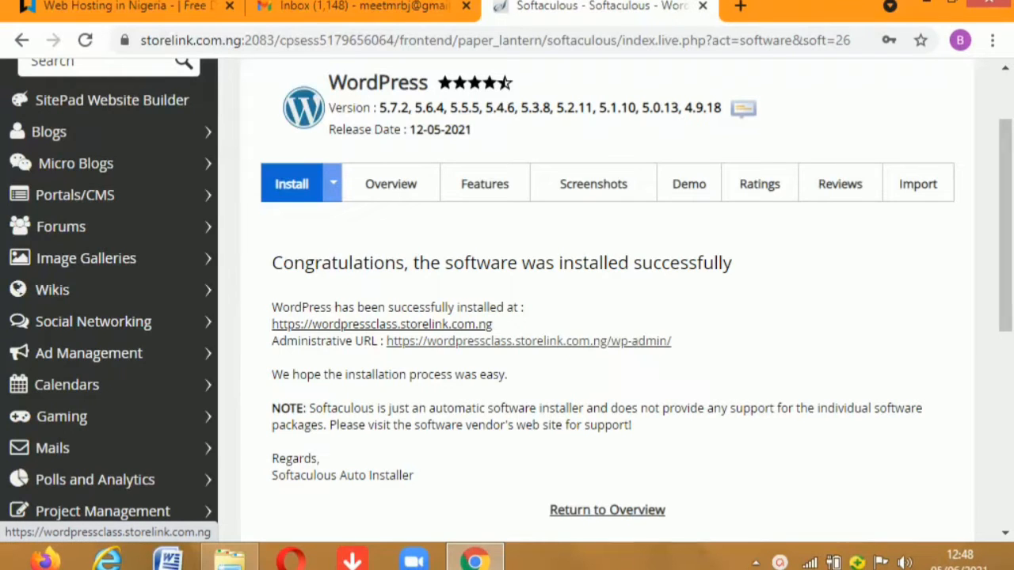
Open the installed site wordpressclass.storelink.com.ng in a new browser tab and look over its home page
right_click(355, 326)
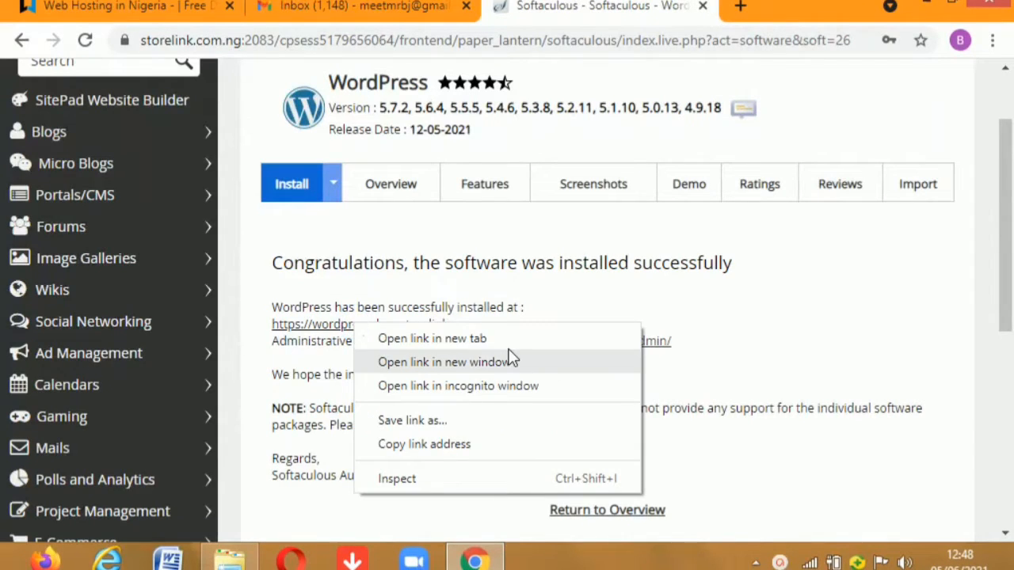
click(432, 338)
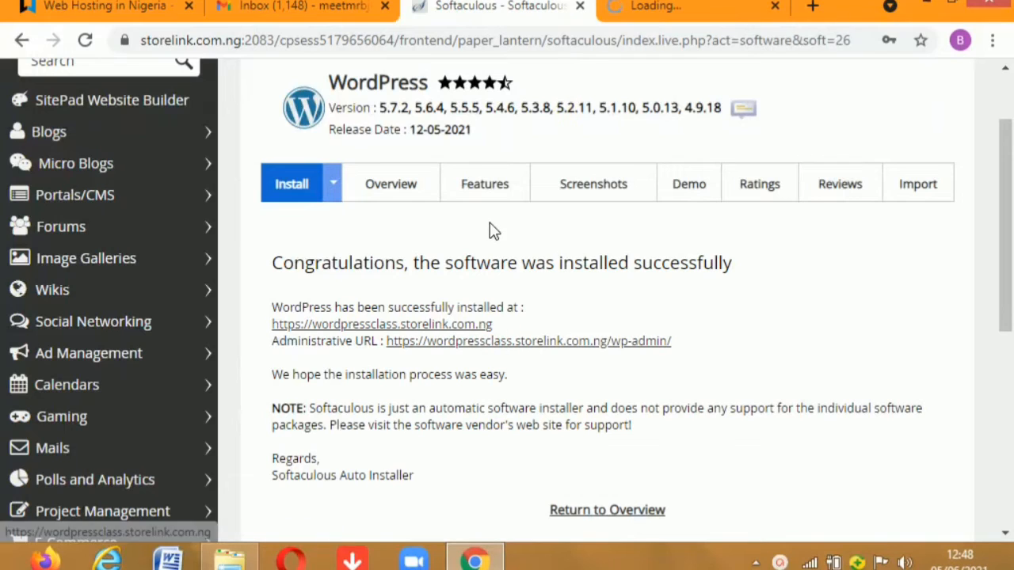
click(666, 6)
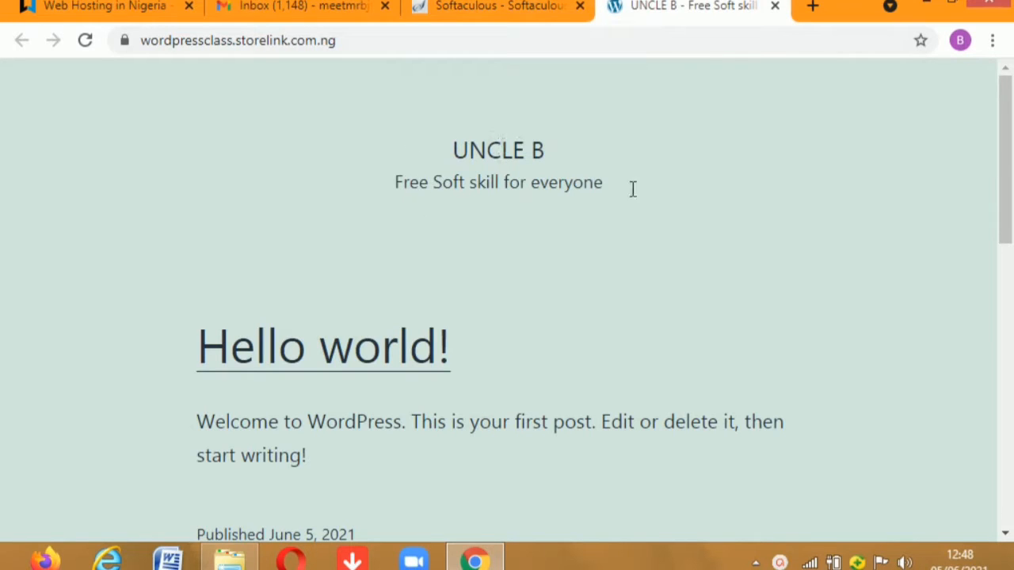
scroll(457, 308, down, 10)
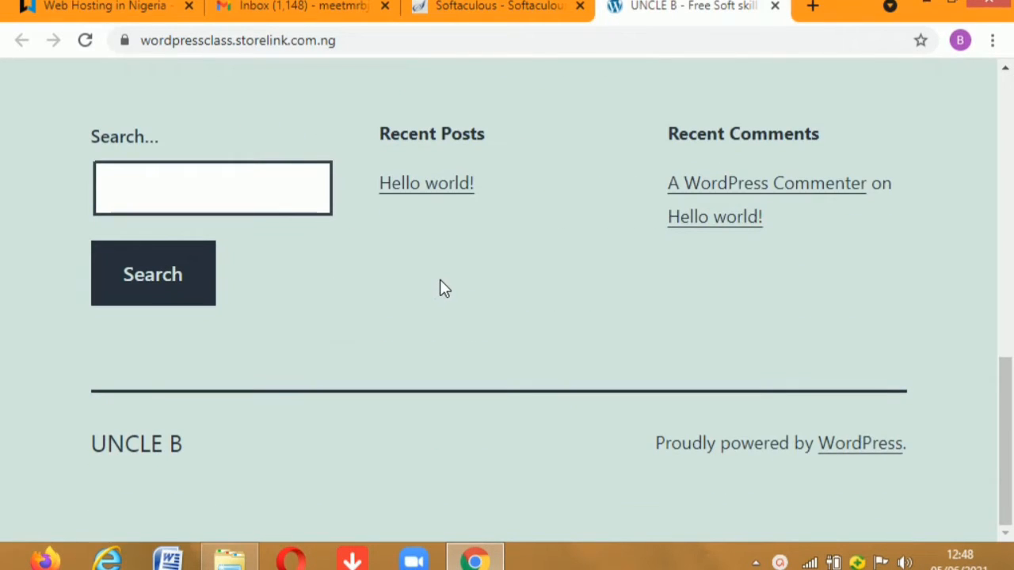
scroll(443, 285, up, 10)
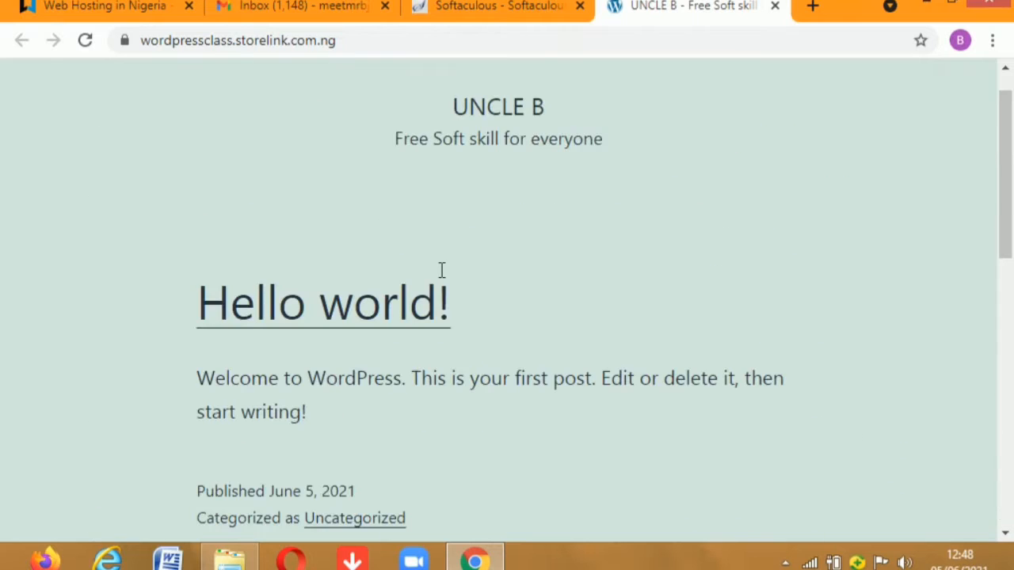
Return to the Softaculous installation page and open the WordPress administrative URL in a new browser tab
click(480, 6)
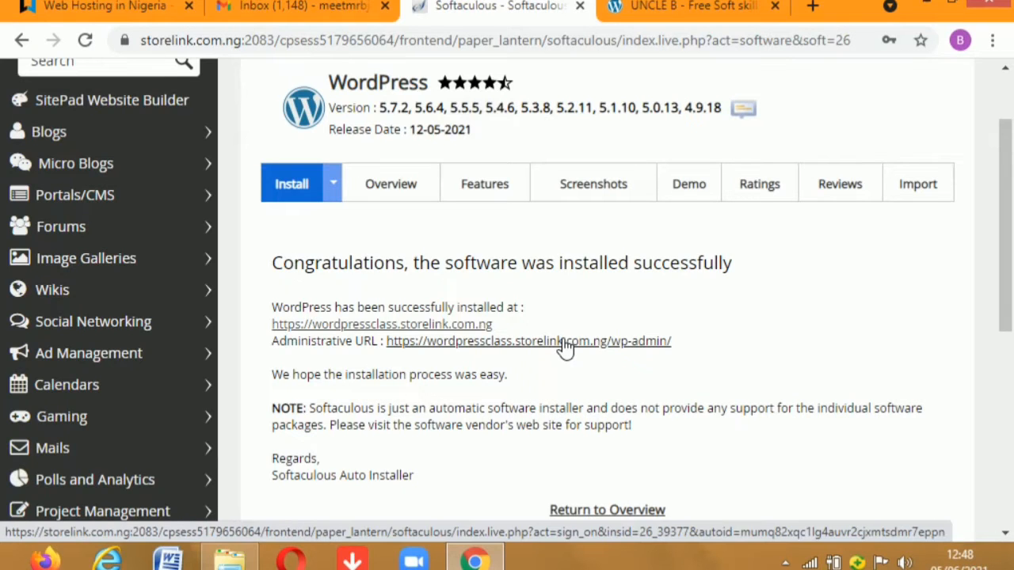
right_click(565, 347)
click(593, 358)
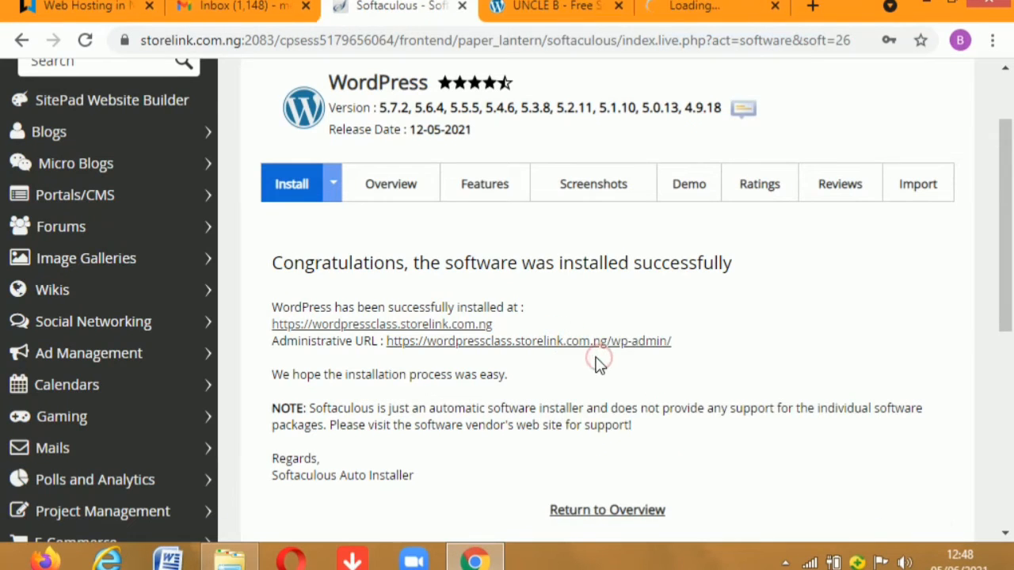
click(702, 11)
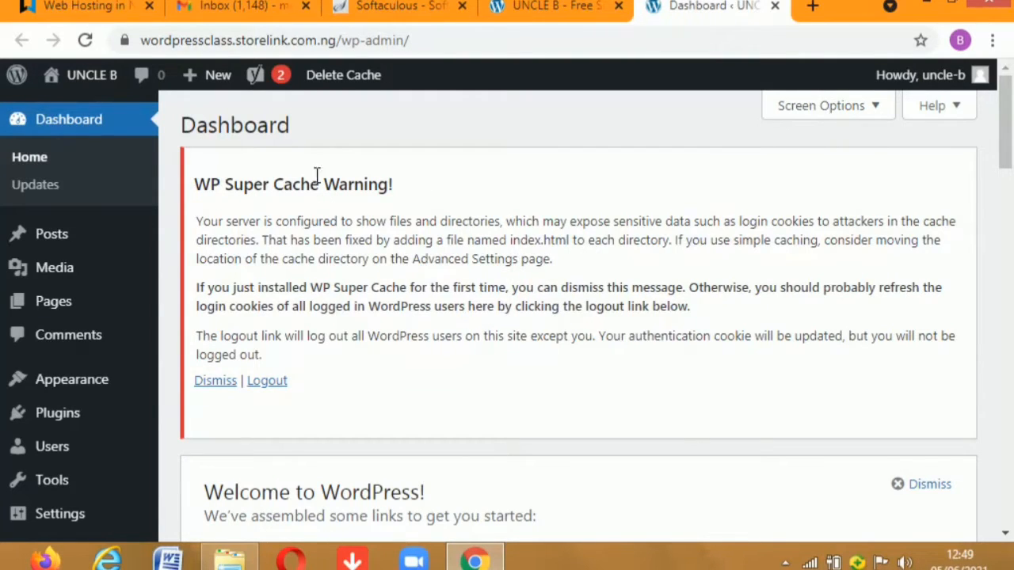
Examine the WordPress dashboard's notices, welcome section and widgets down to the end of the page
scroll(324, 203, down, 3)
scroll(325, 205, down, 5)
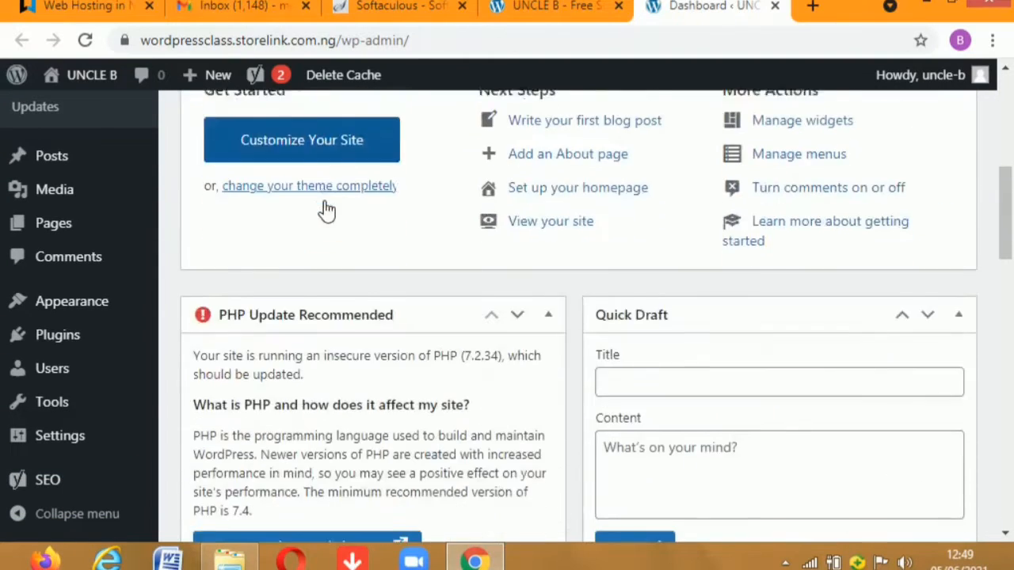
scroll(325, 204, up, 1)
scroll(326, 204, down, 10)
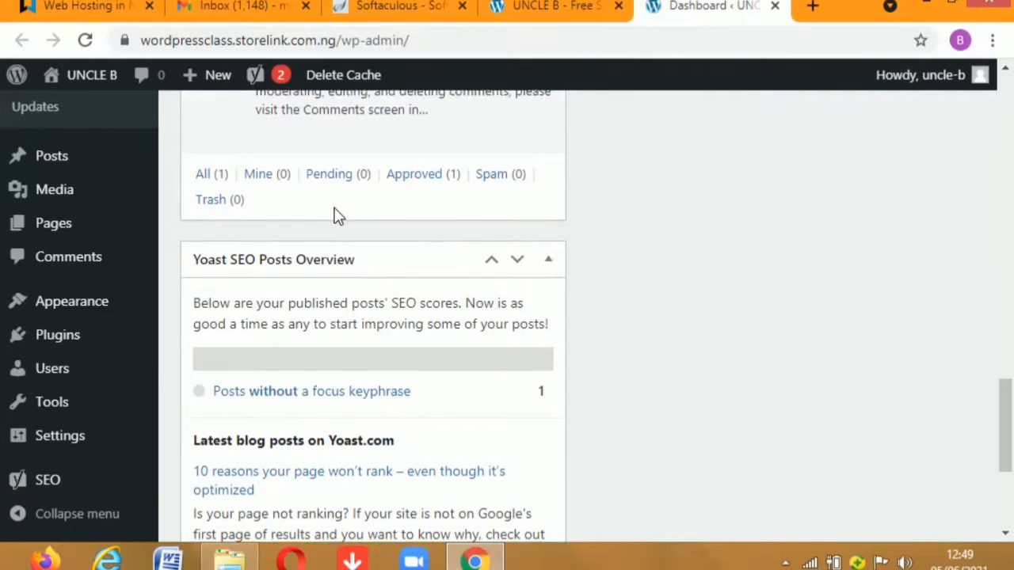
scroll(335, 215, down, 4)
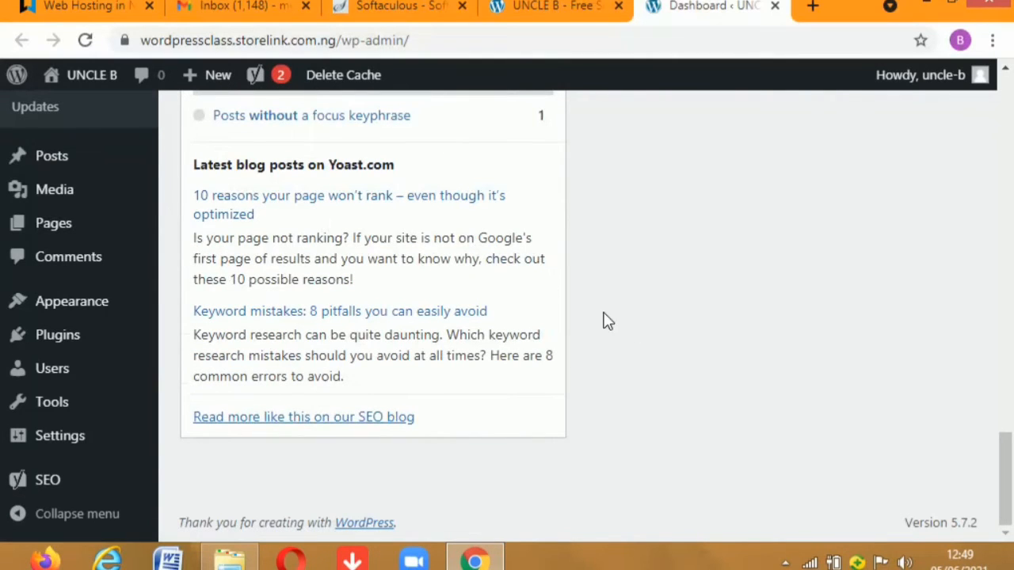
scroll(637, 323, up, 10)
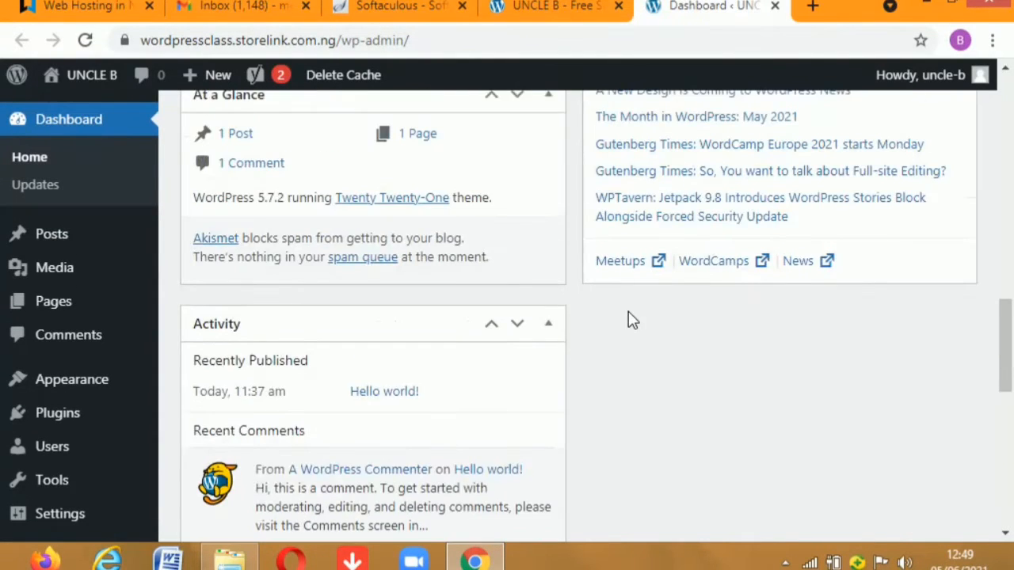
scroll(628, 305, up, 8)
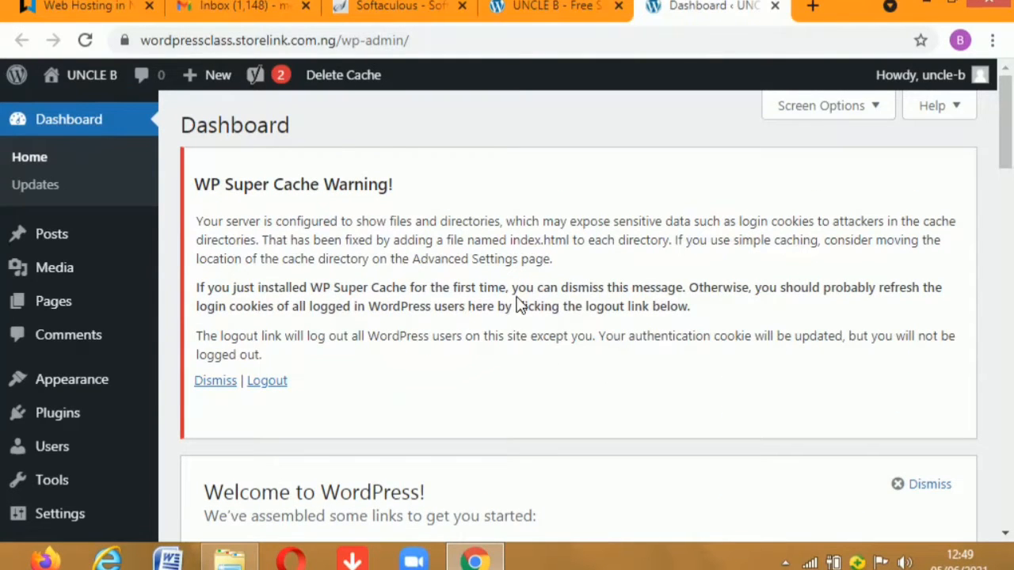
scroll(600, 366, down, 5)
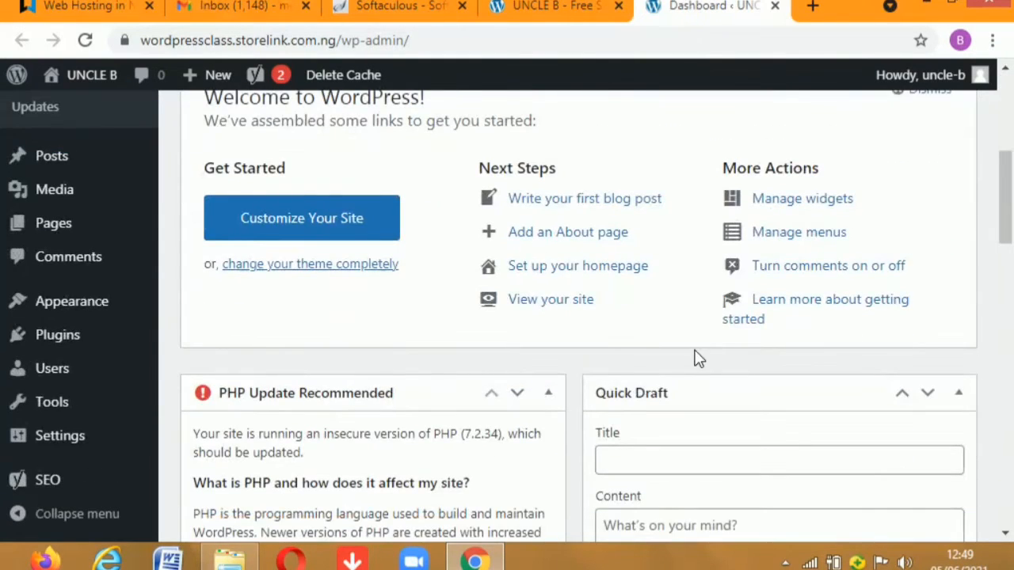
scroll(695, 357, up, 5)
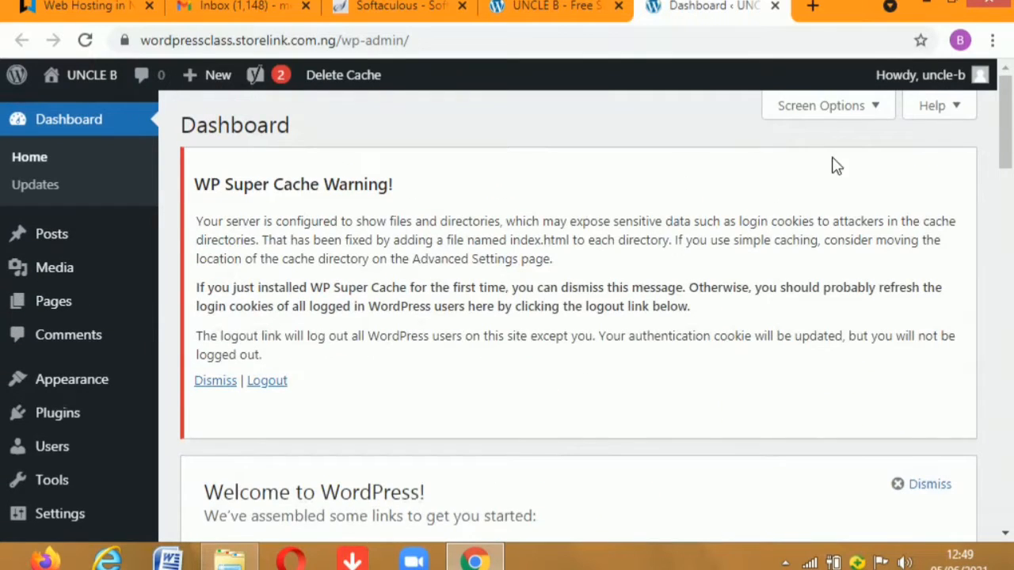
Hide all eight dashboard elements in the screen options, from PHP Update Recommended to Quick Draft, and collapse the options
click(867, 112)
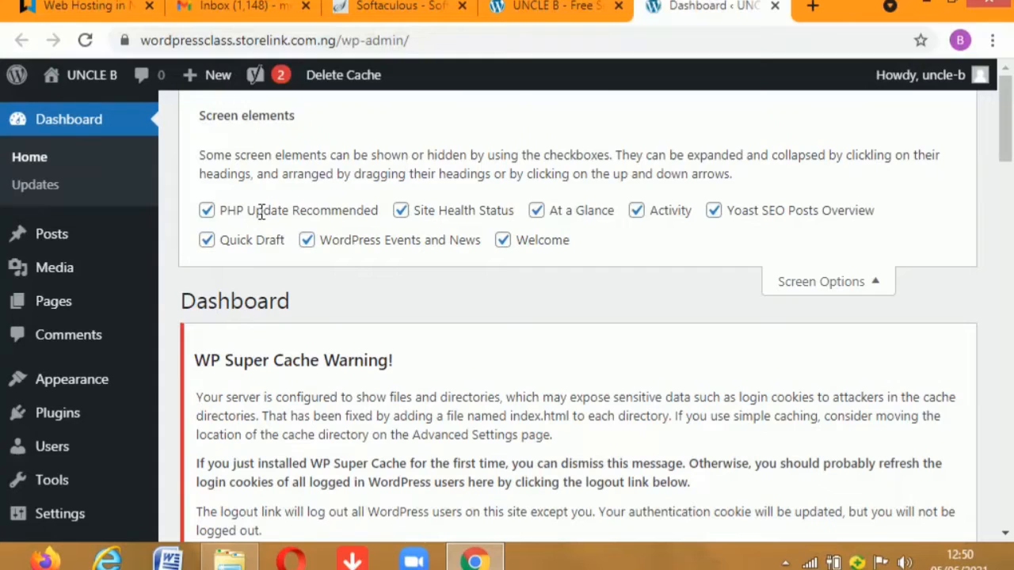
click(206, 212)
click(401, 212)
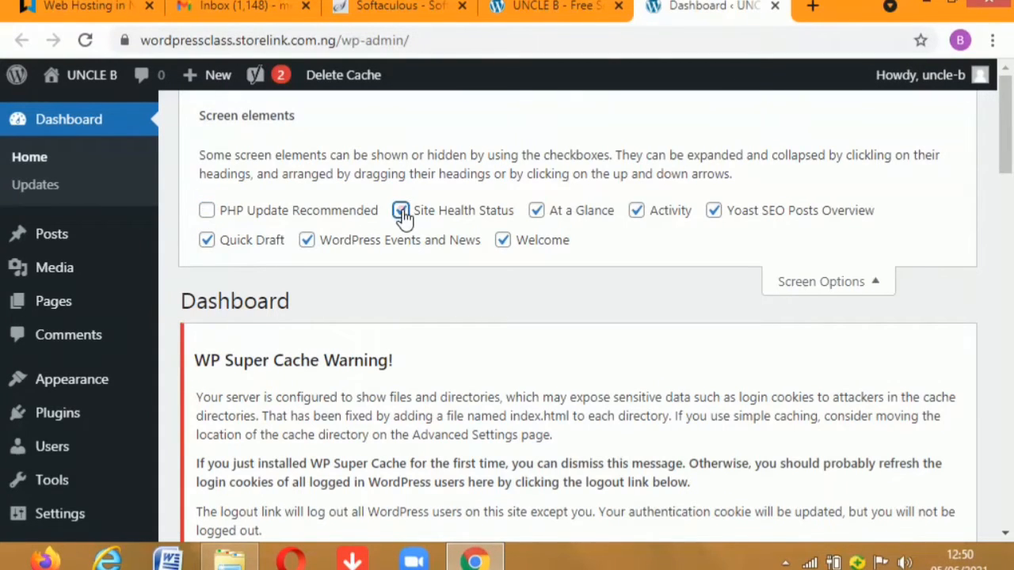
click(536, 211)
click(636, 211)
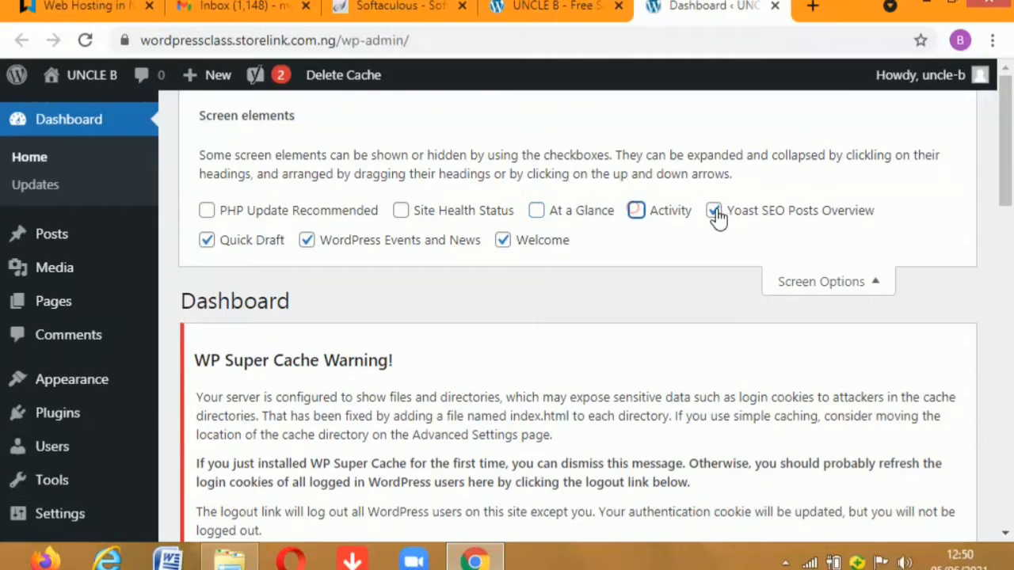
click(714, 211)
click(502, 240)
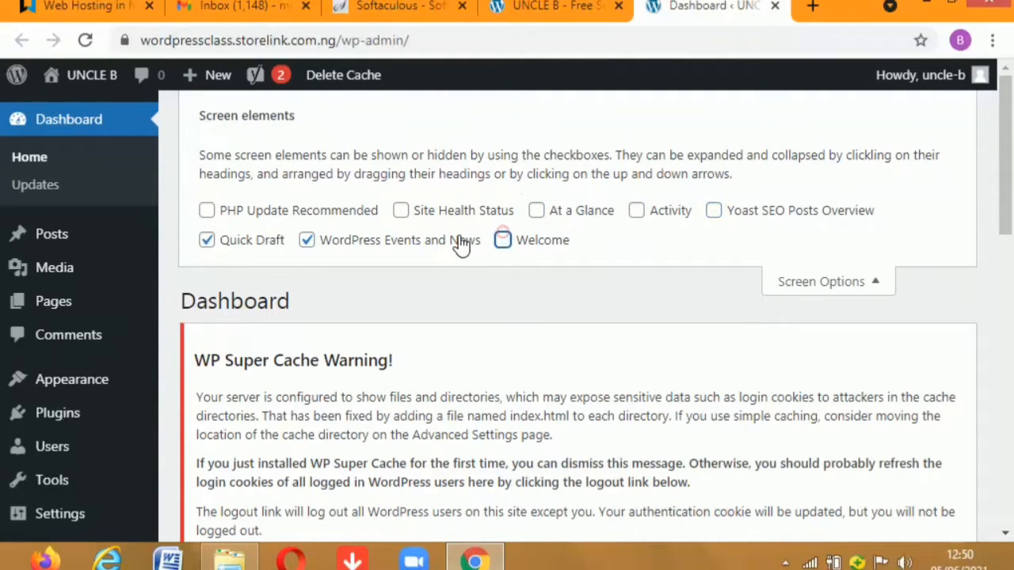
click(309, 240)
click(207, 240)
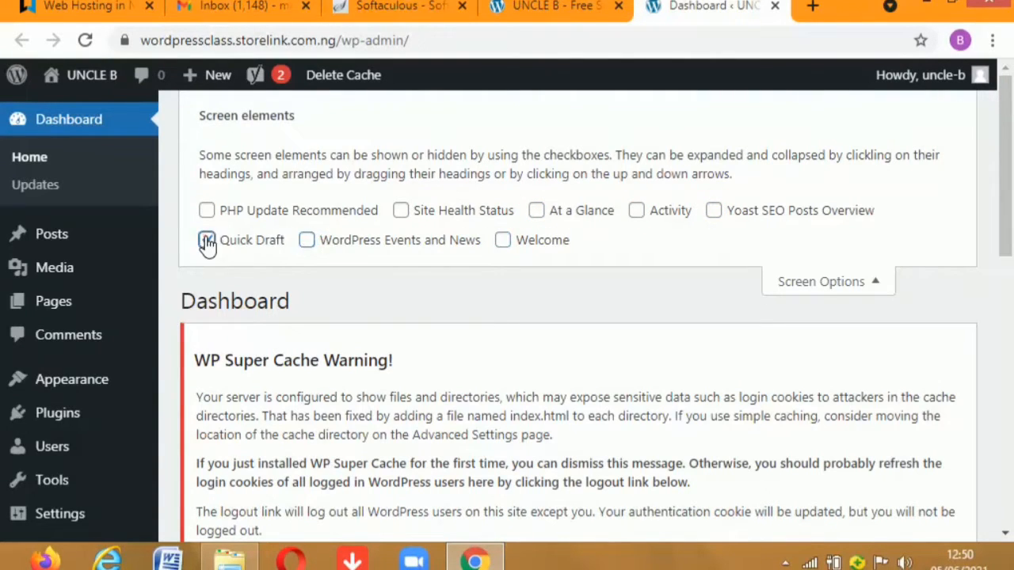
click(872, 283)
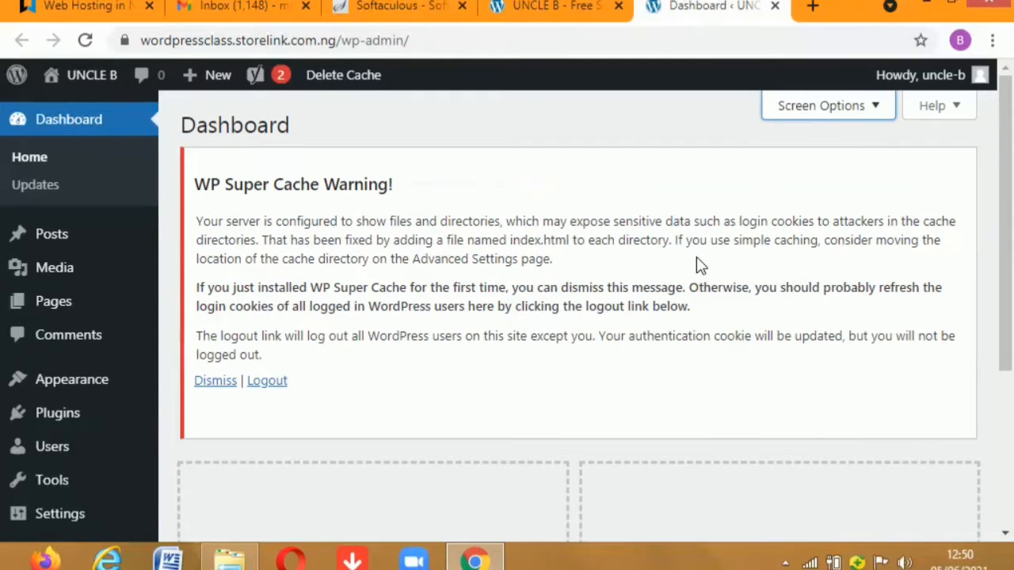
Check the emptied dashboard and dismiss the WP Super Cache warning
scroll(583, 262, down, 3)
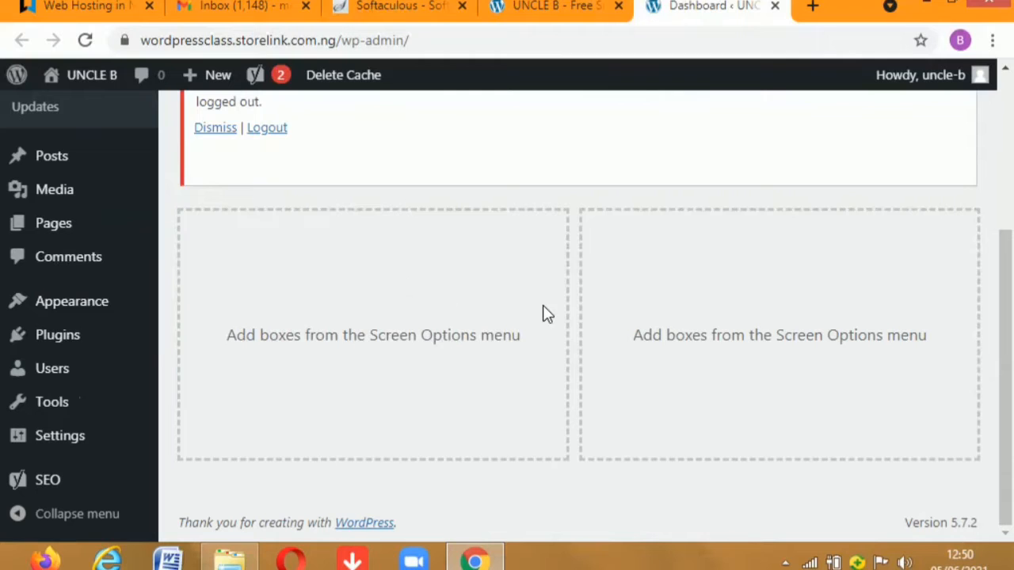
scroll(516, 265, up, 3)
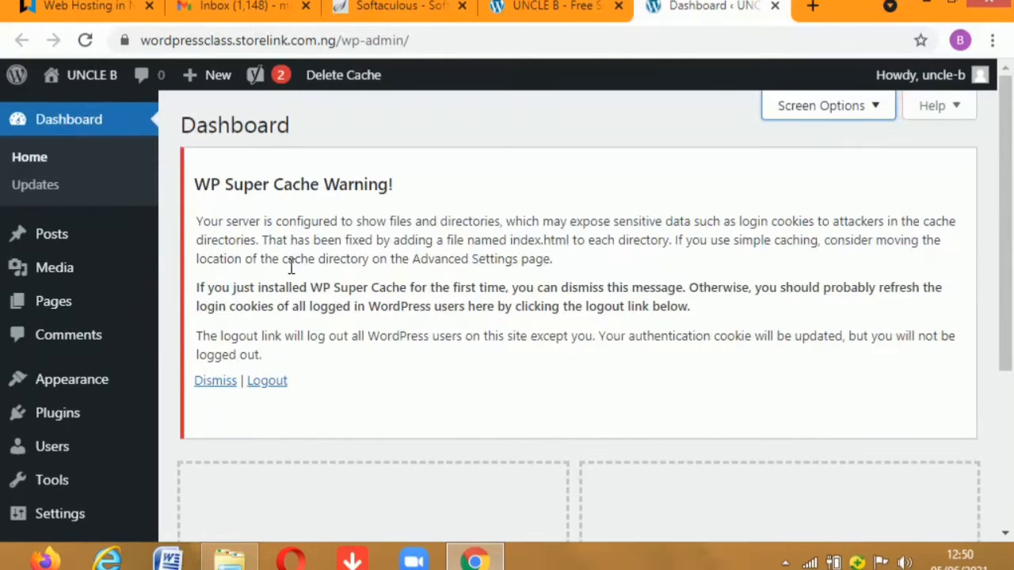
click(213, 386)
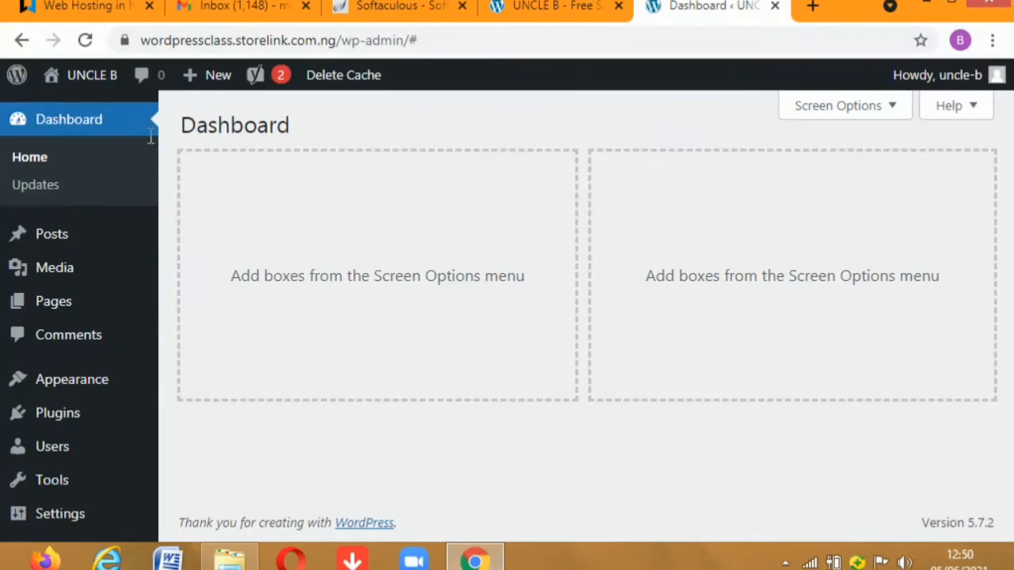
View the site's public front page in its open browser tab and return to the dashboard
mouse_move(91, 83)
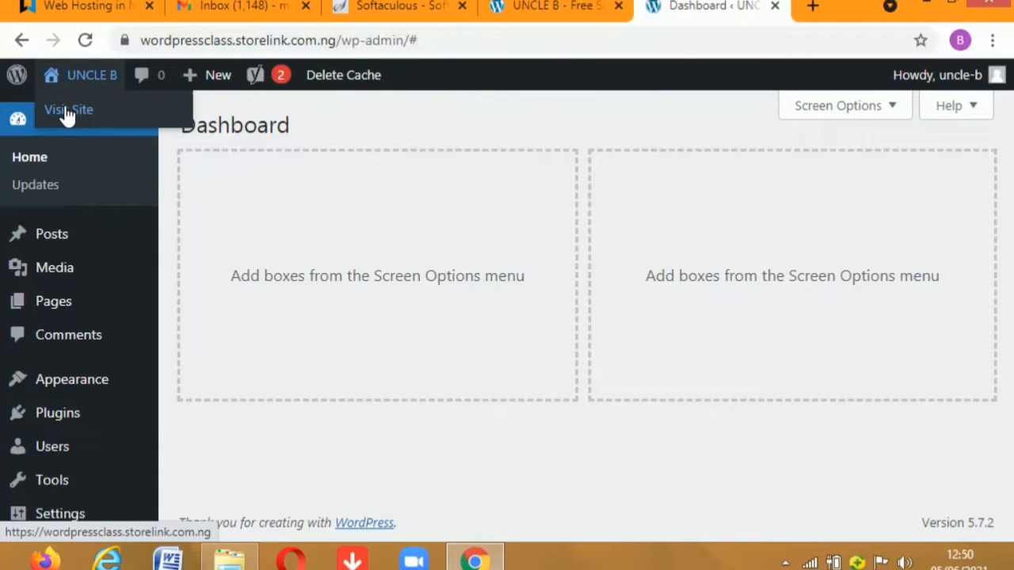
click(554, 8)
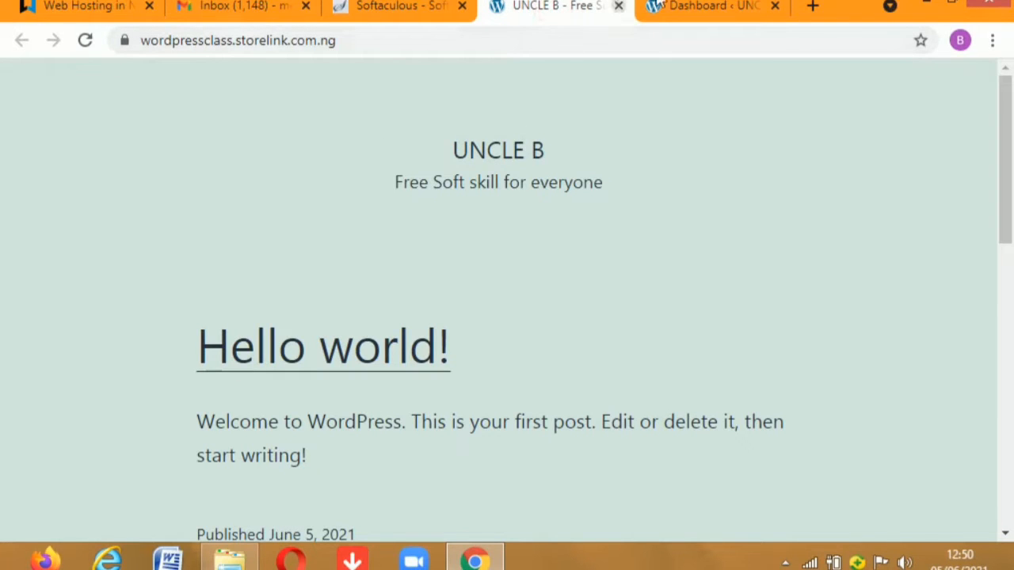
click(653, 6)
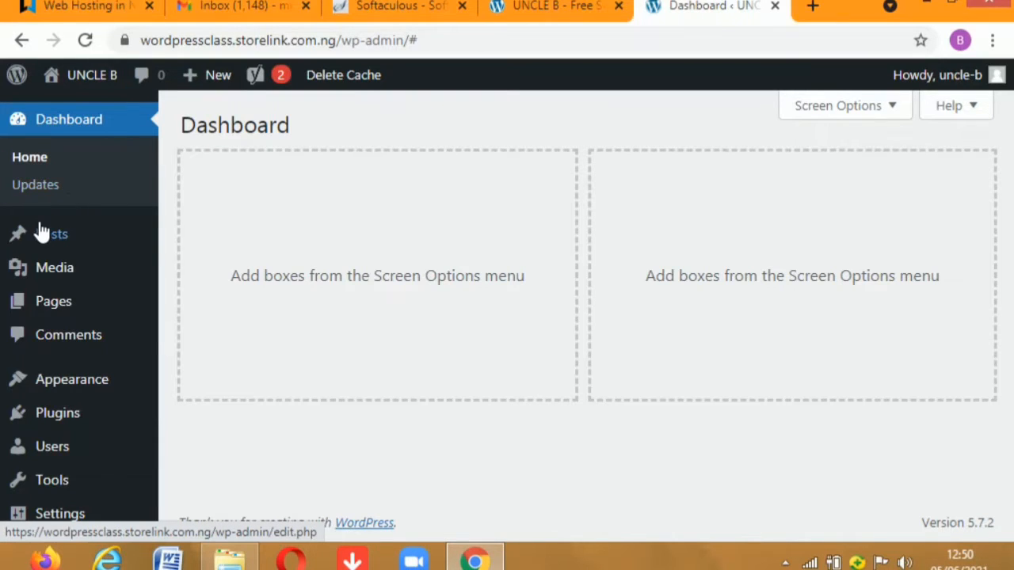
mouse_move(49, 236)
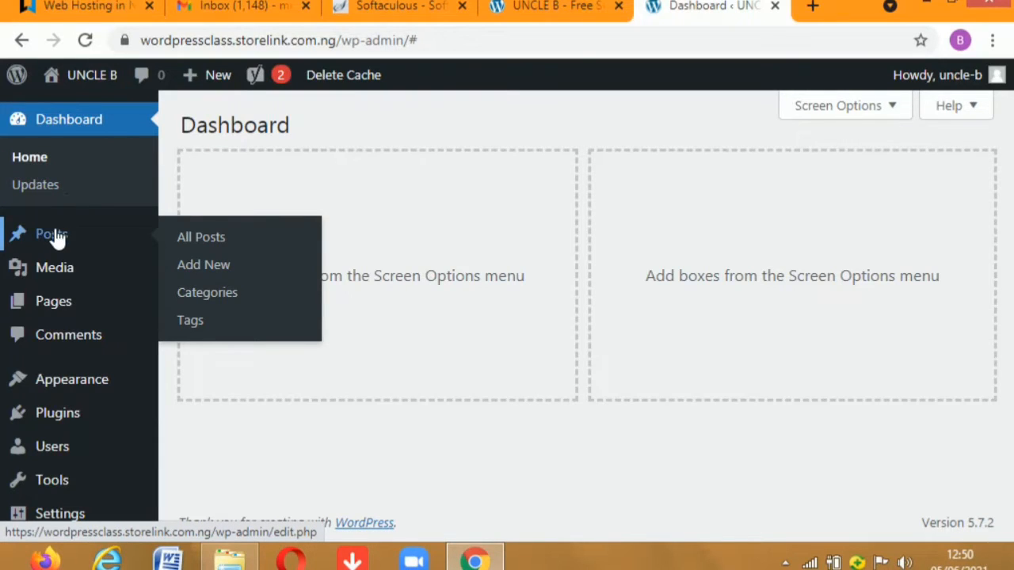
mouse_move(56, 272)
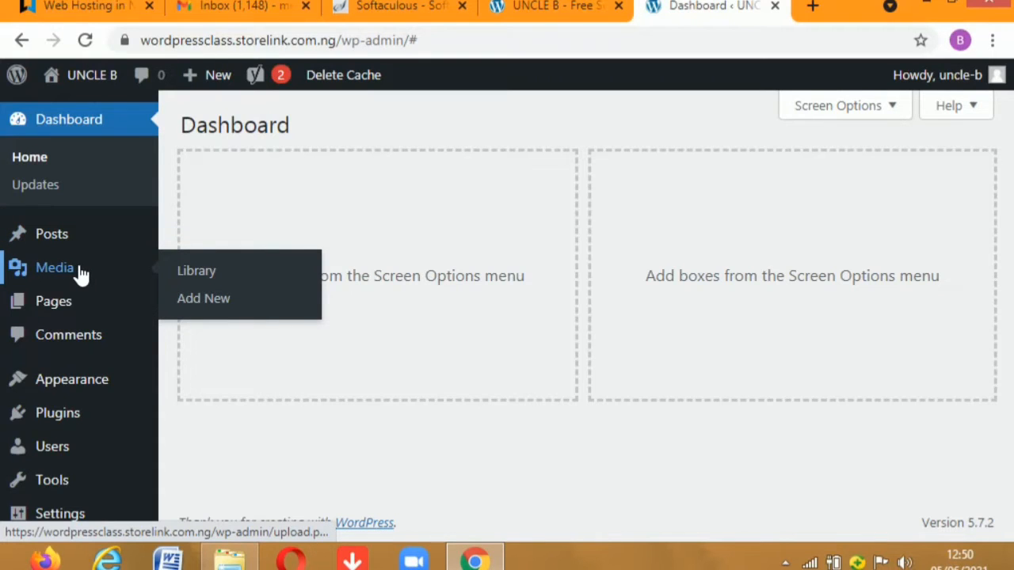
mouse_move(57, 307)
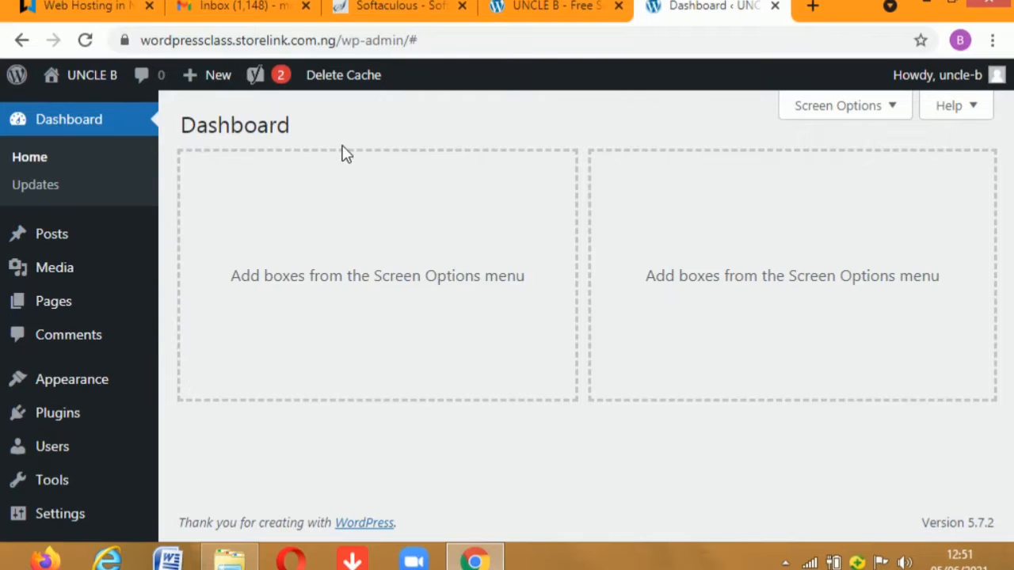
Open storelink.com.ng/blog in a new browser tab
click(816, 8)
click(457, 33)
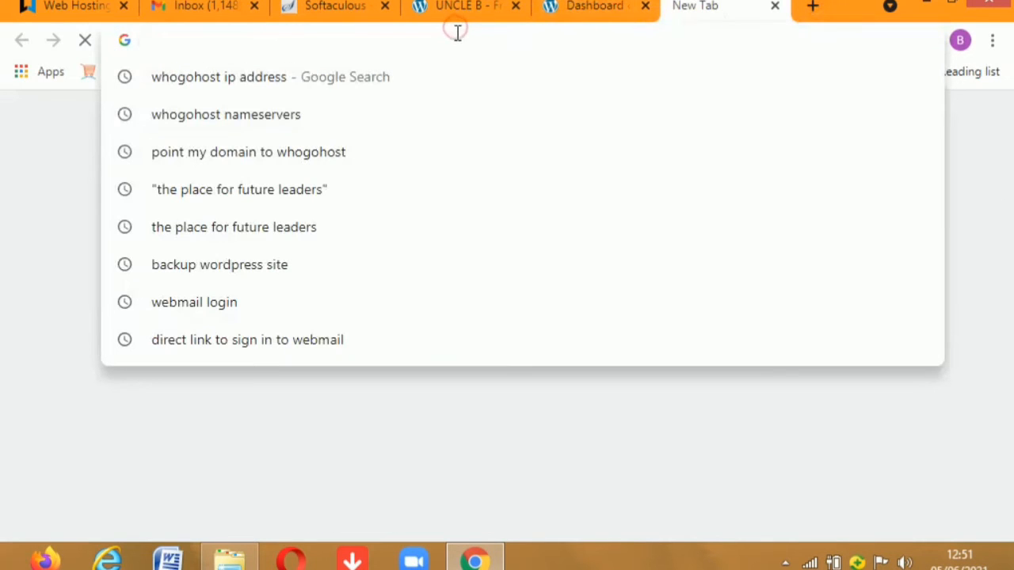
text(st)
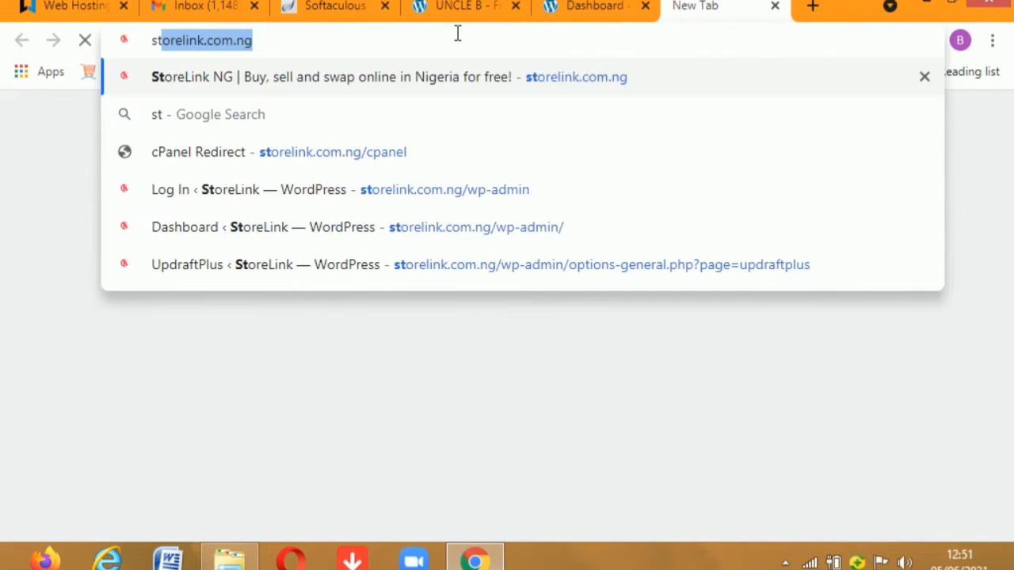
key(Right)
text(/)
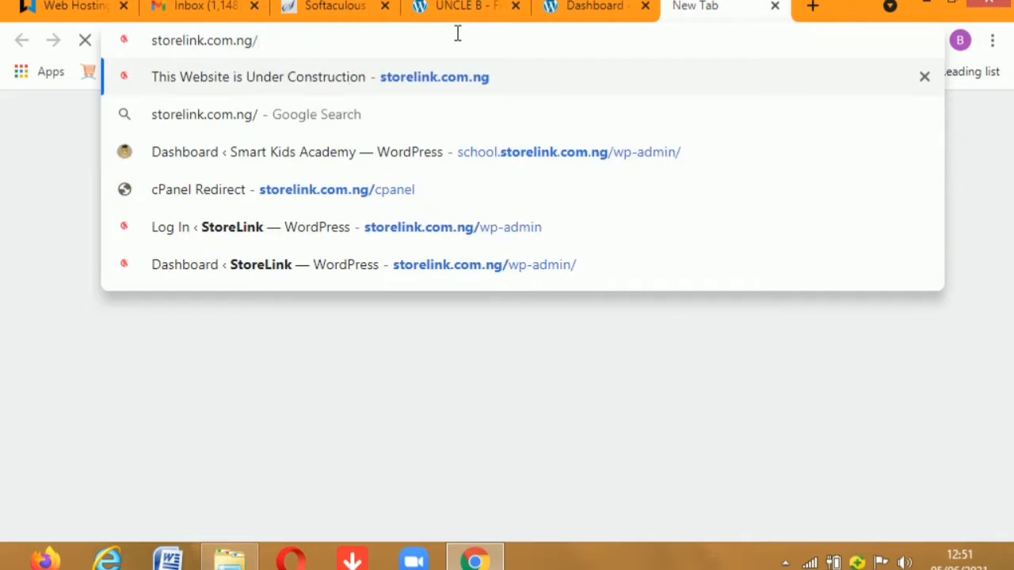
text(blog)
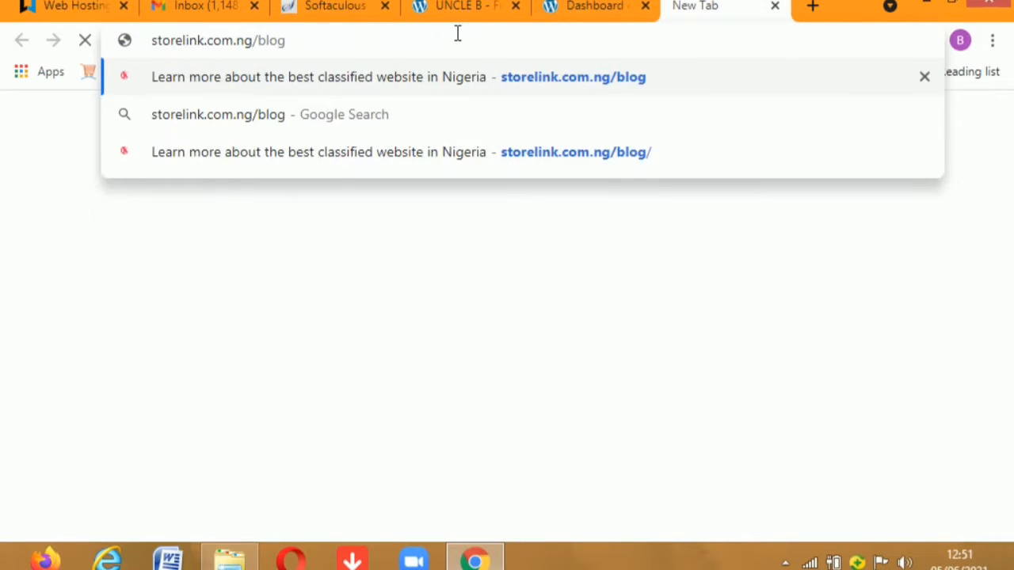
key(Return)
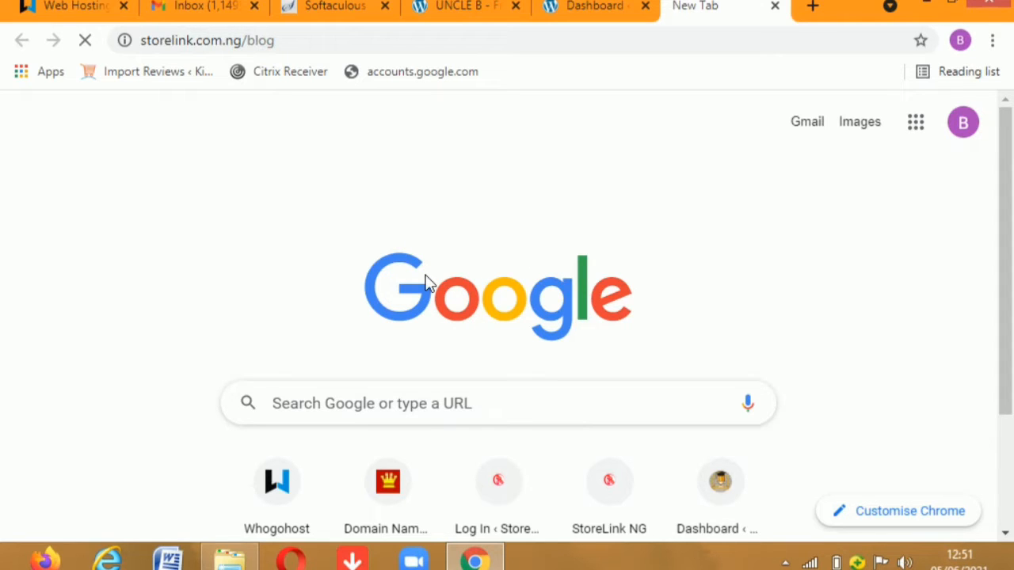
Look over the StoreLink blog listing and open the post "Why classified websites are important to our daily lives"
scroll(400, 249, down, 2)
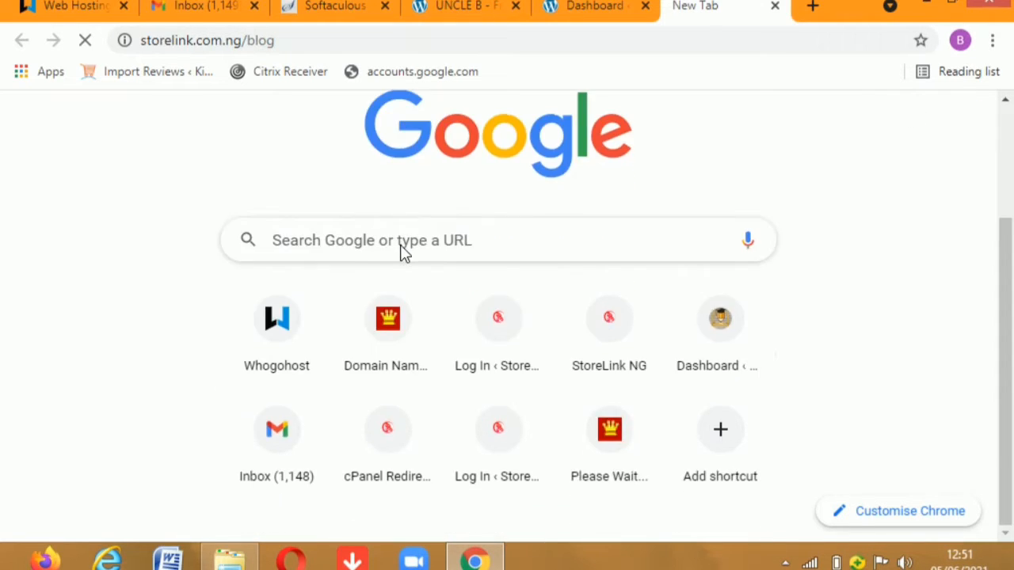
scroll(405, 254, up, 2)
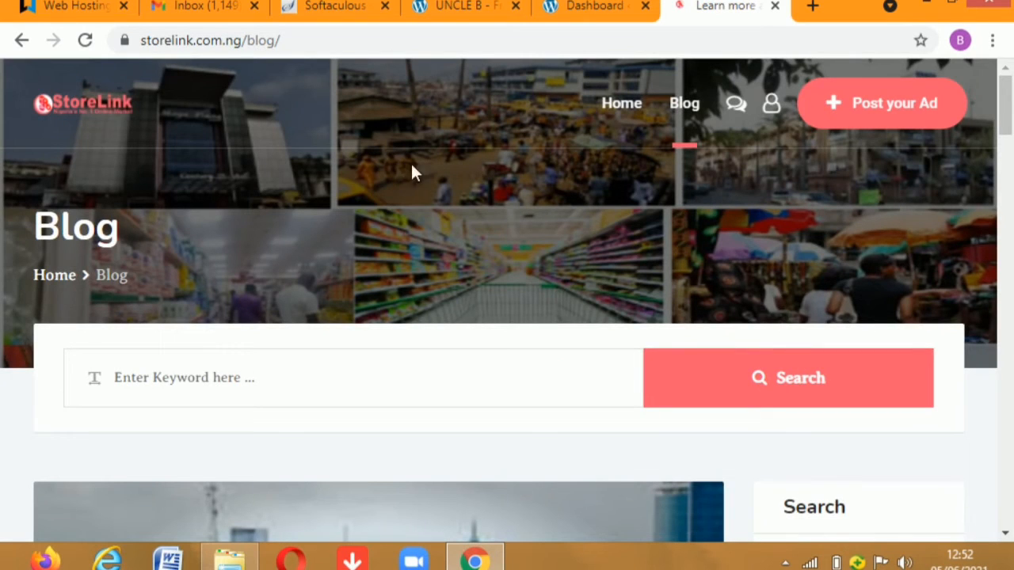
scroll(420, 198, down, 5)
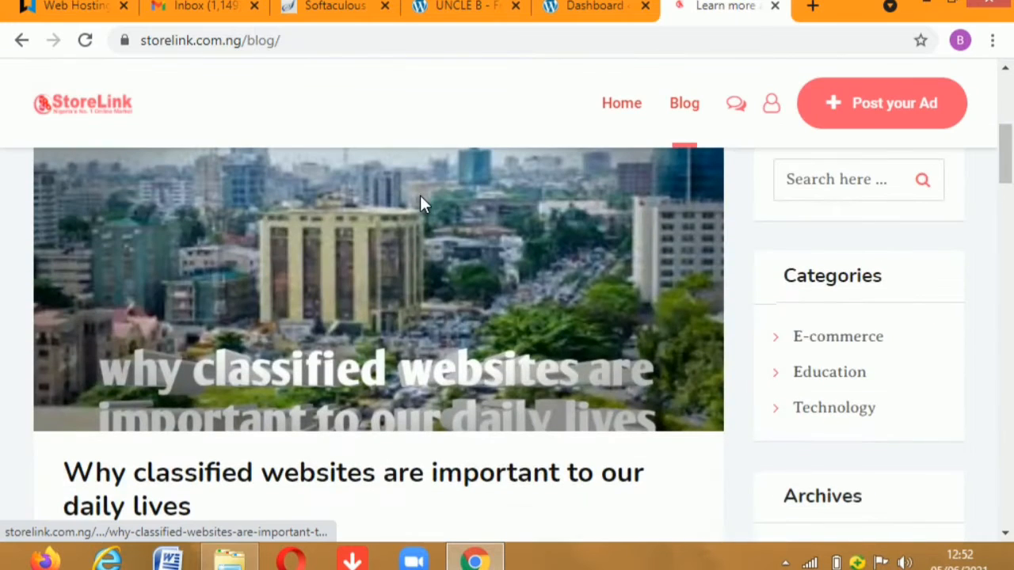
scroll(467, 196, down, 3)
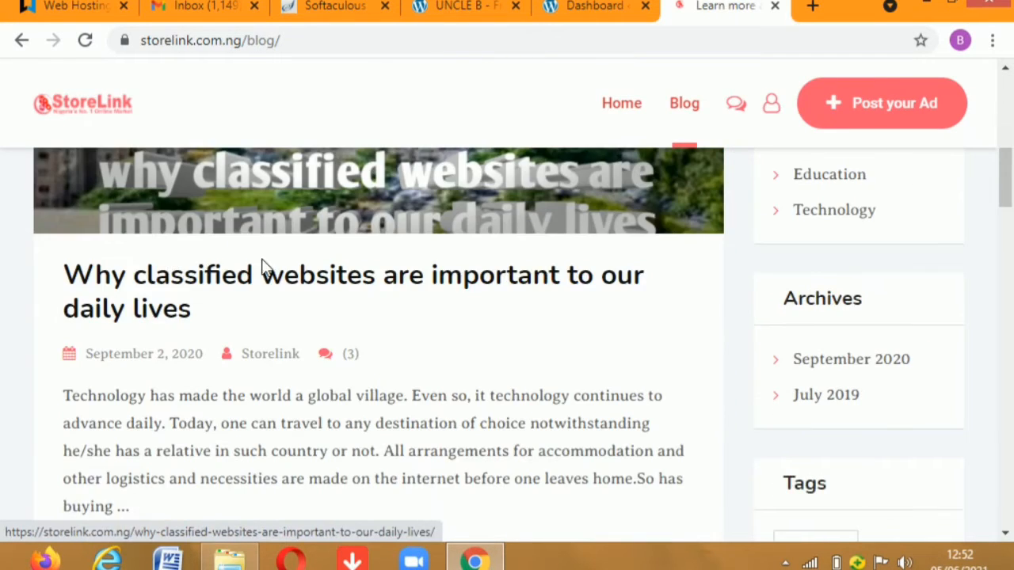
scroll(333, 273, up, 5)
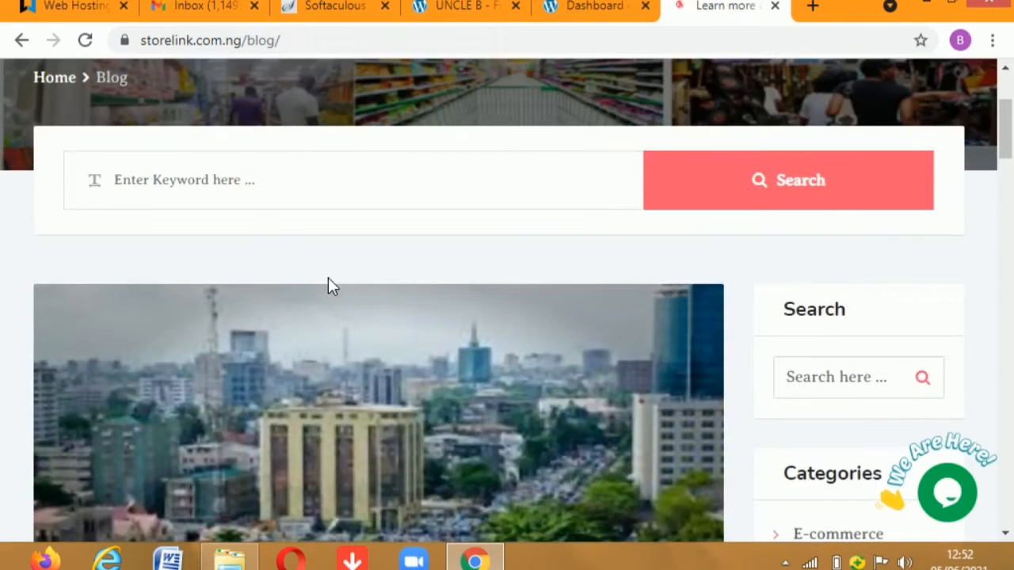
scroll(409, 423, down, 1)
scroll(416, 418, down, 4)
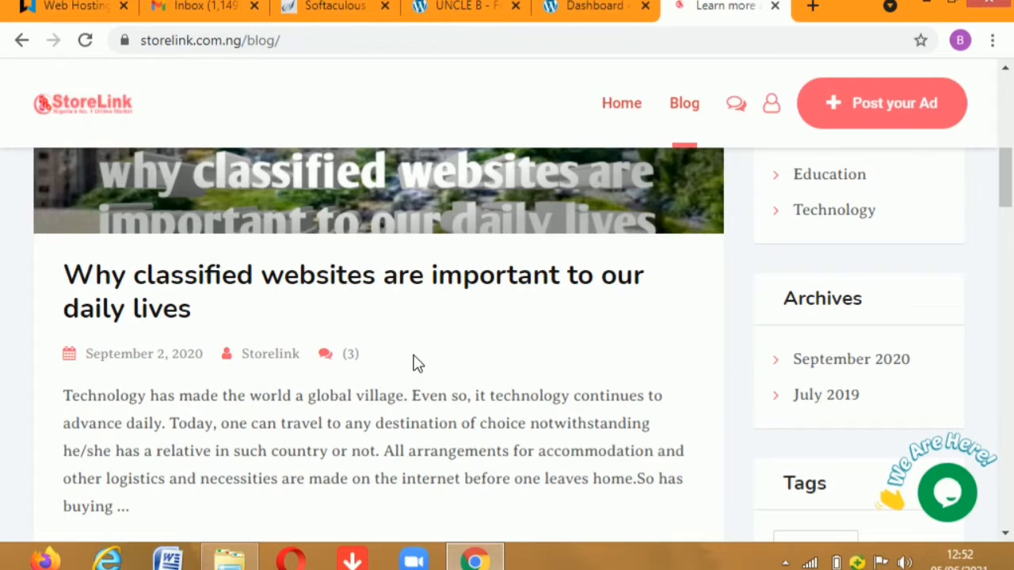
scroll(418, 362, up, 1)
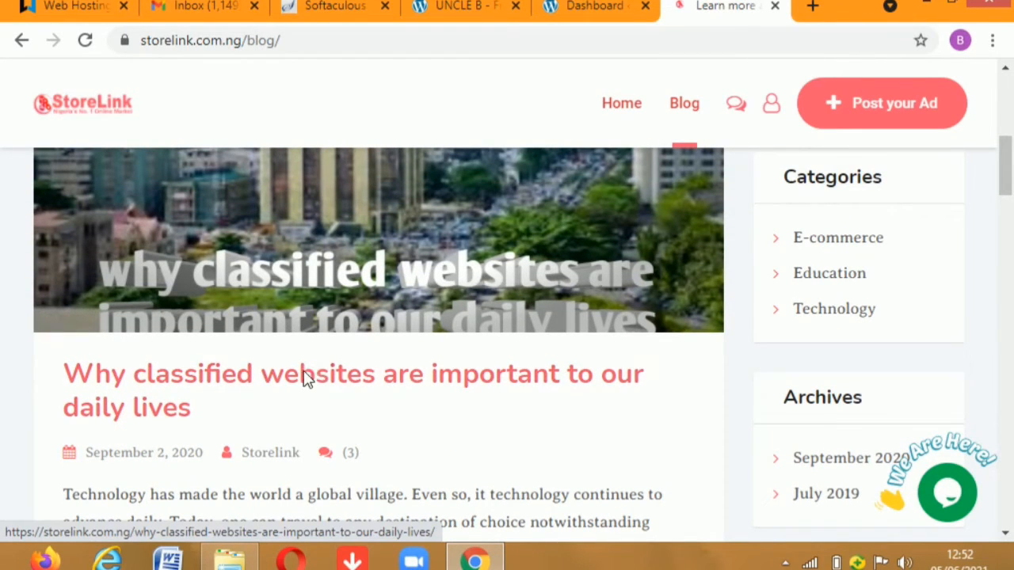
click(378, 386)
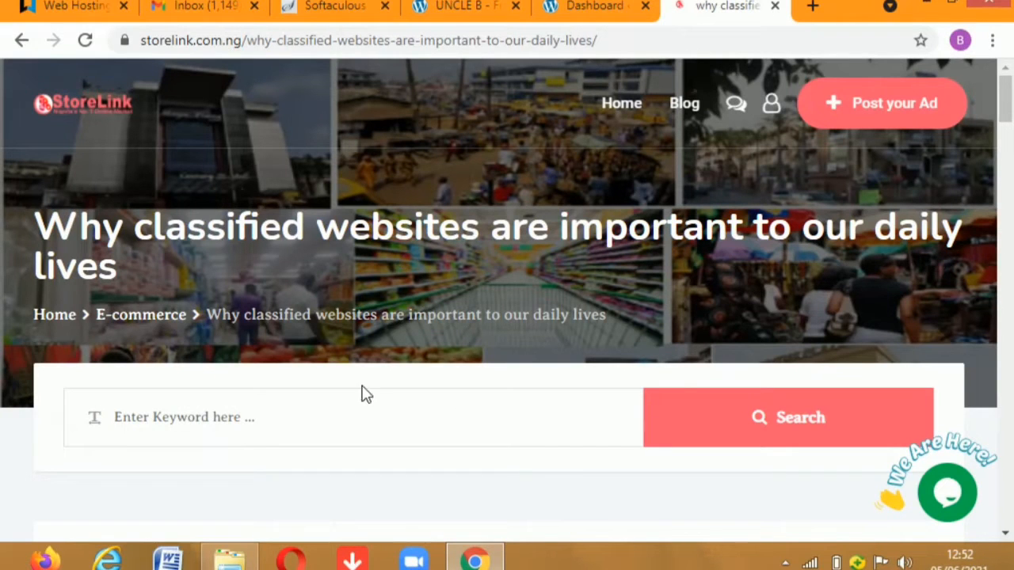
Look through the opened post down to its author and comments sections, and dismiss the customer support chat message
scroll(364, 398, down, 5)
scroll(374, 401, down, 12)
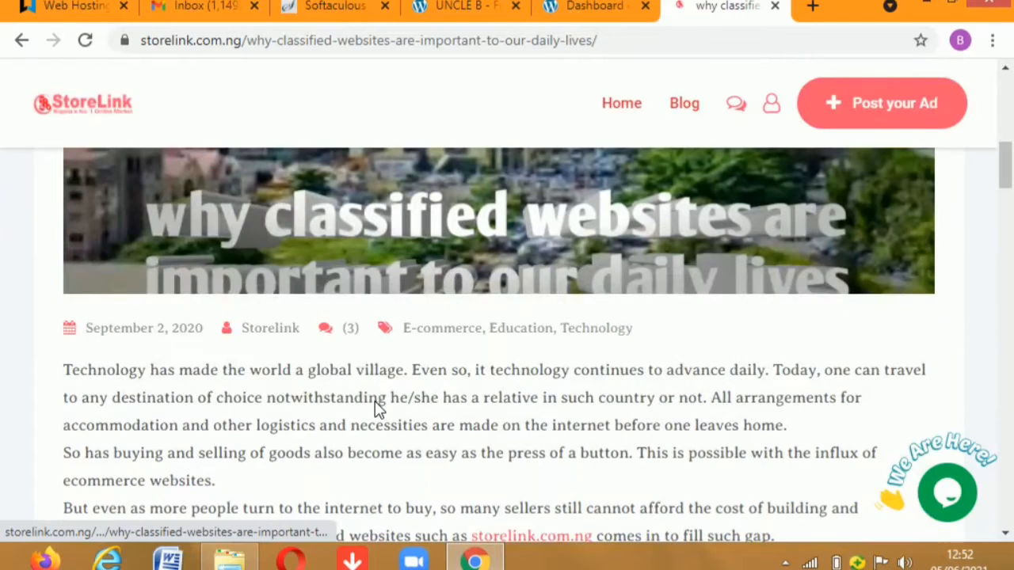
scroll(376, 411, down, 12)
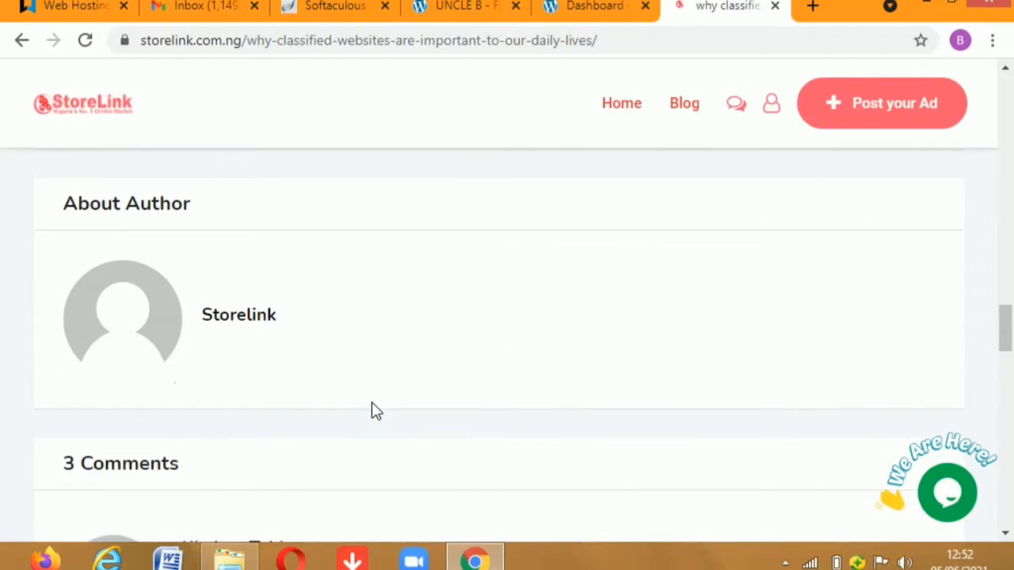
scroll(371, 408, up, 8)
scroll(330, 406, up, 5)
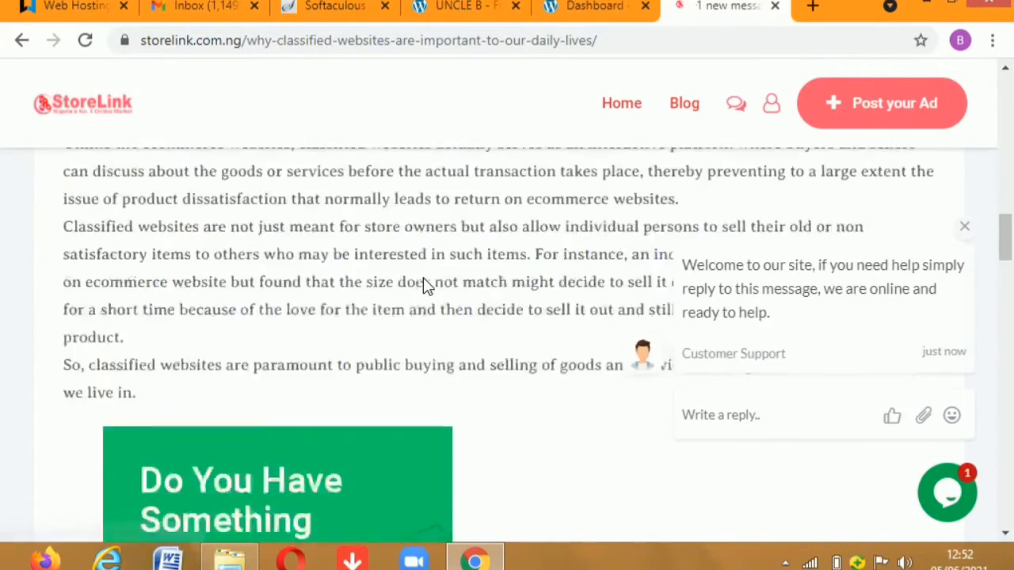
click(966, 229)
scroll(503, 325, up, 6)
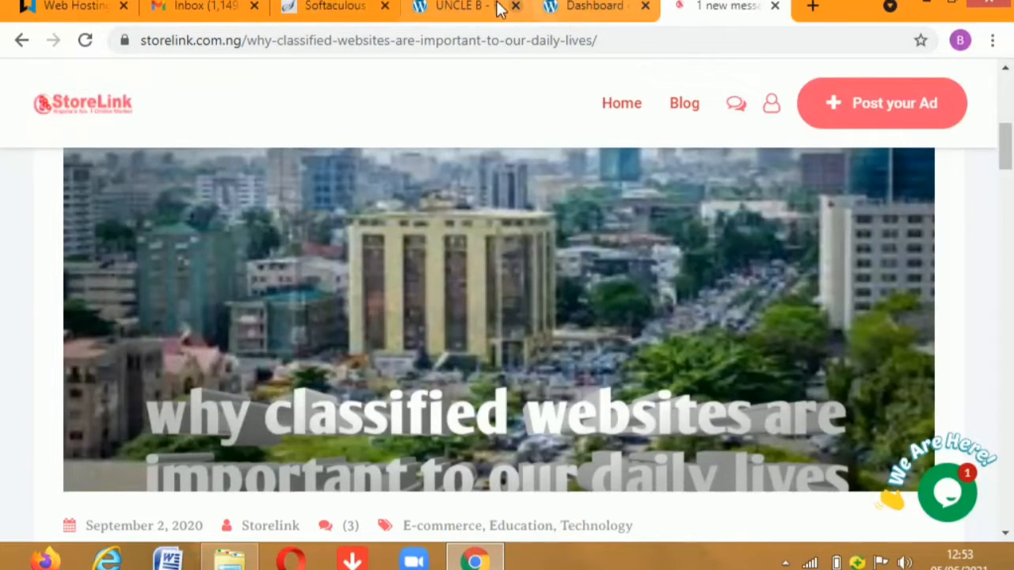
Return to the WordPress dashboard and view the submenu entries for Media and Pages
click(614, 8)
mouse_move(48, 270)
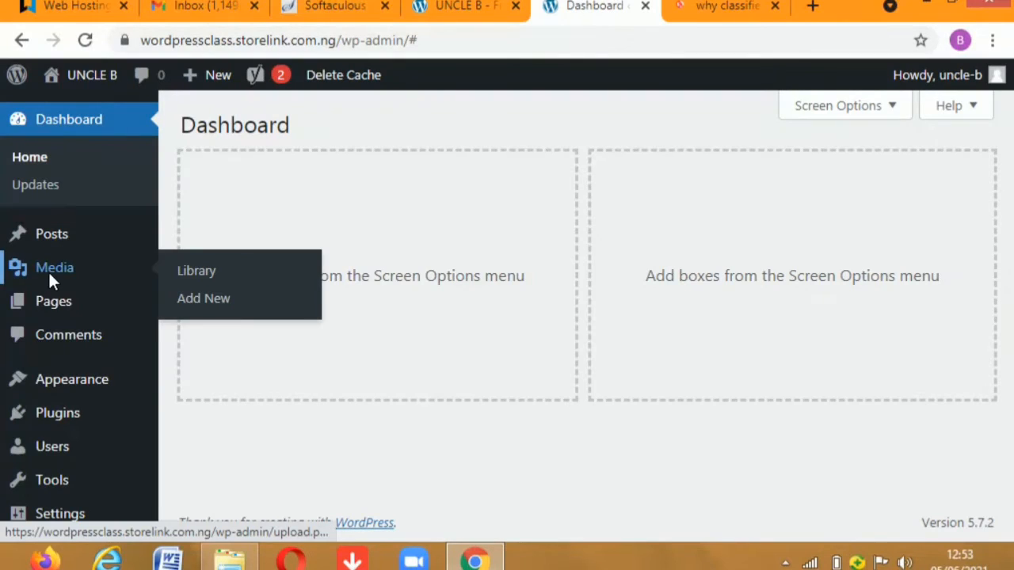
mouse_move(42, 303)
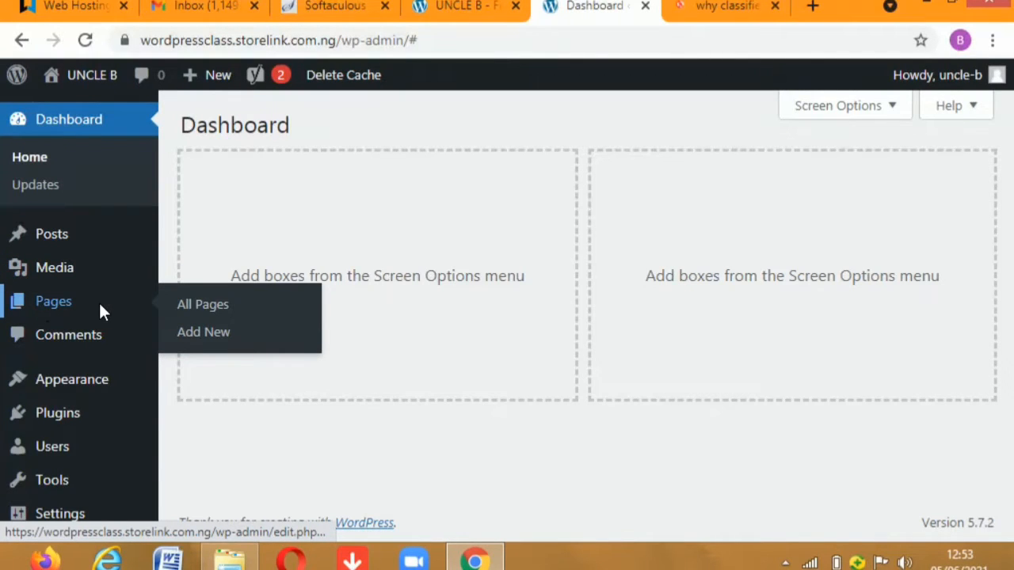
Go back from the StoreLink post to the blog listing and look through its posts down to "Use the Right Media Partner to Sell Your Products"
click(751, 8)
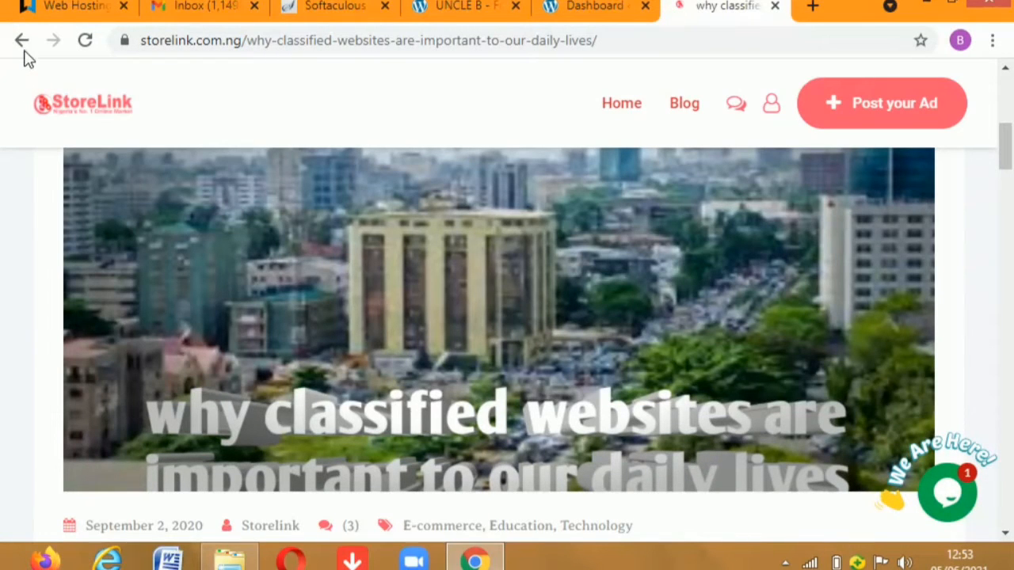
click(22, 40)
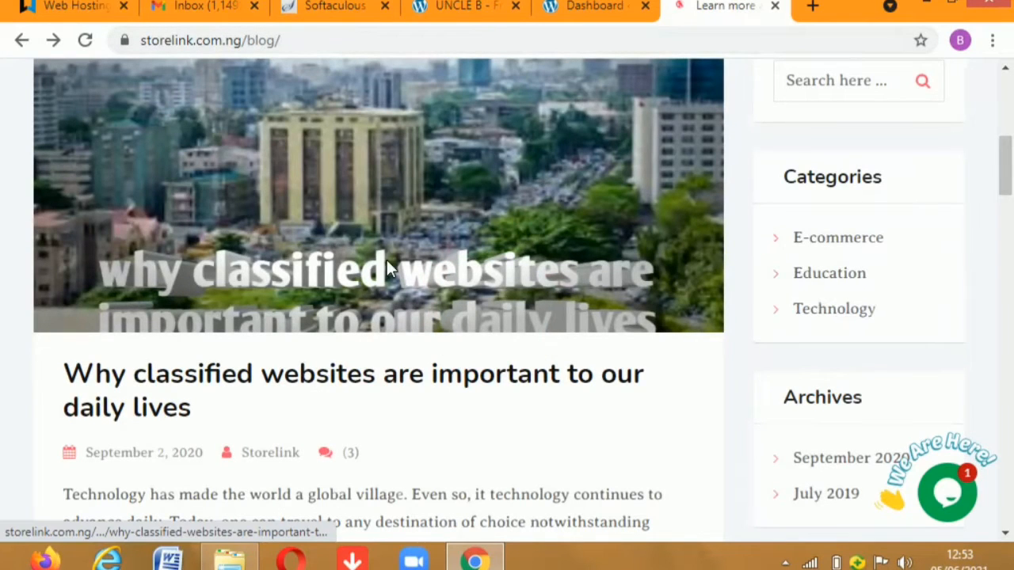
scroll(421, 420, up, 6)
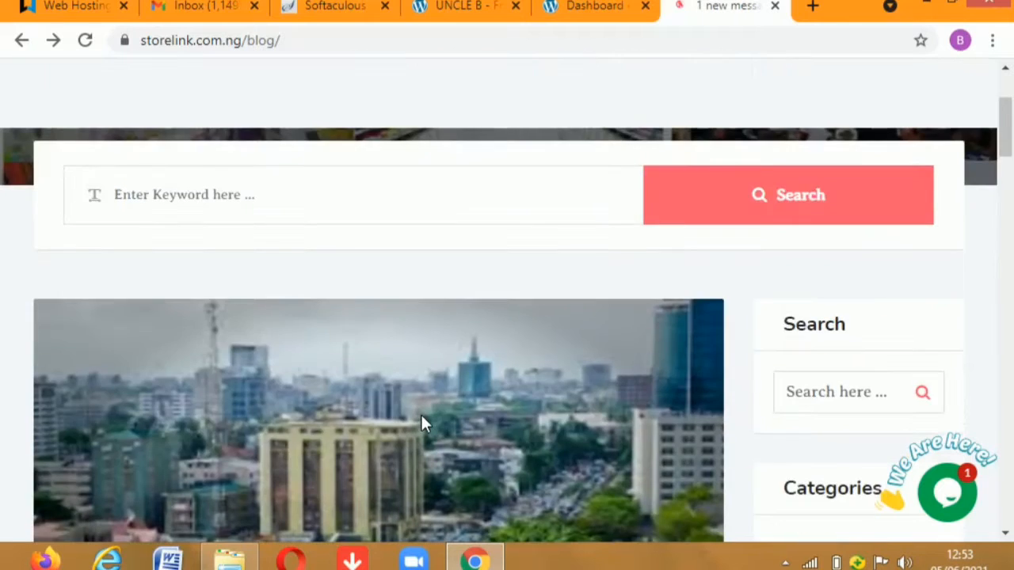
scroll(421, 420, down, 1)
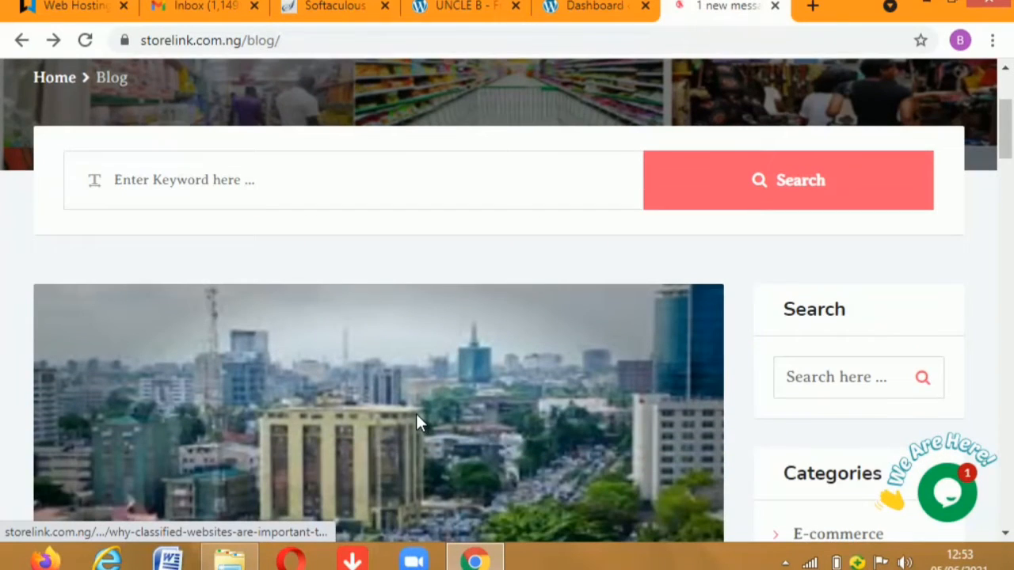
scroll(418, 410, down, 5)
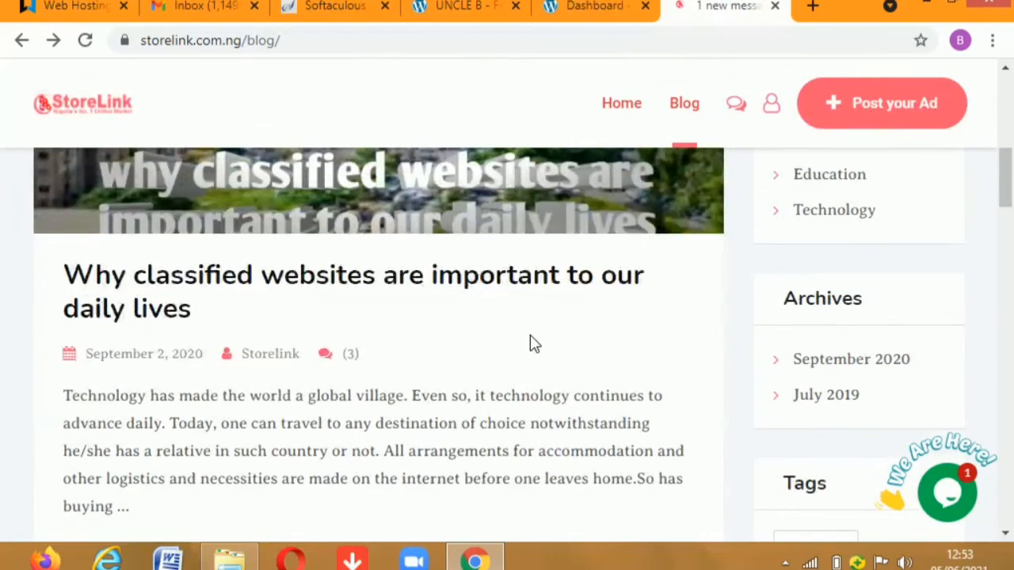
scroll(523, 348, down, 5)
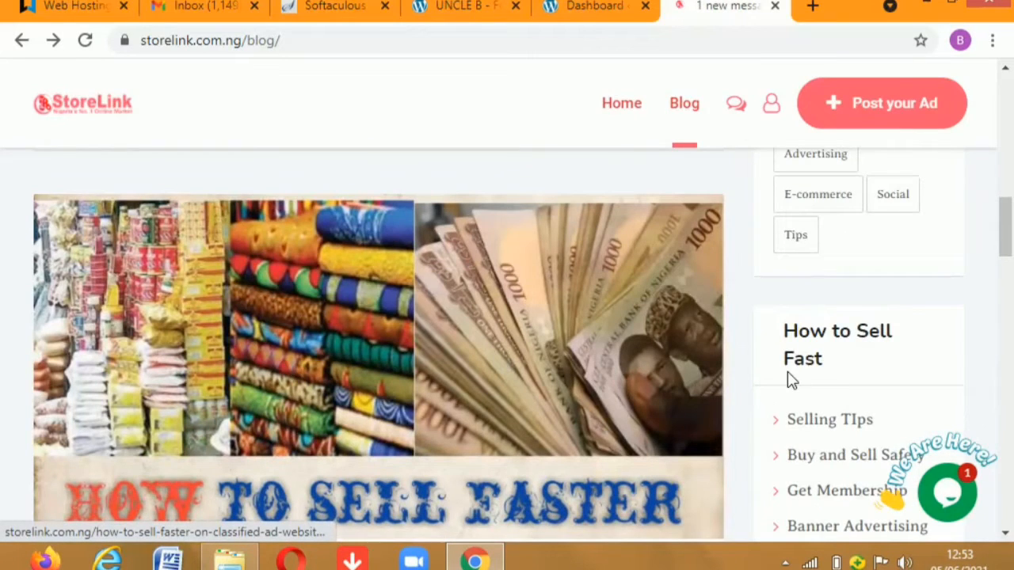
scroll(464, 372, down, 3)
scroll(464, 376, down, 5)
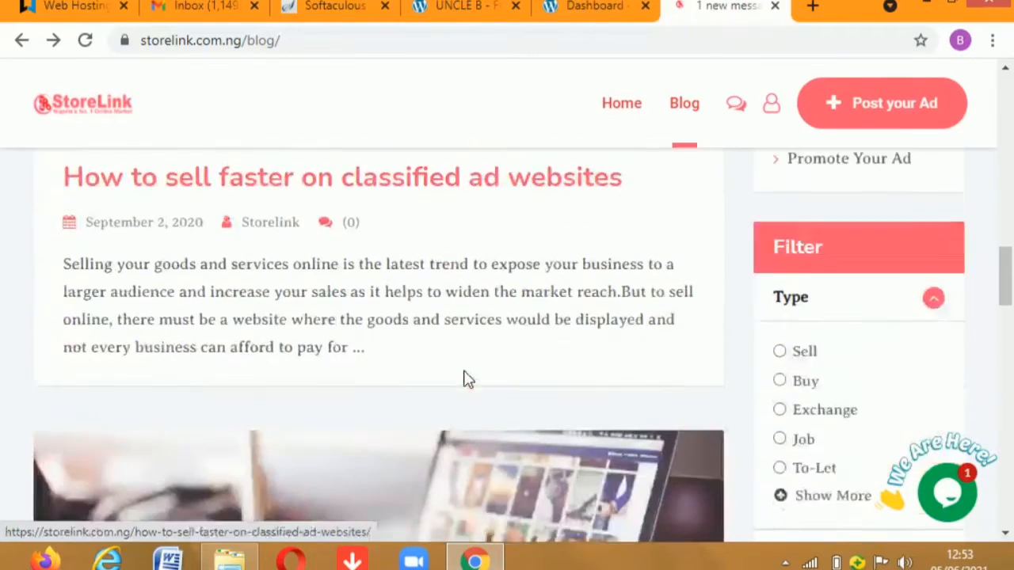
scroll(341, 381, down, 3)
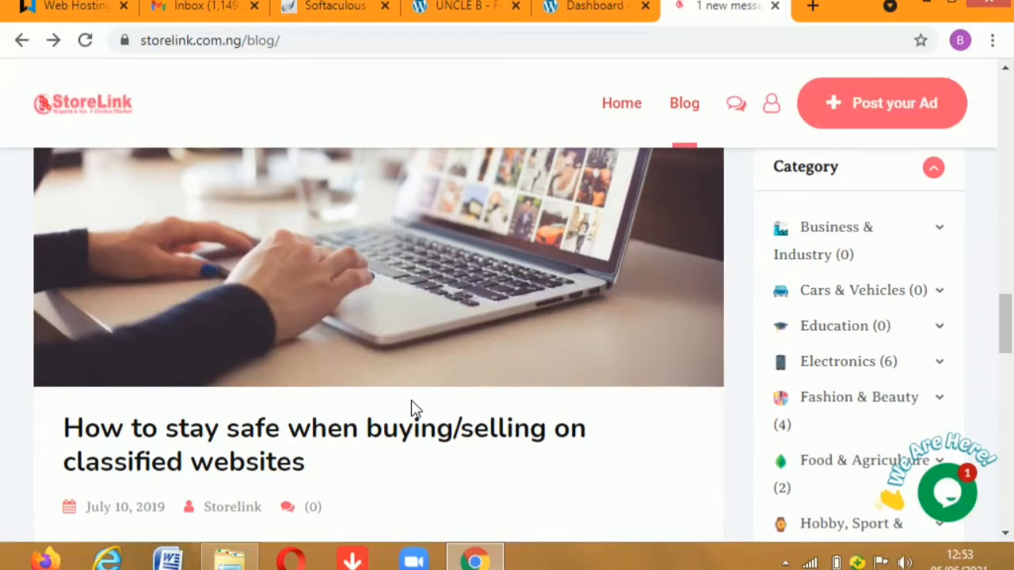
scroll(410, 404, down, 4)
scroll(411, 408, down, 1)
scroll(308, 383, down, 1)
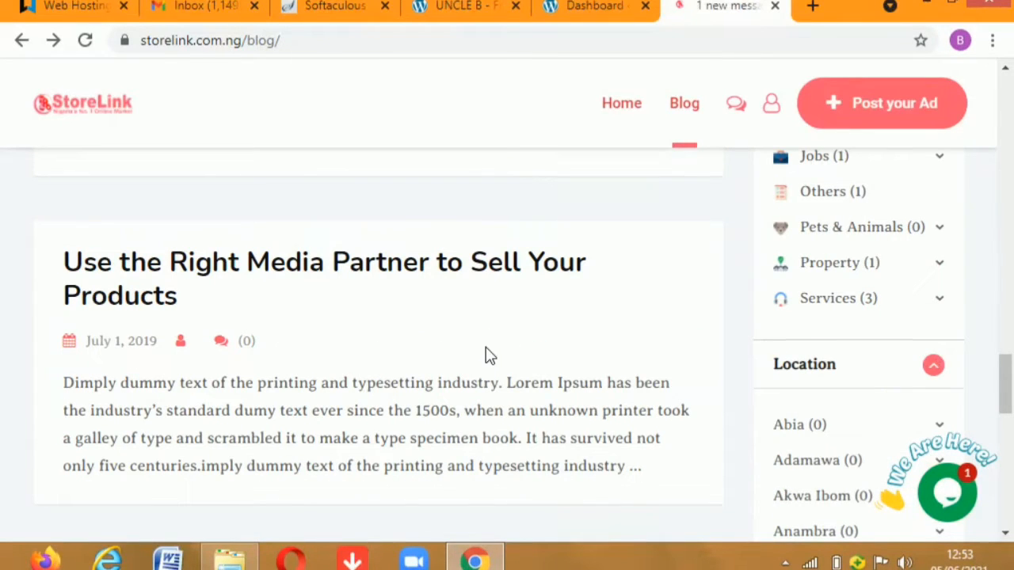
scroll(489, 362, up, 4)
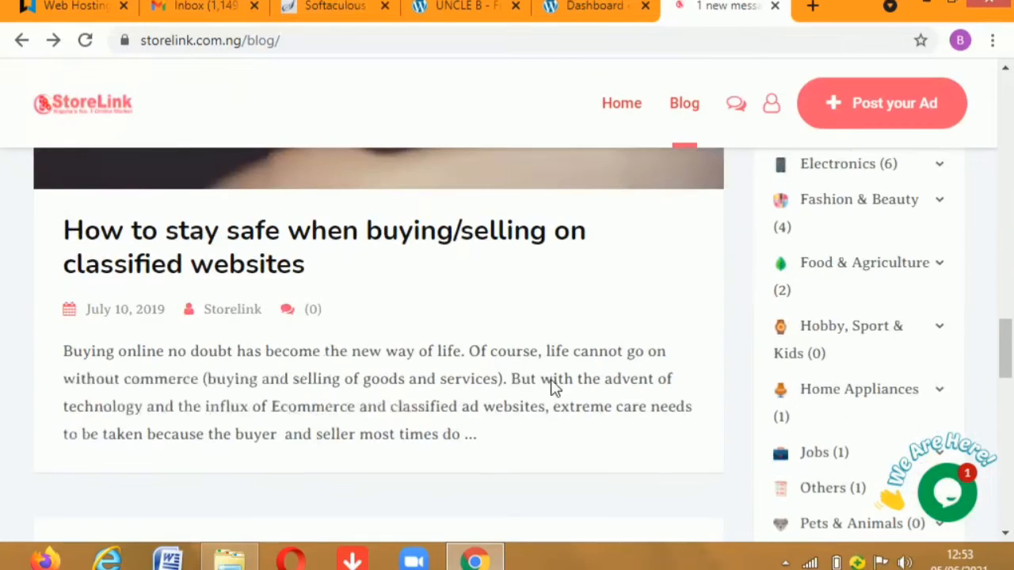
scroll(549, 377, up, 10)
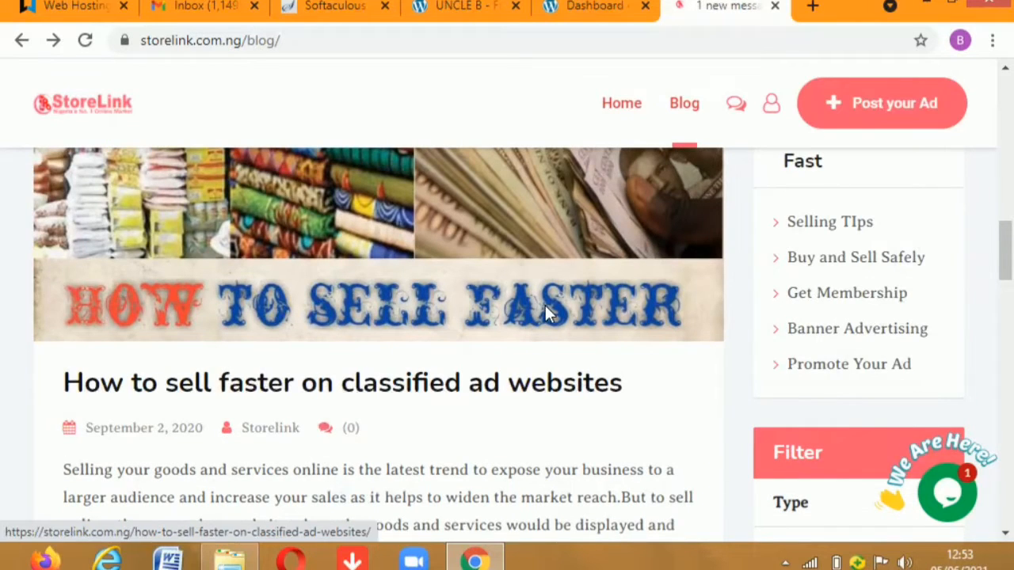
scroll(523, 313, up, 5)
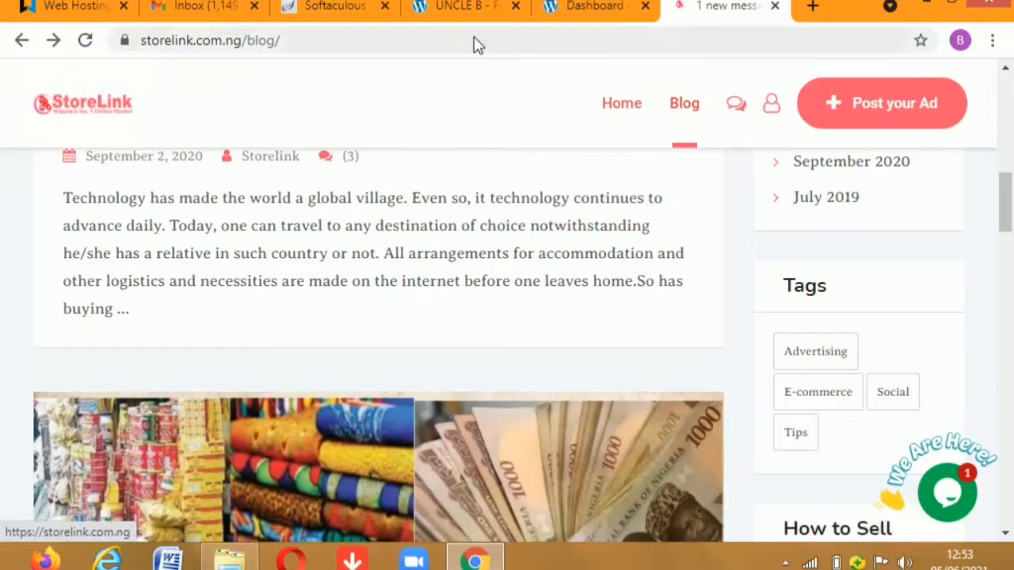
Return to the WordPress dashboard and examine the entries for Posts, Media, Pages and Comments
click(586, 7)
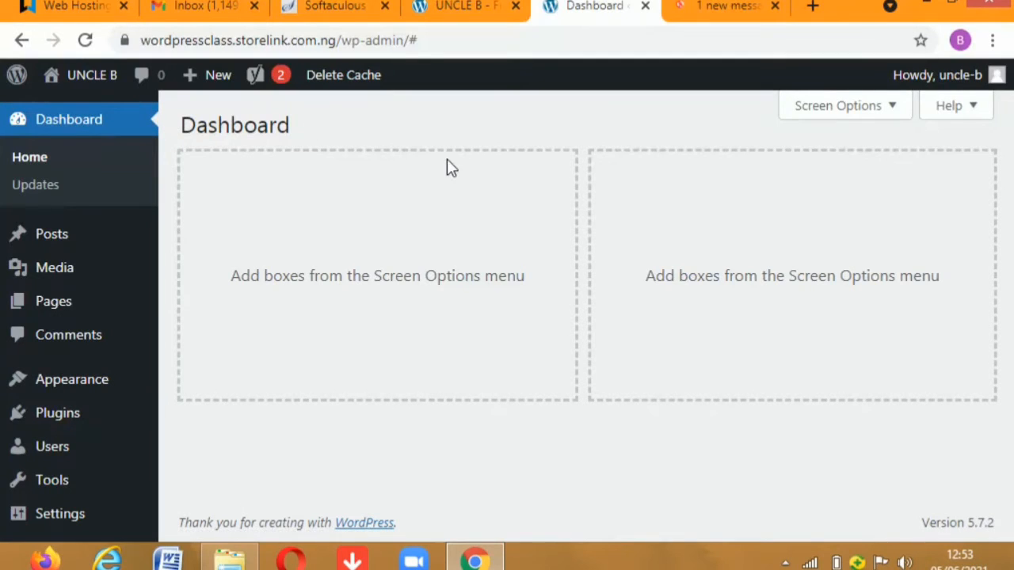
mouse_move(77, 231)
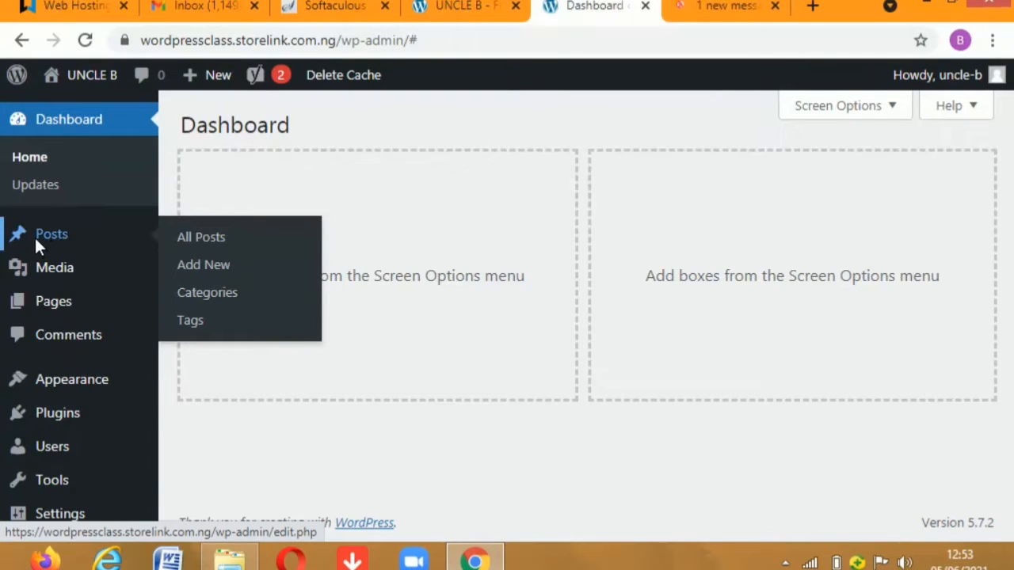
mouse_move(17, 273)
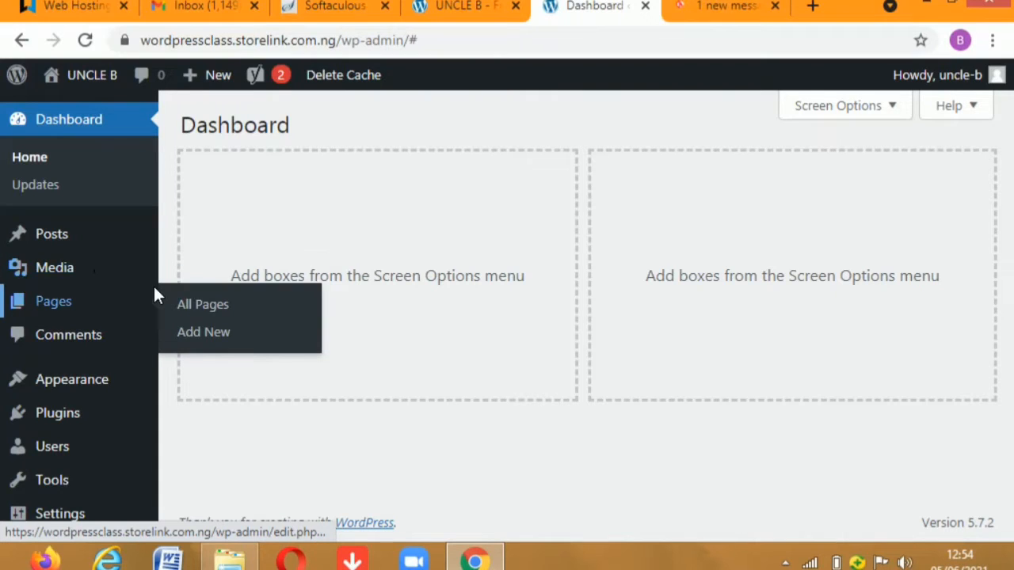
mouse_move(72, 270)
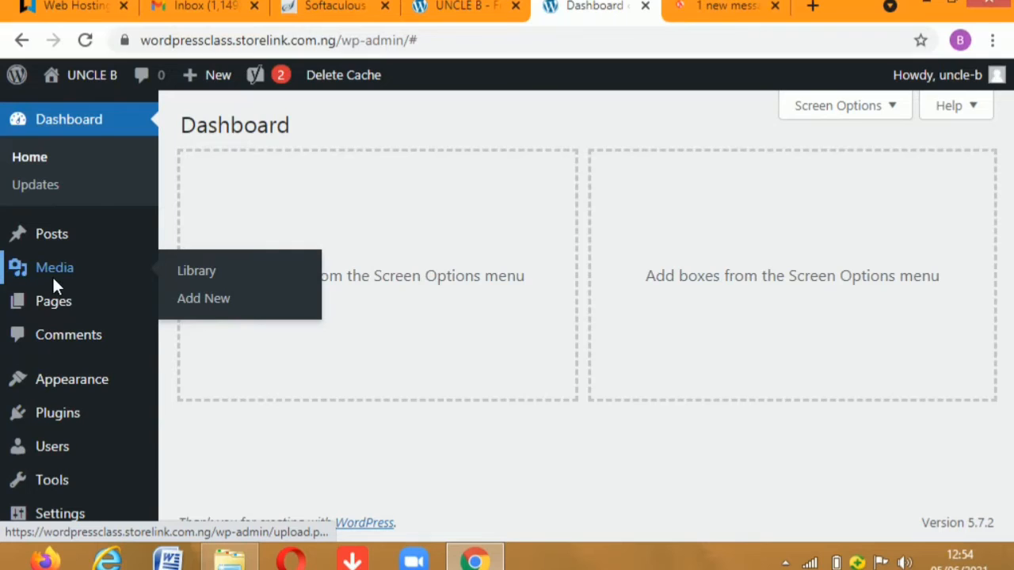
mouse_move(86, 304)
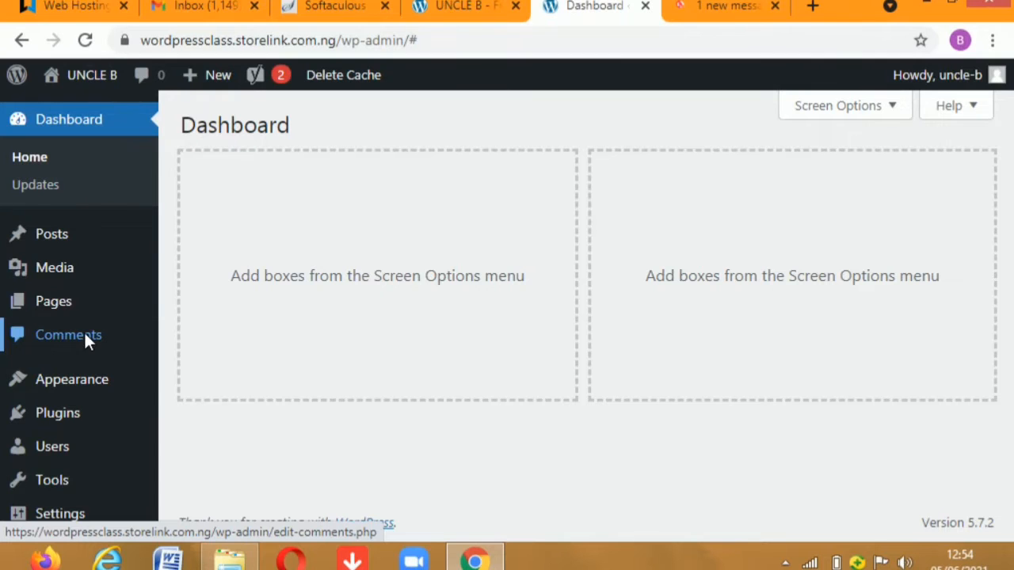
On the StoreLink blog listing, open the post "Why classified websites are important to our daily lives" in a new browser tab
click(728, 6)
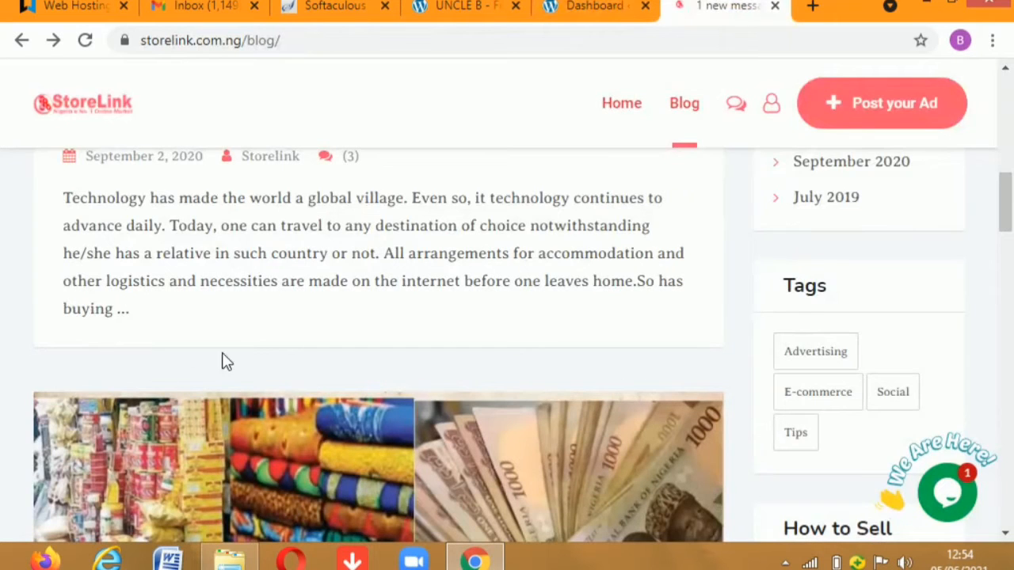
scroll(554, 333, up, 5)
scroll(543, 329, up, 1)
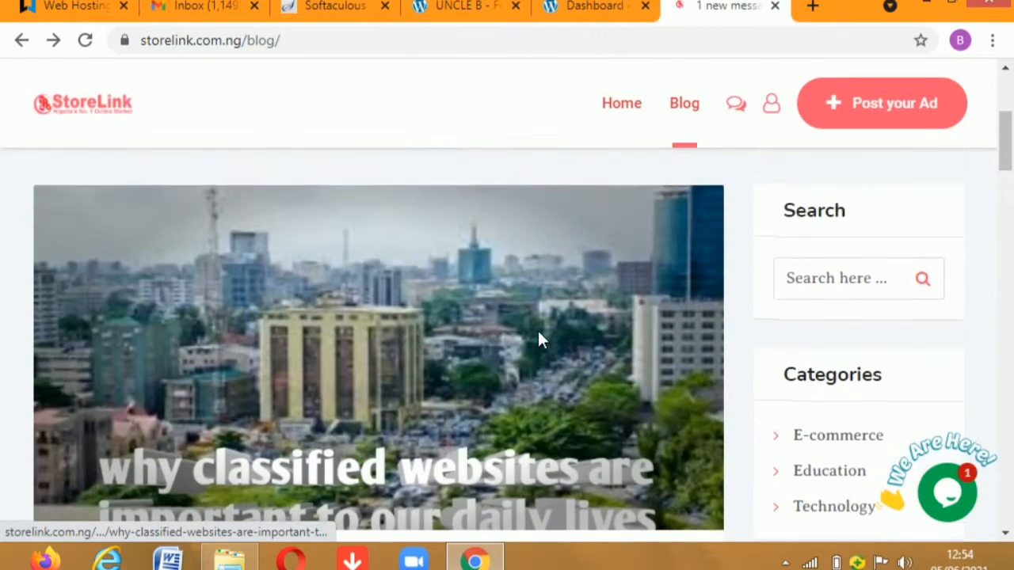
scroll(539, 341, down, 5)
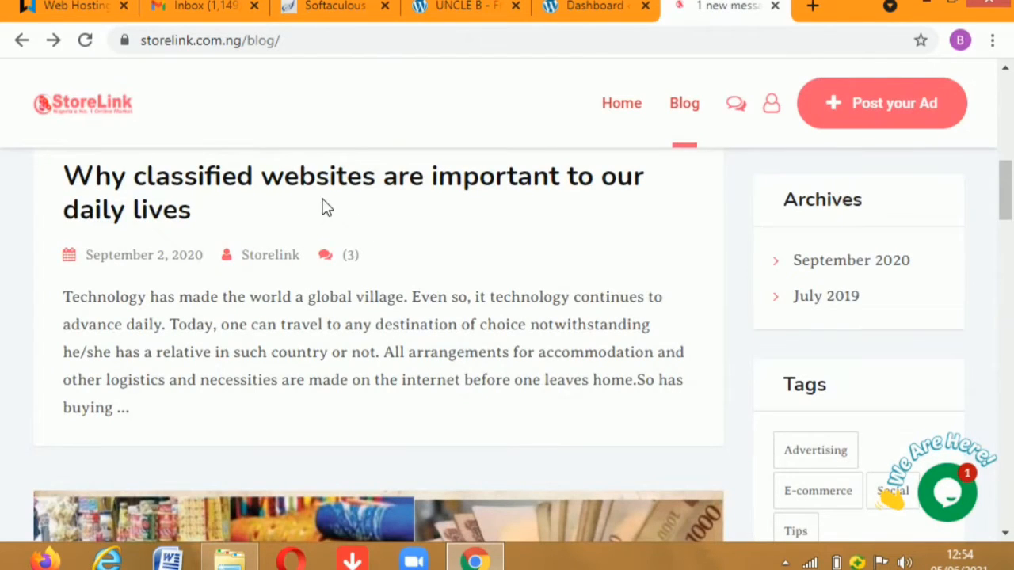
right_click(321, 176)
click(384, 190)
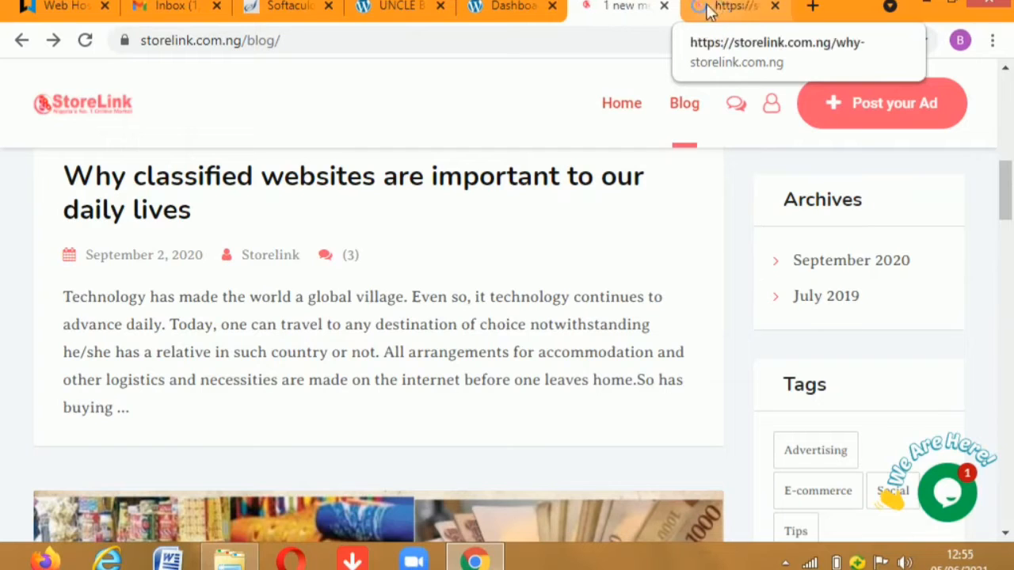
View the newly opened StoreLink post on classified websites and read through the visitor comments beneath it
click(720, 9)
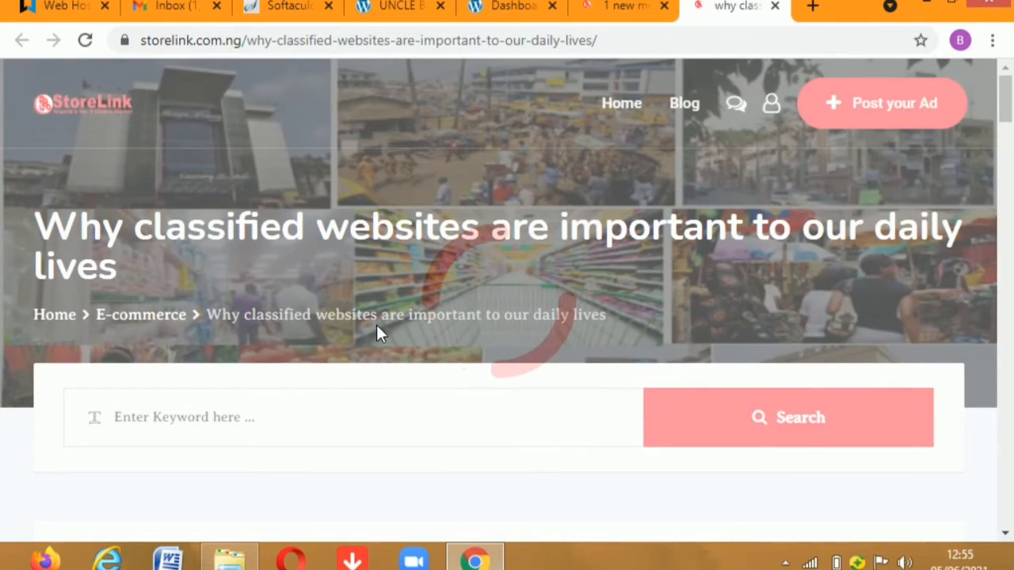
scroll(401, 339, down, 20)
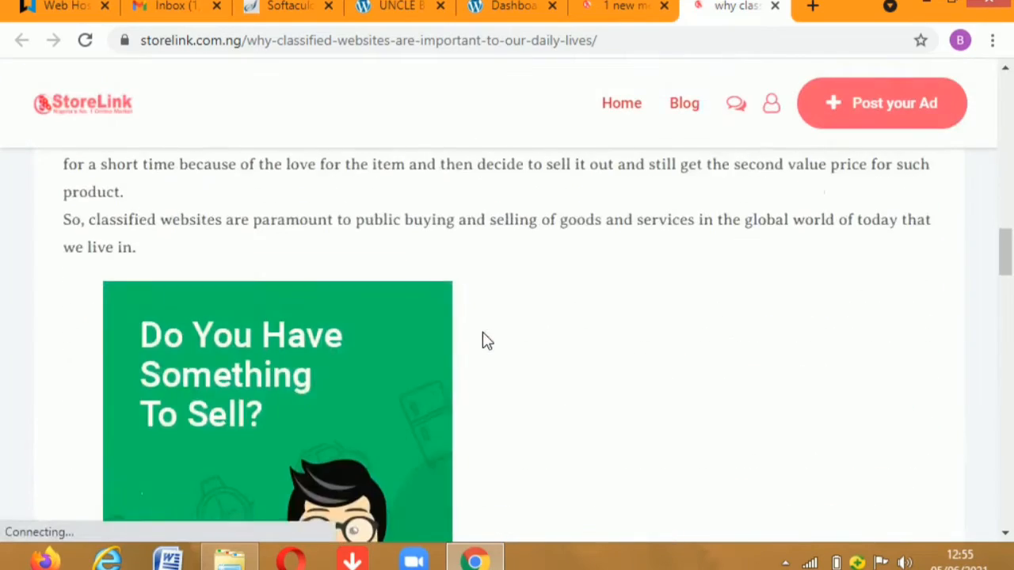
scroll(487, 341, down, 12)
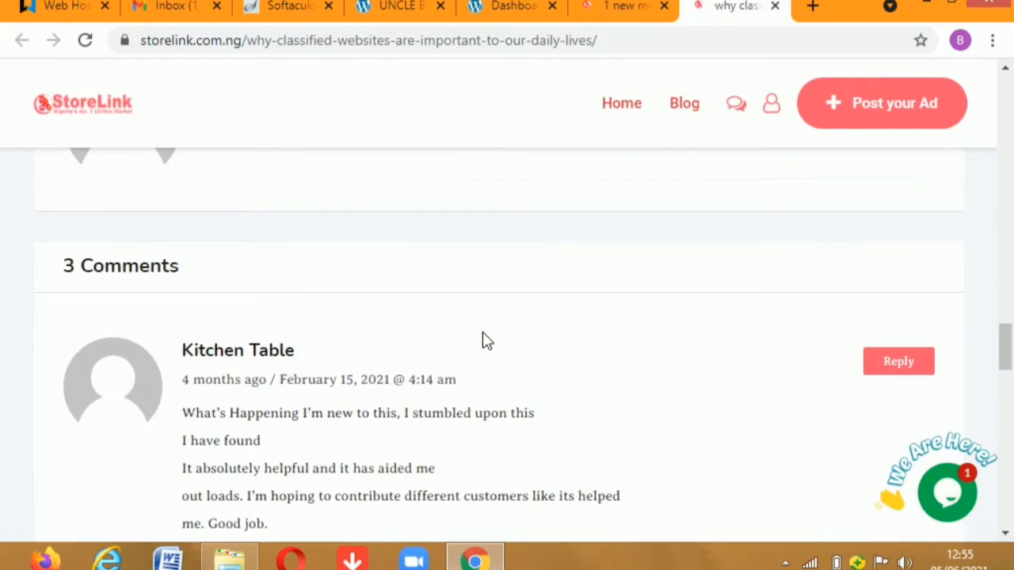
scroll(487, 341, down, 1)
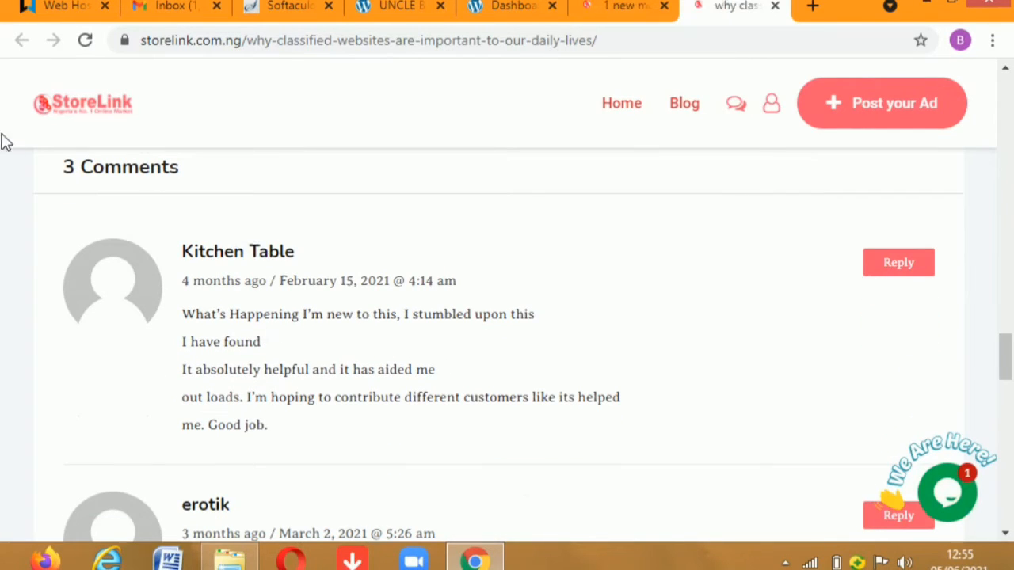
scroll(385, 351, down, 3)
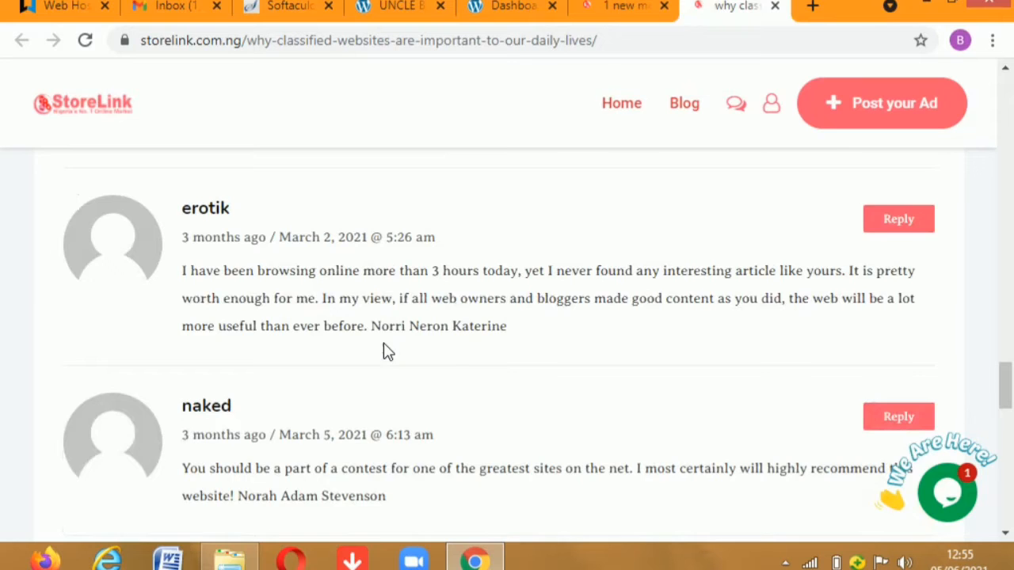
scroll(385, 351, up, 15)
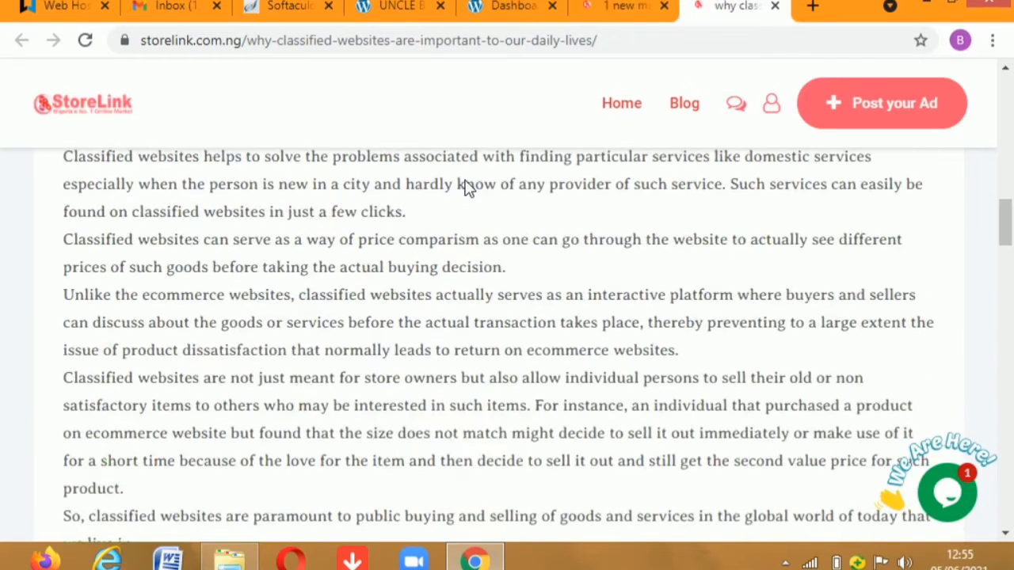
Return to the WordPress dashboard and examine the entries for Appearance, Plugins, Users, Tools and Settings
click(500, 7)
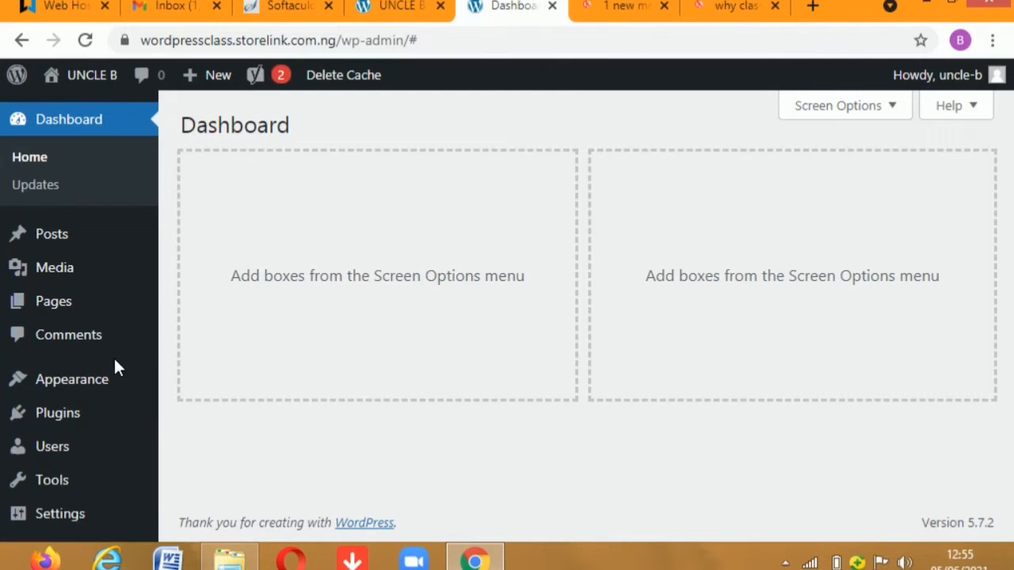
mouse_move(83, 368)
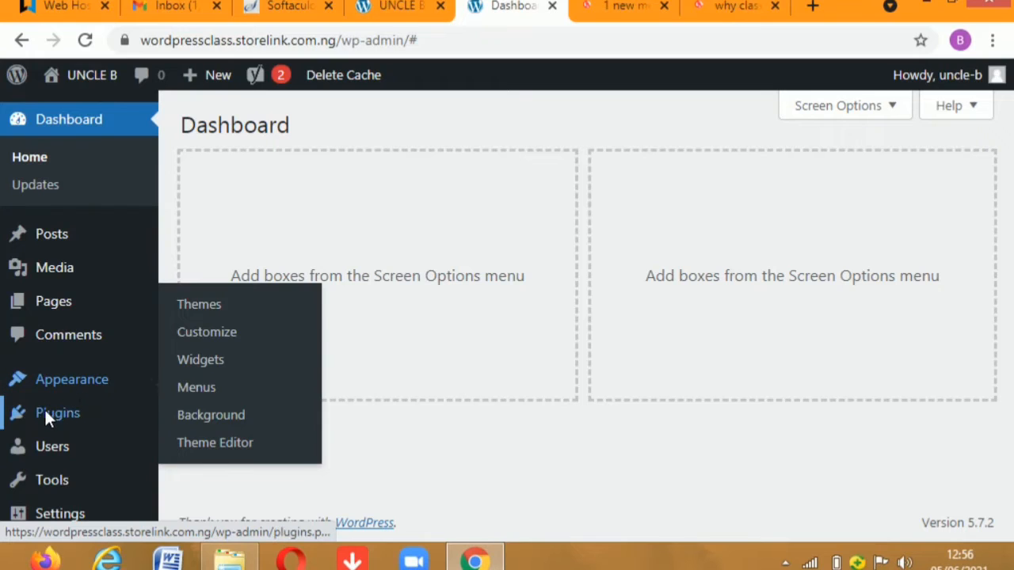
mouse_move(53, 416)
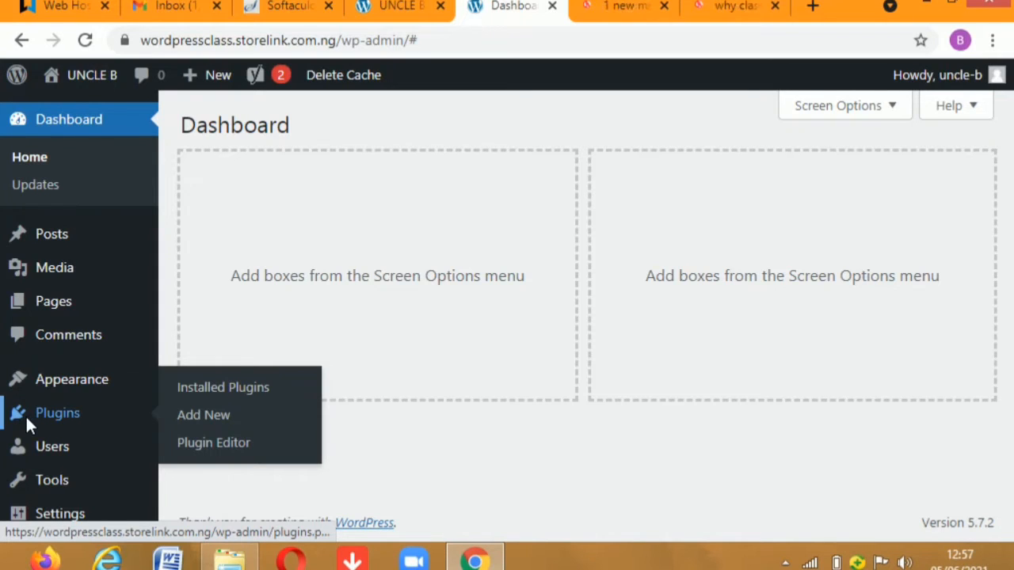
mouse_move(52, 444)
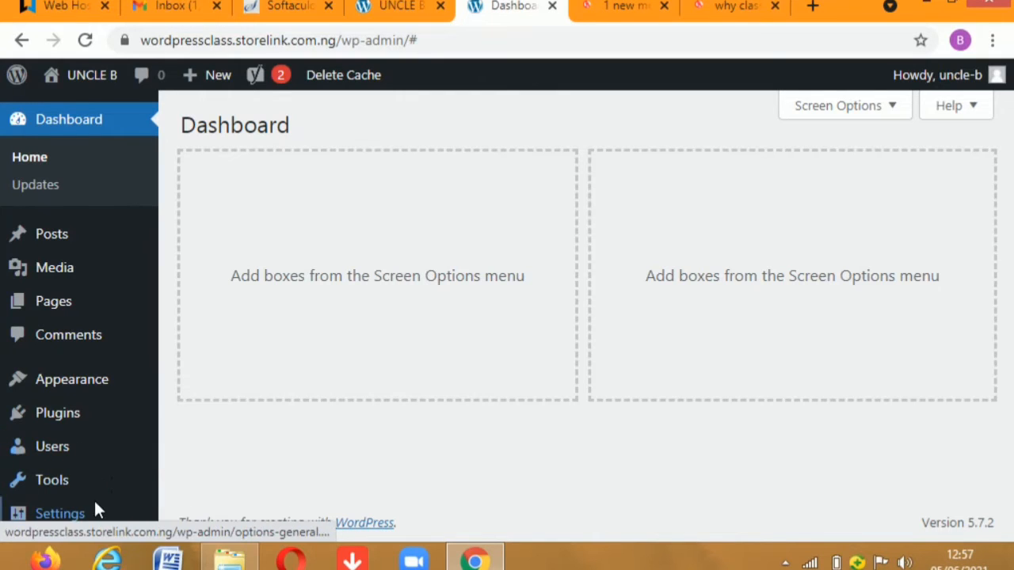
mouse_move(46, 511)
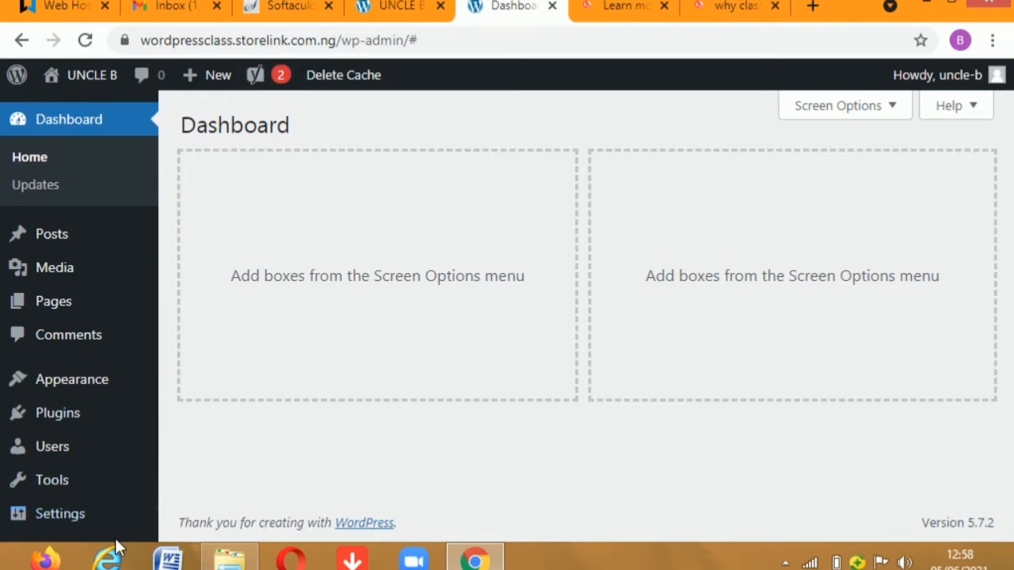
Open the General Settings and enable the membership option "Anyone can register"
click(80, 511)
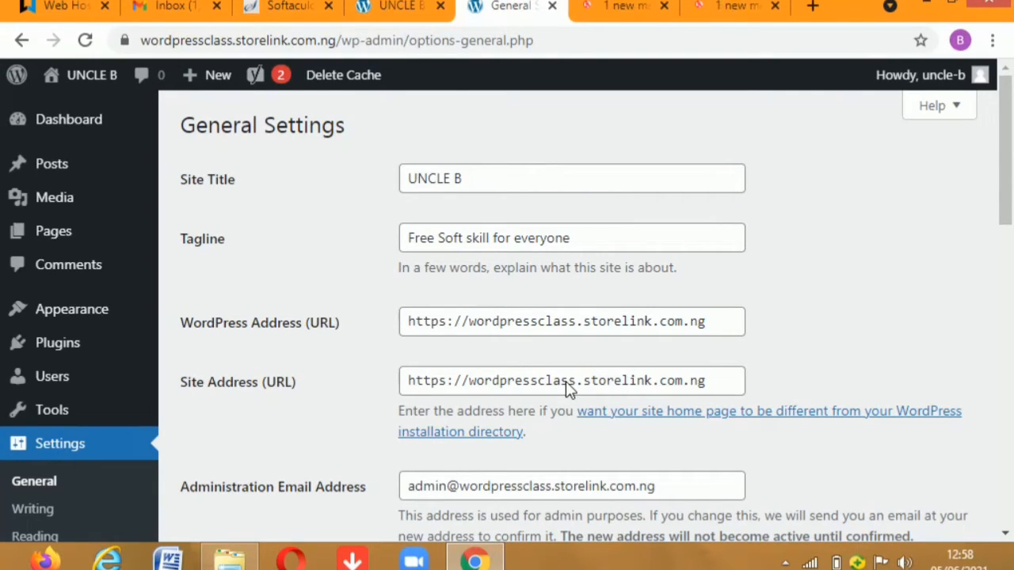
scroll(567, 383, down, 5)
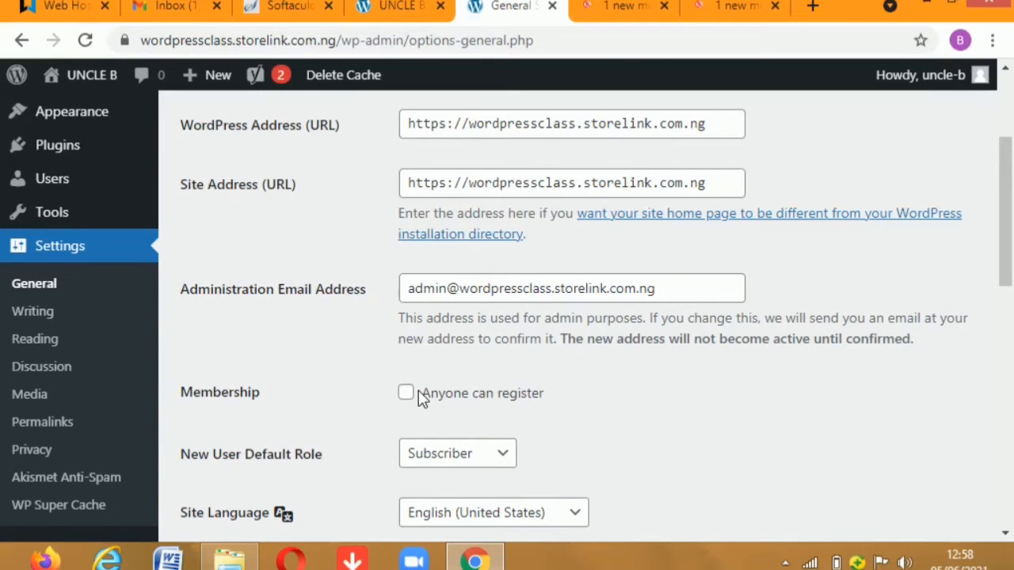
scroll(405, 396, down, 1)
scroll(418, 368, up, 1)
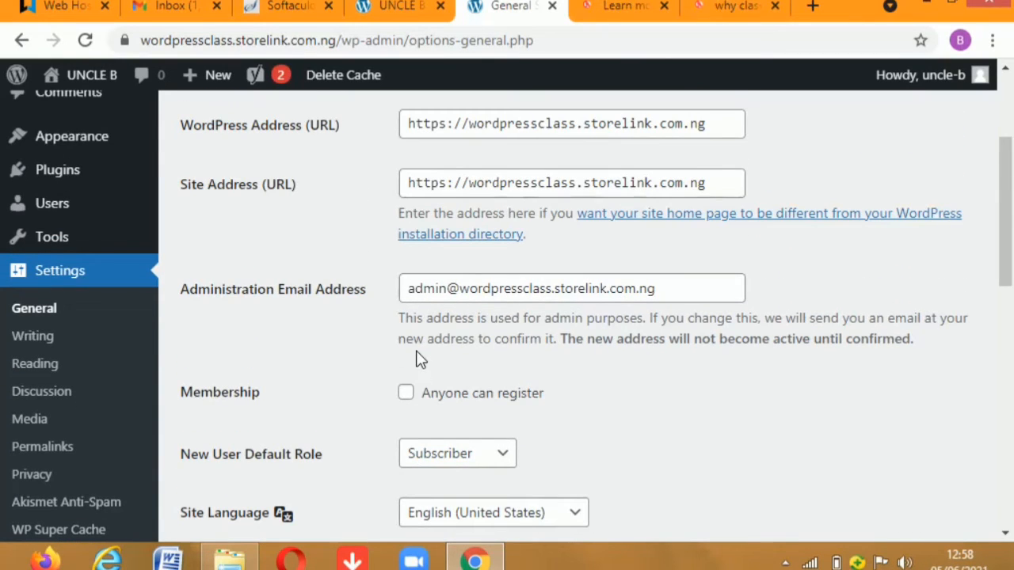
click(406, 395)
scroll(645, 464, down, 3)
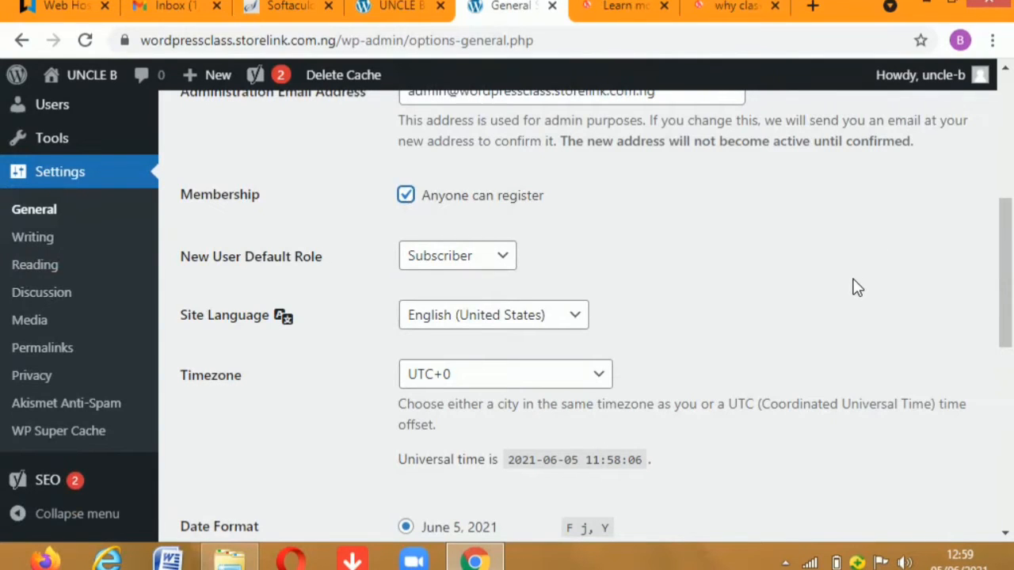
Review the date format, time format and week start options, and save the general settings
scroll(853, 285, down, 8)
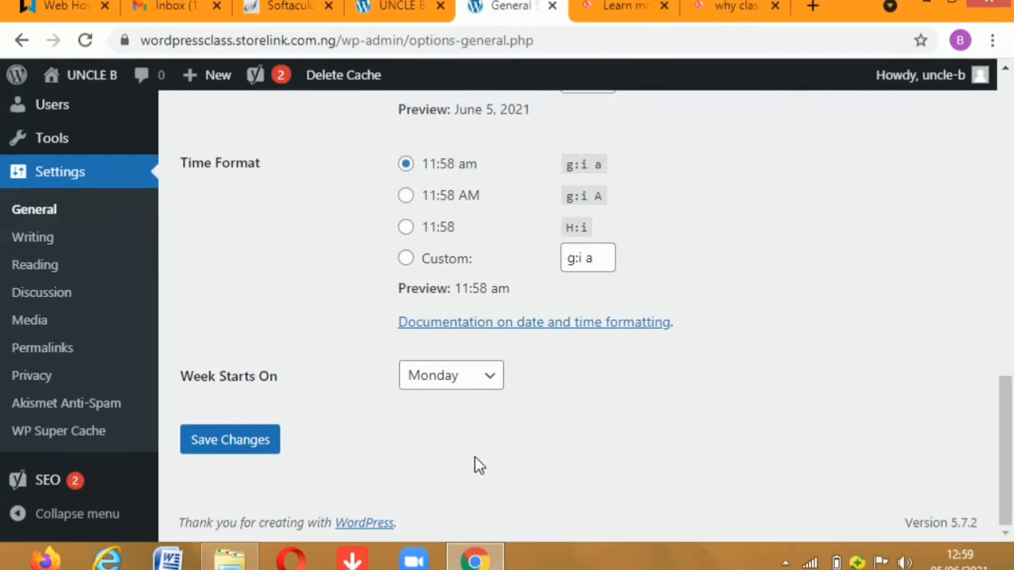
scroll(329, 463, up, 3)
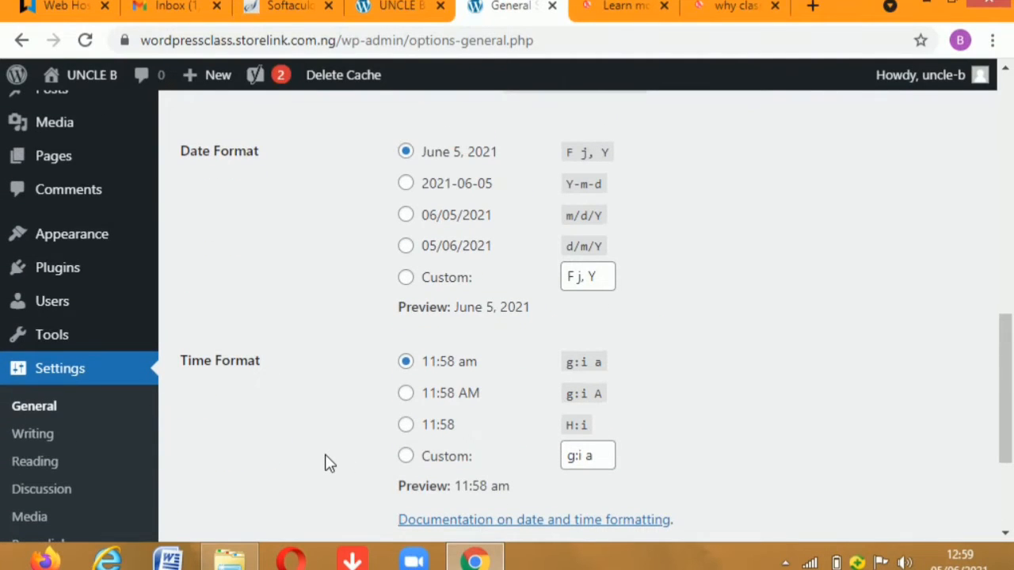
scroll(328, 463, up, 4)
scroll(329, 462, down, 6)
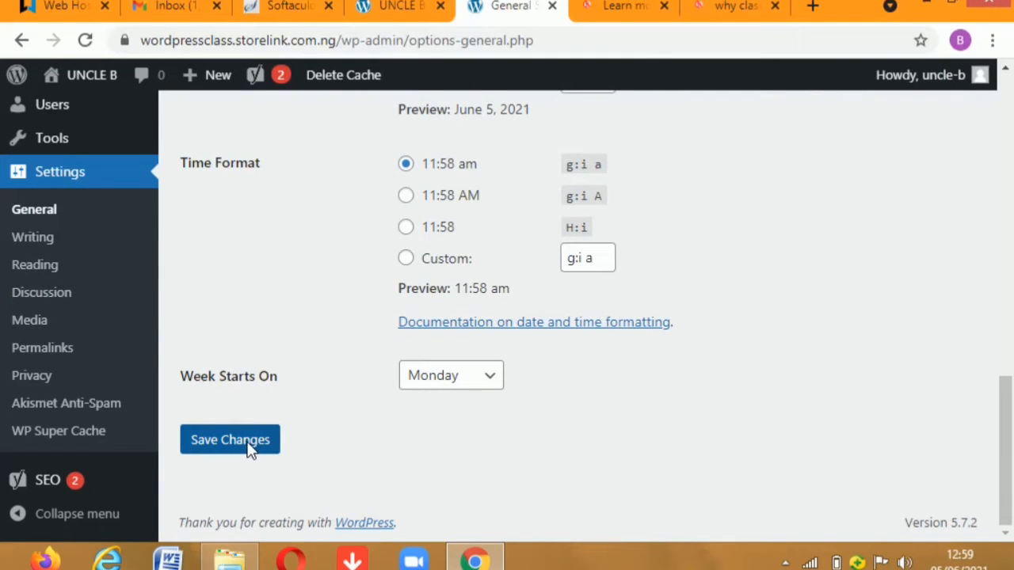
click(251, 448)
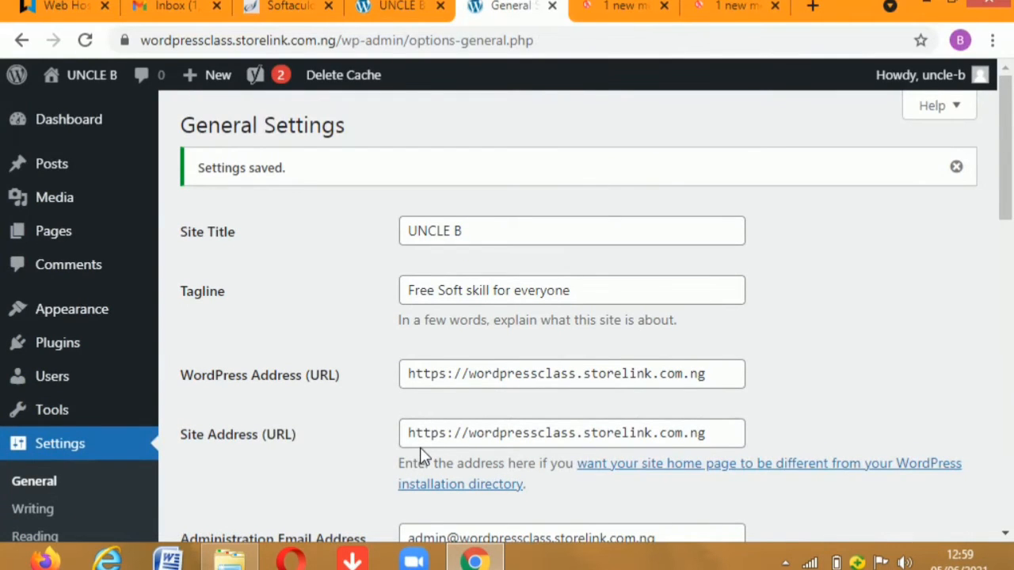
Check the saved Membership option in the General Settings and look through the Writing Settings down to Update Services
scroll(366, 449, down, 1)
scroll(366, 449, down, 2)
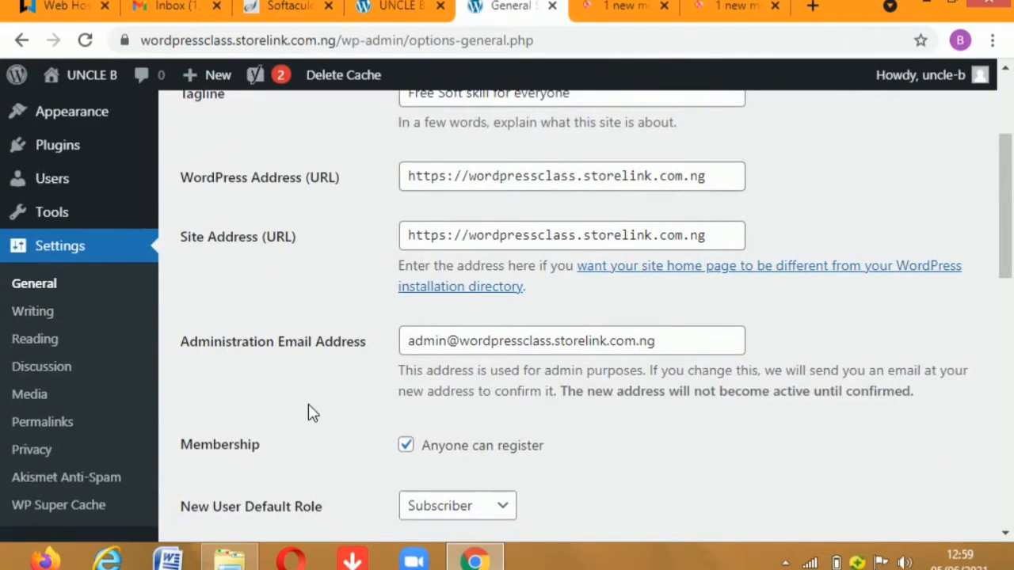
click(44, 313)
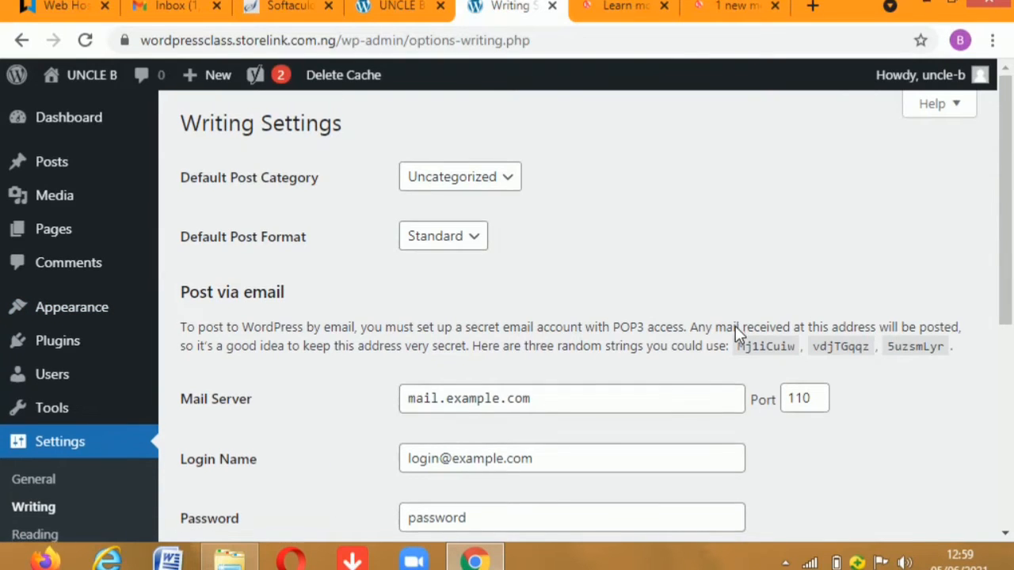
scroll(735, 327, down, 3)
scroll(731, 333, down, 3)
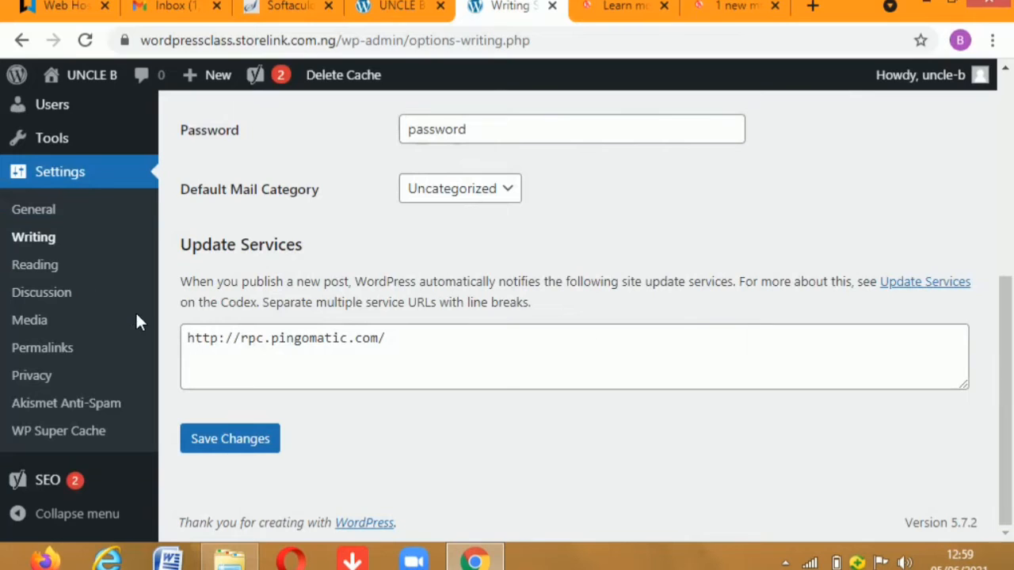
Open the Reading Settings and examine the homepage display, post count, feed and search engine visibility options
click(39, 266)
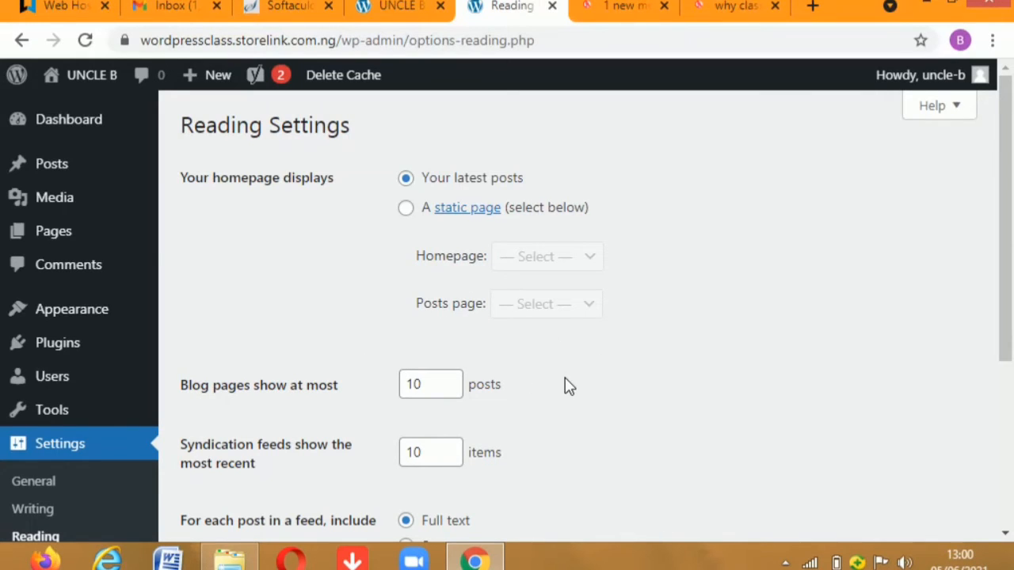
scroll(586, 384, down, 1)
scroll(586, 384, down, 3)
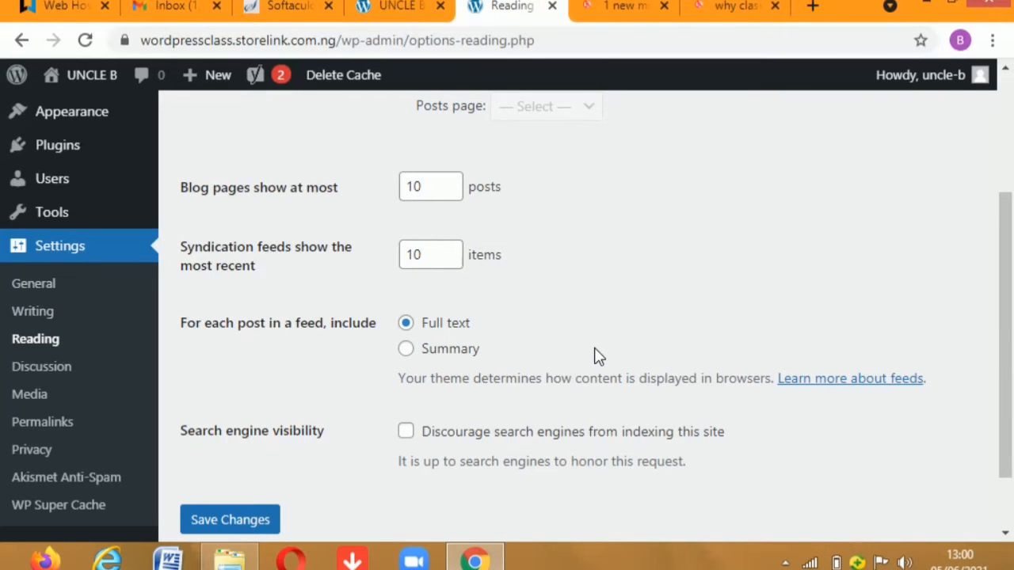
scroll(592, 356, up, 3)
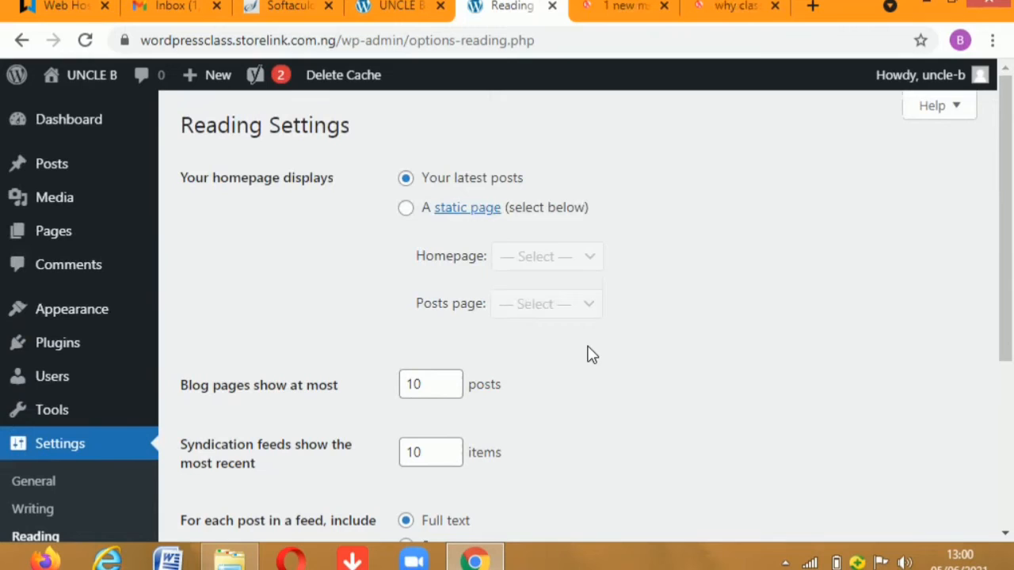
View the live UNCLE B homepage from the "Hello world!" post down to the footer and back up
click(395, 11)
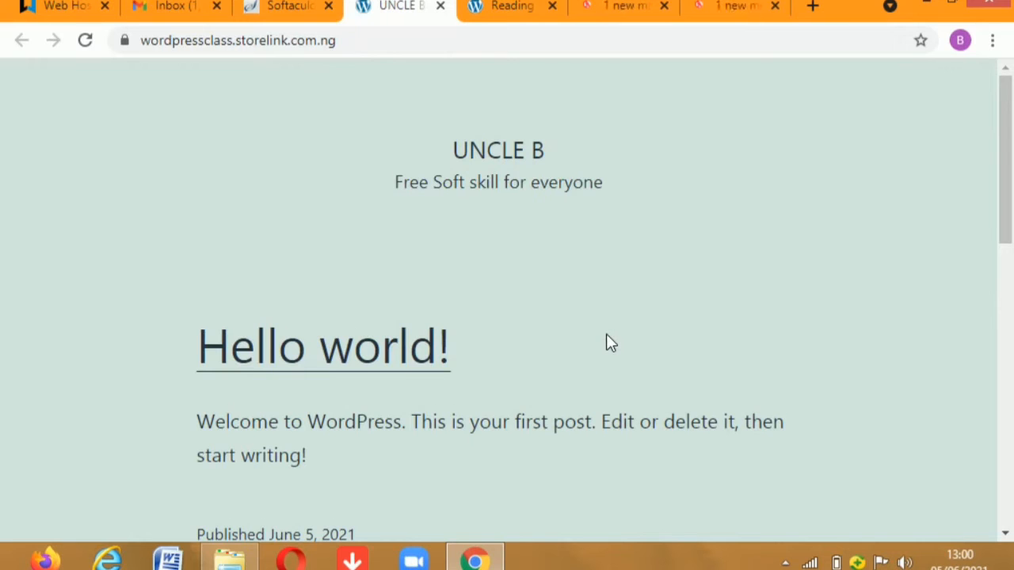
scroll(606, 335, down, 10)
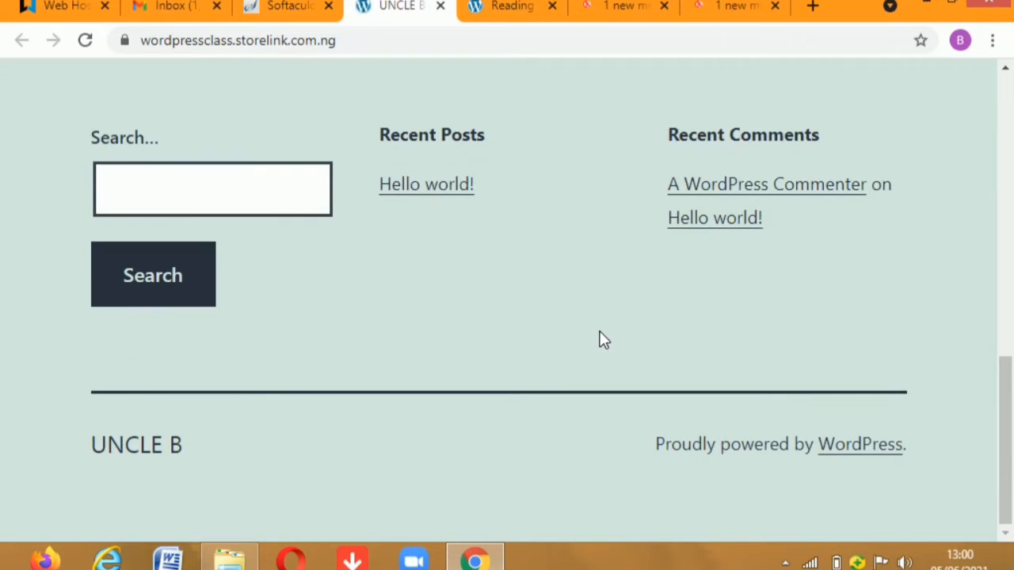
scroll(601, 339, up, 10)
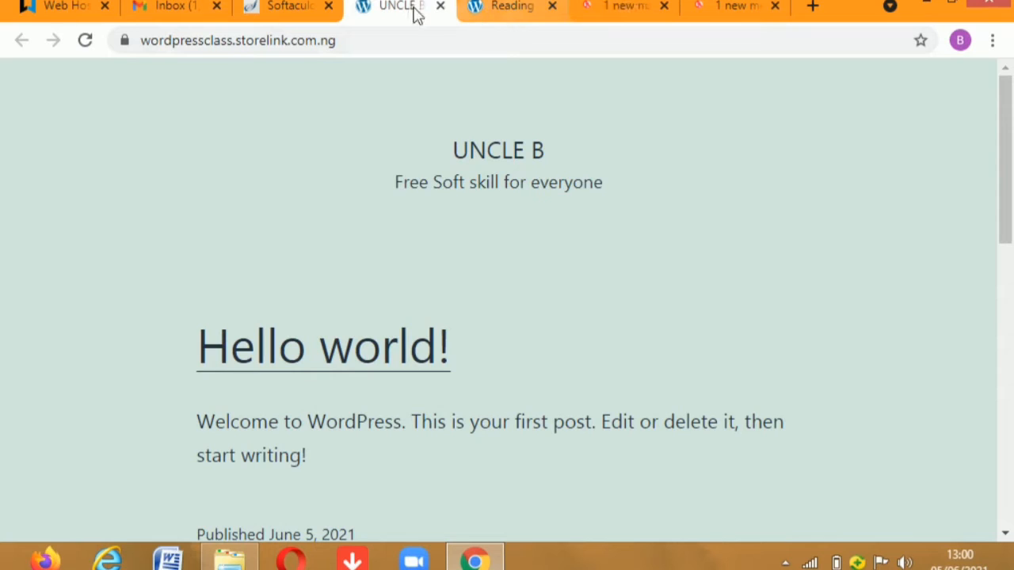
Return to the WordPress admin, start a new post, dismiss the block editor welcome guide, and title the post "About Me"
click(520, 12)
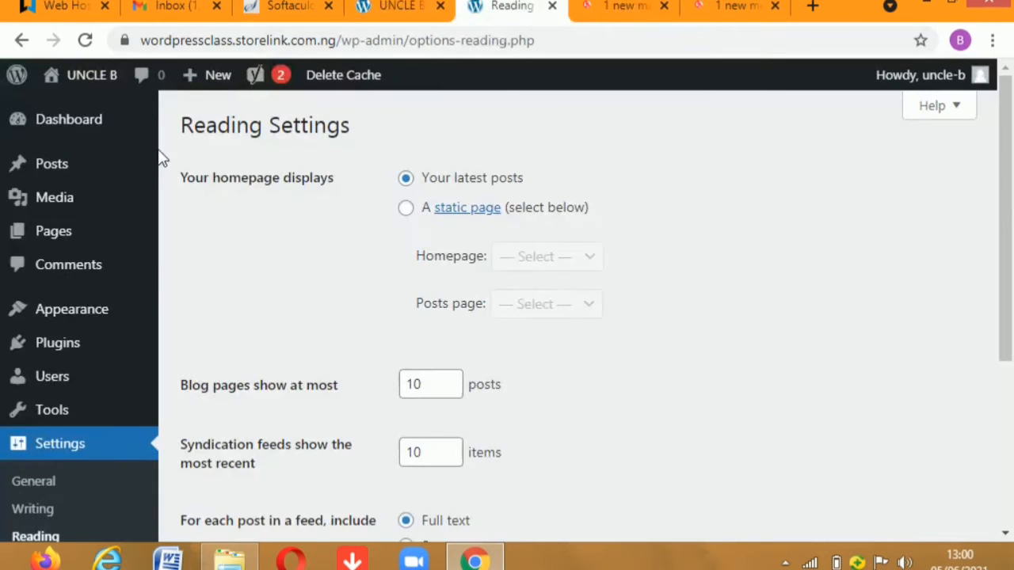
mouse_move(39, 161)
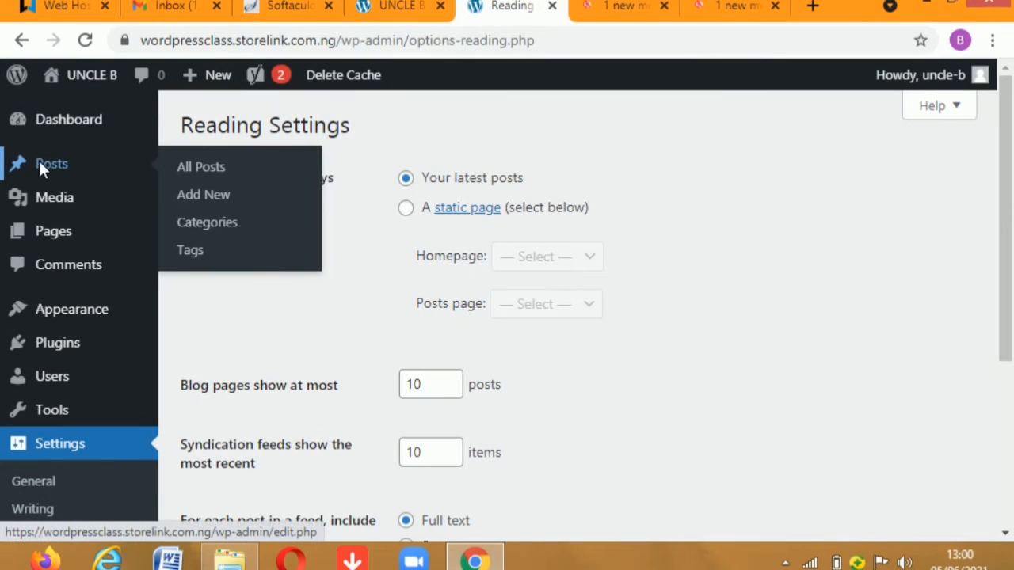
click(203, 190)
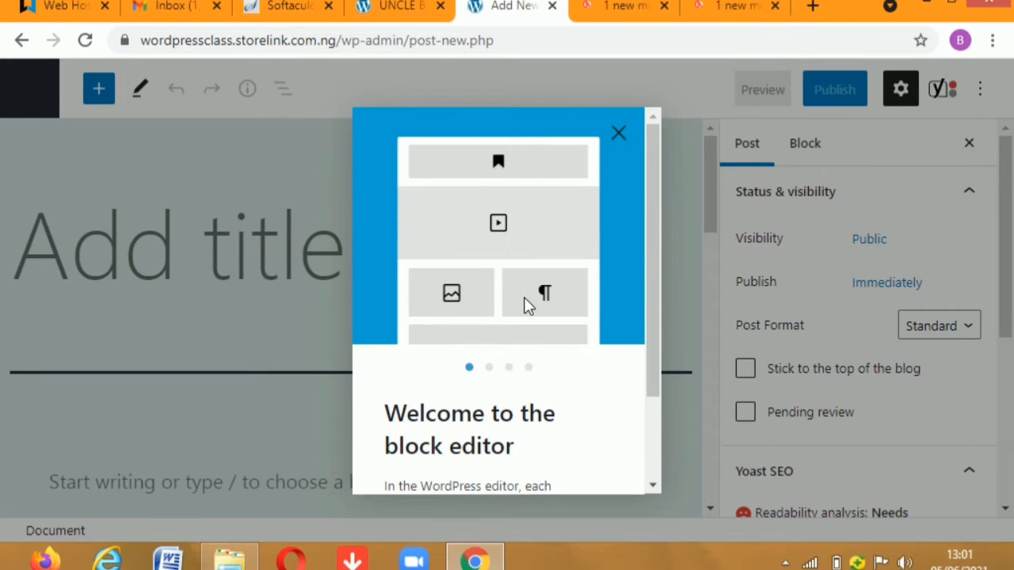
click(618, 133)
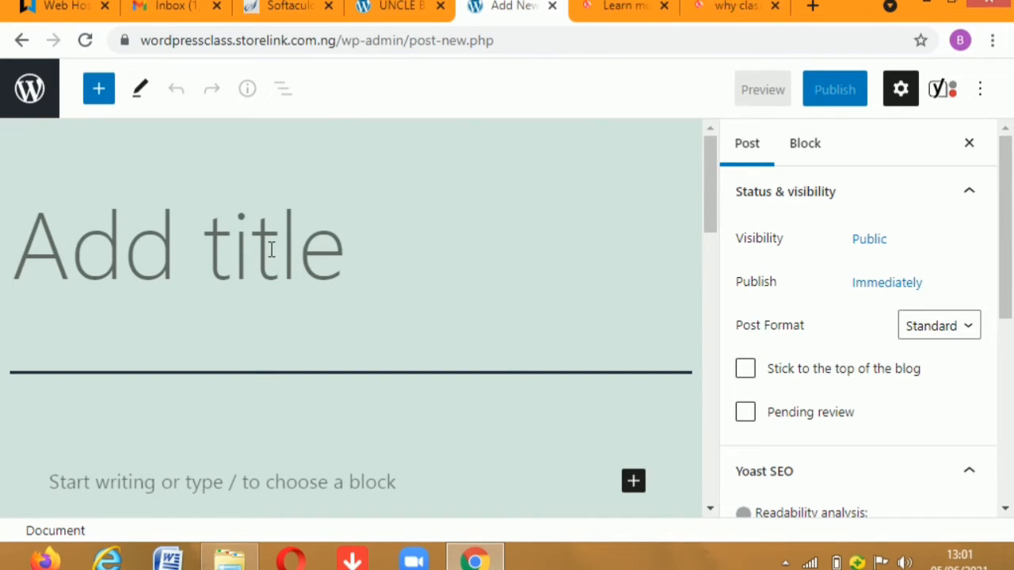
text(A)
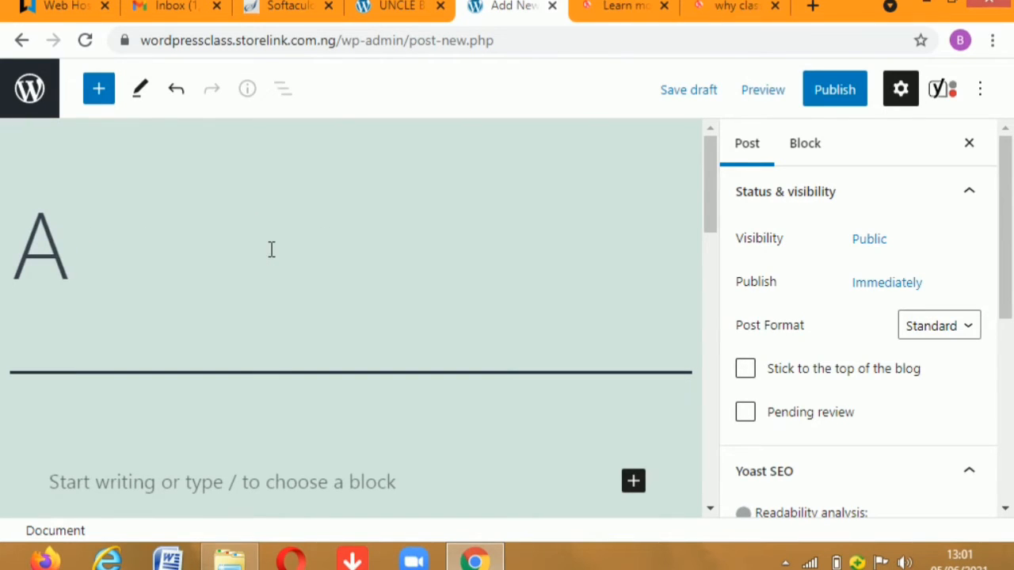
text(b)
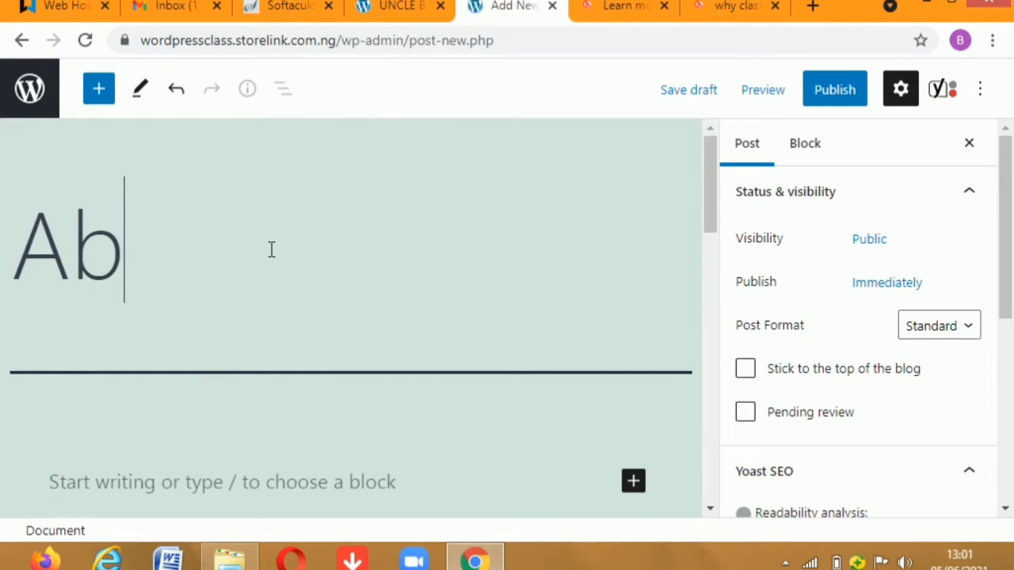
text(out Me)
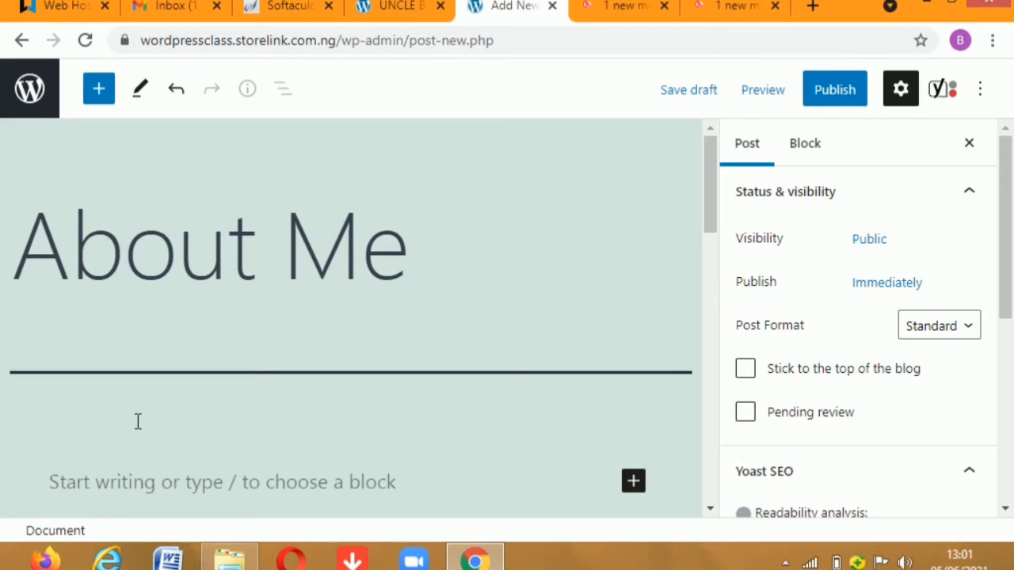
Insert an Image block beneath the "About Me" title and start uploading an image from the Desktop folder
scroll(324, 404, down, 3)
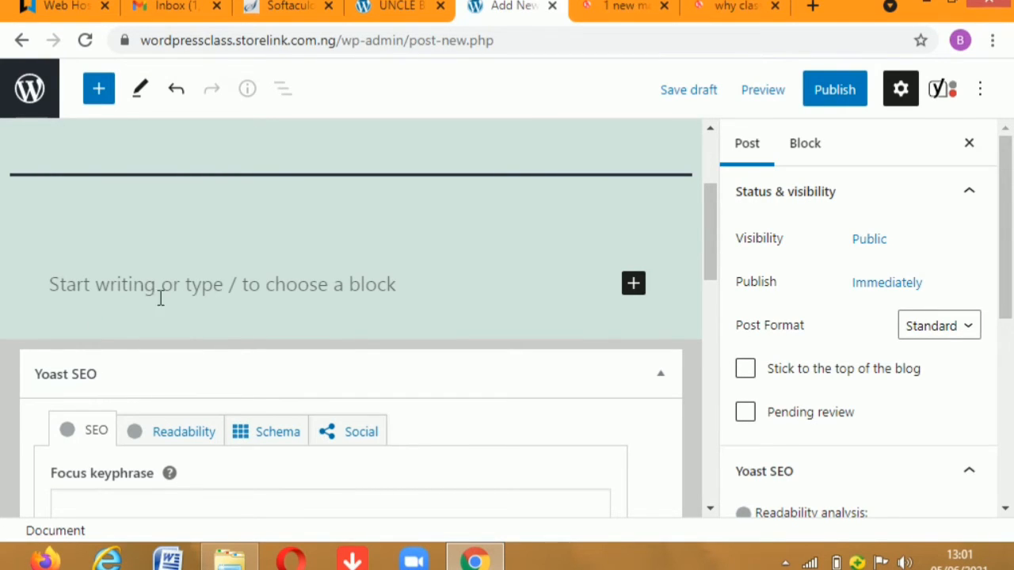
click(633, 283)
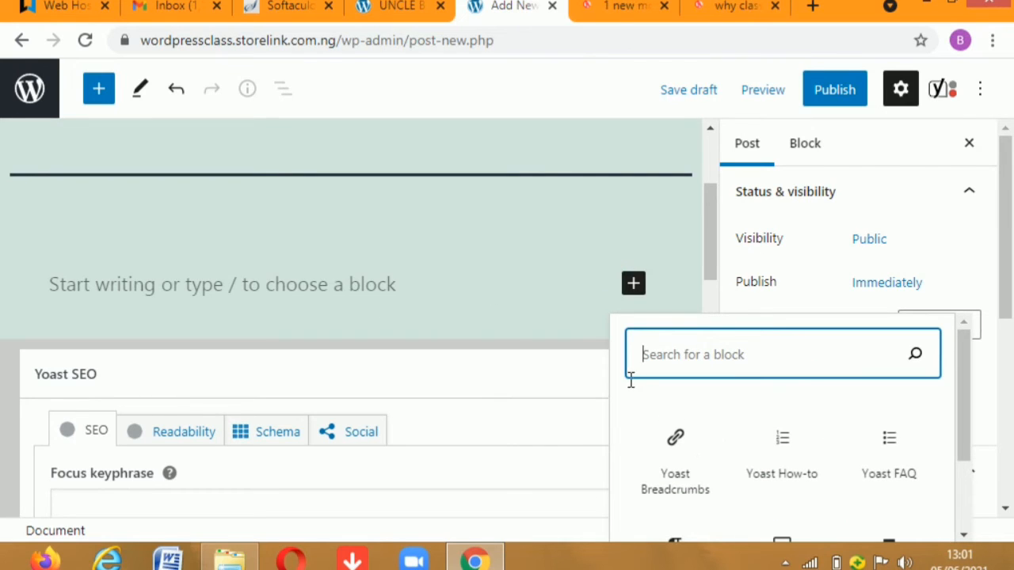
scroll(808, 459, down, 1)
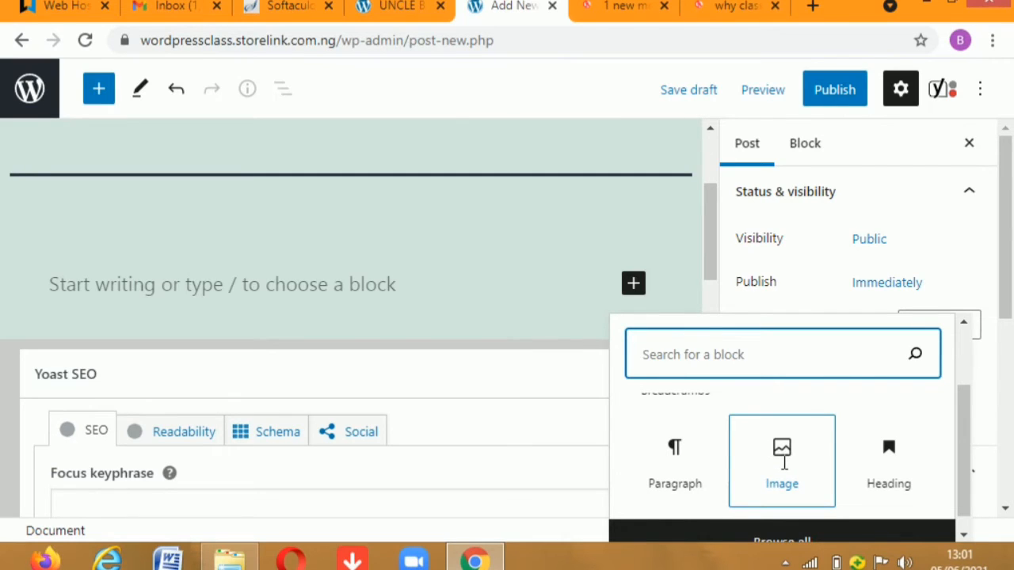
click(723, 462)
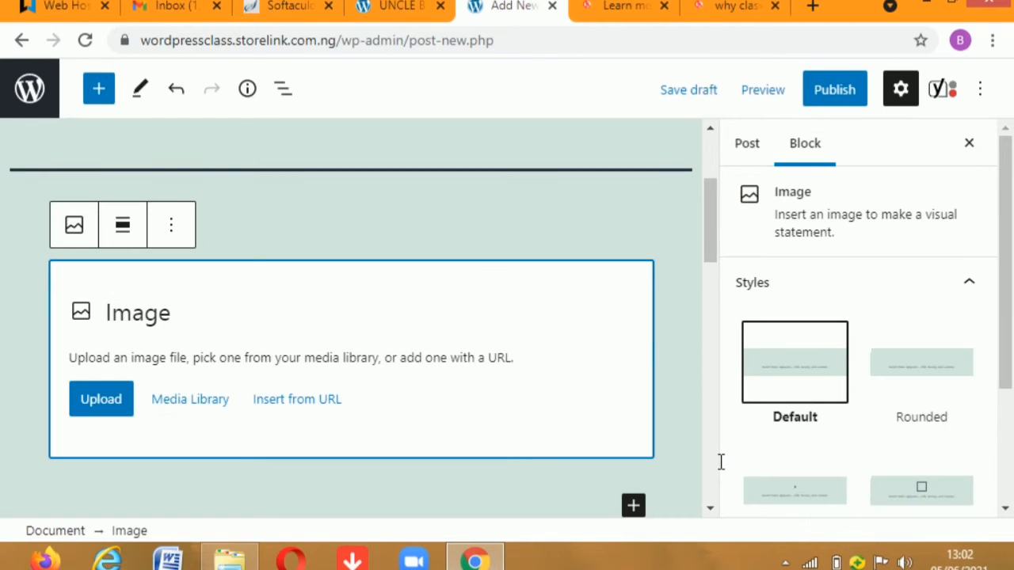
click(103, 396)
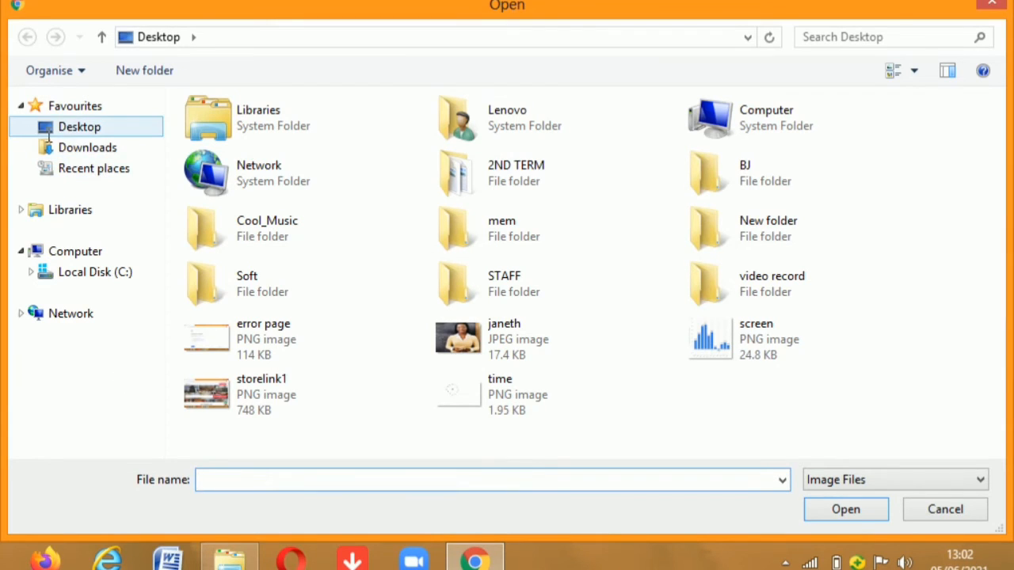
click(71, 133)
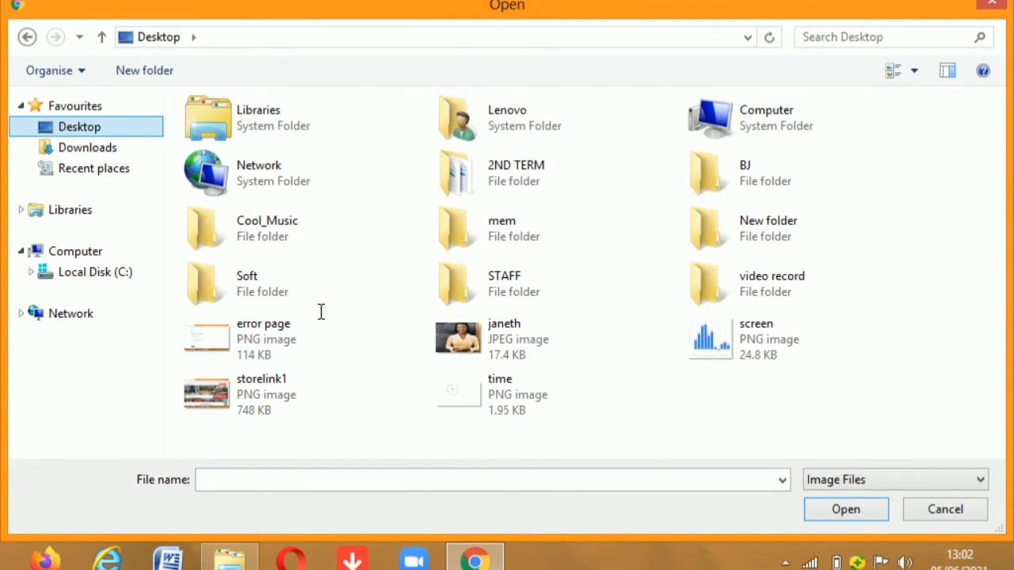
click(768, 175)
double_click(768, 175)
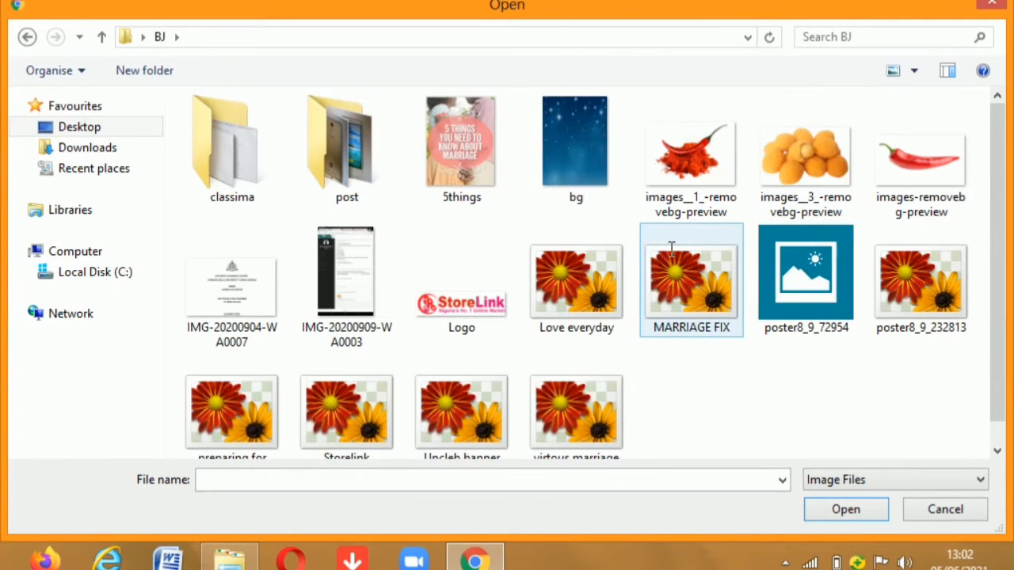
scroll(665, 282, down, 1)
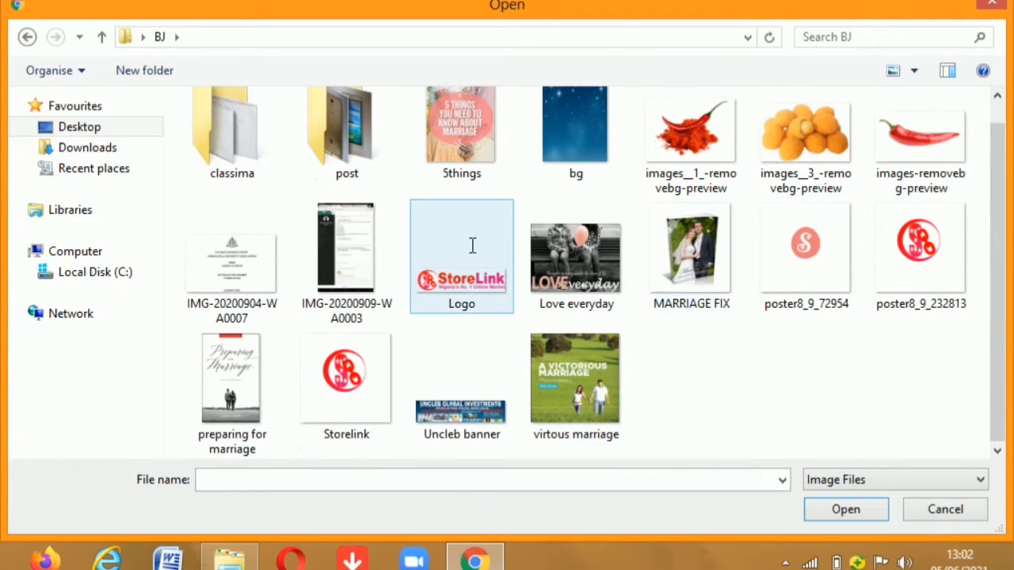
scroll(512, 209, up, 1)
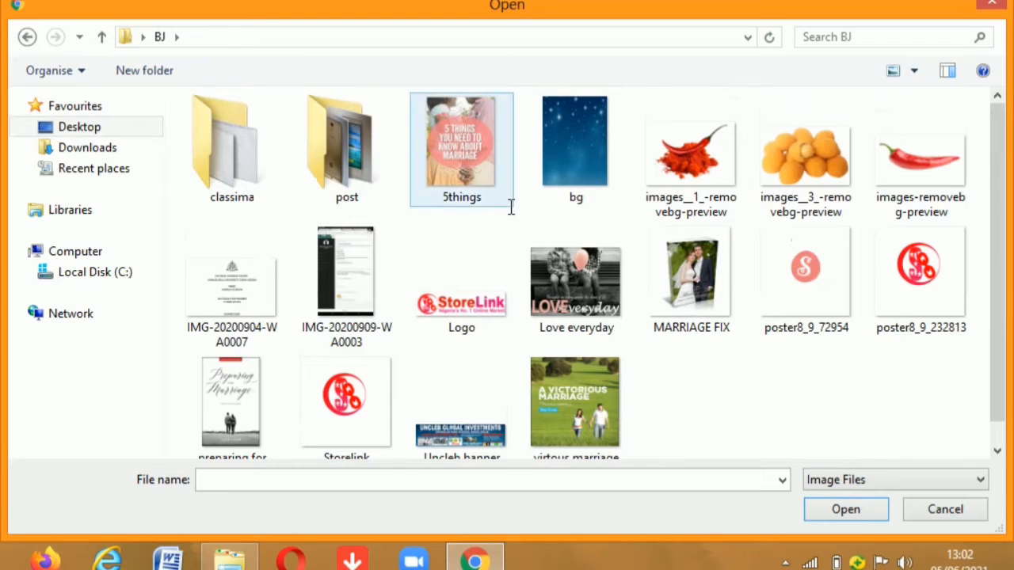
scroll(513, 207, down, 1)
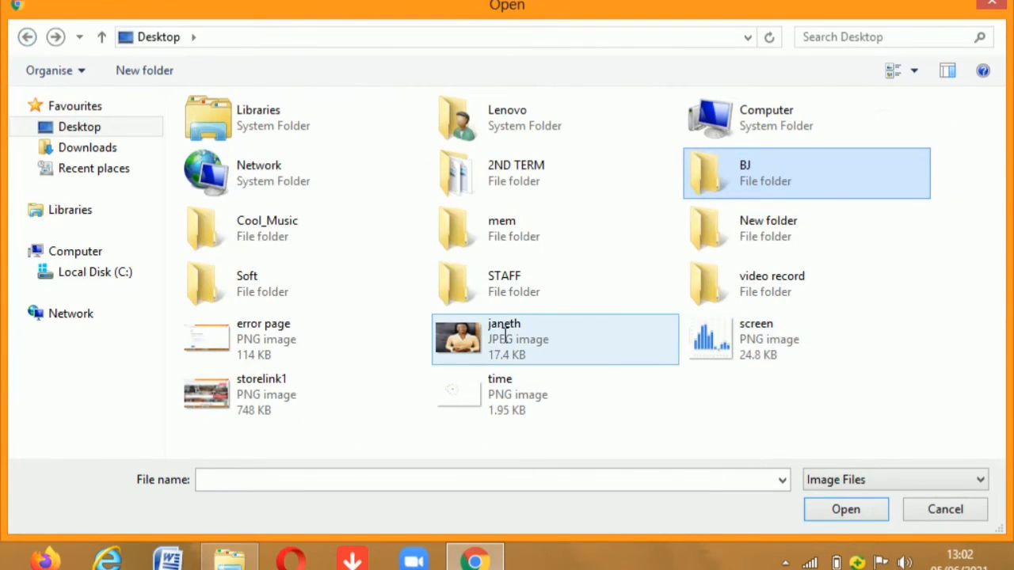
Upload the JPEG portrait of the woman from the Desktop into the Image block and check it under the title
double_click(511, 333)
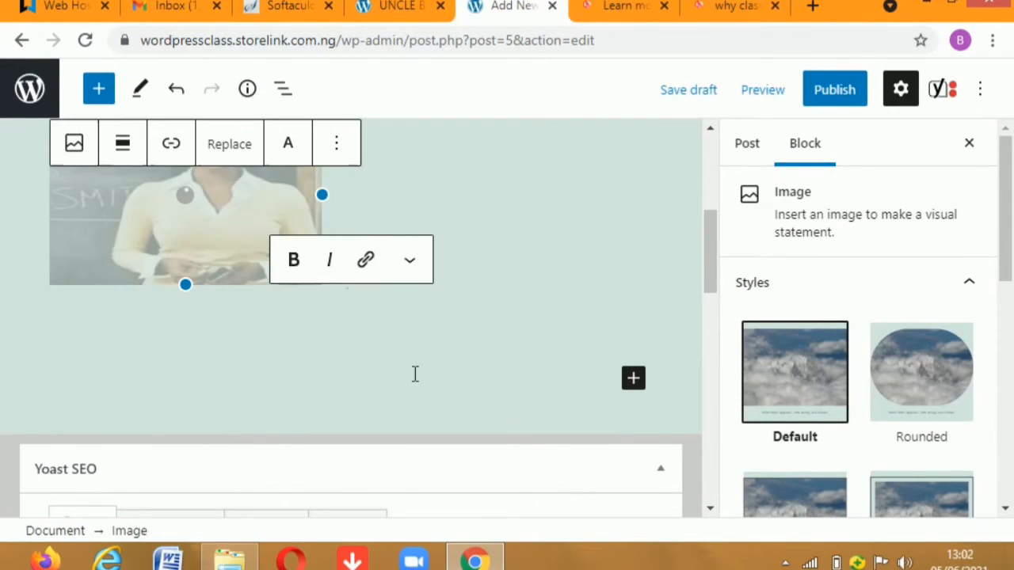
scroll(303, 381, up, 3)
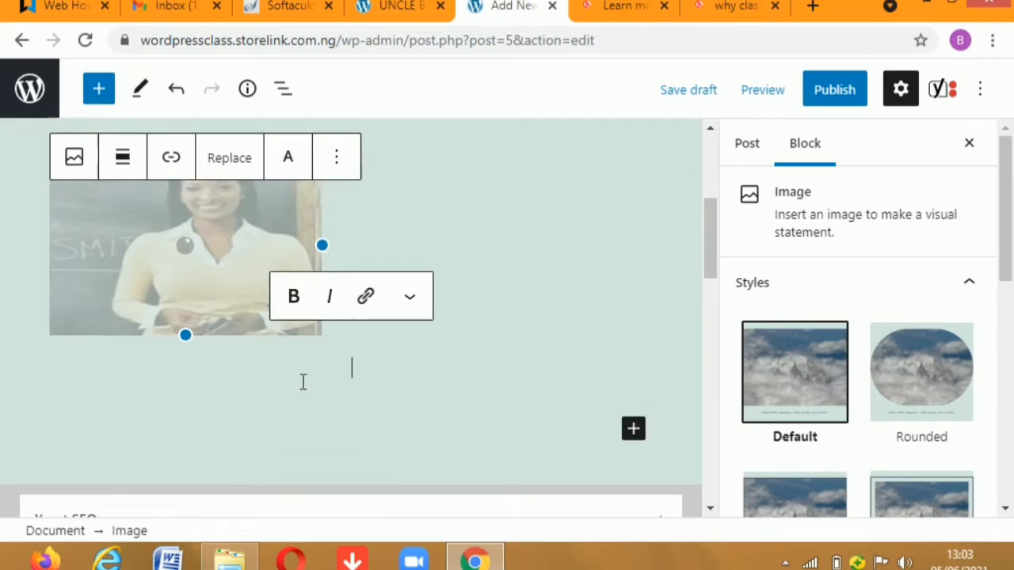
scroll(477, 389, up, 2)
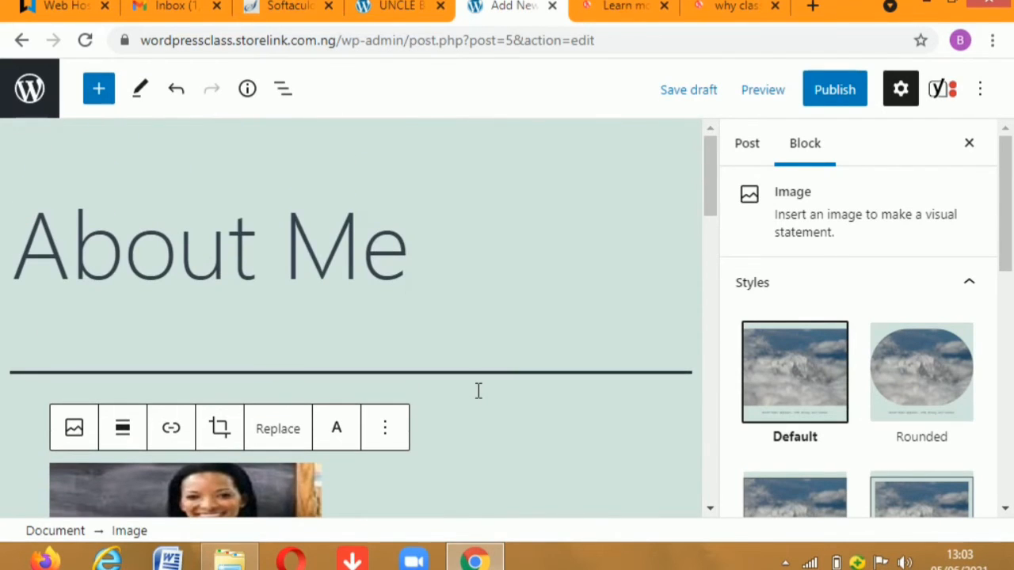
scroll(494, 423, down, 3)
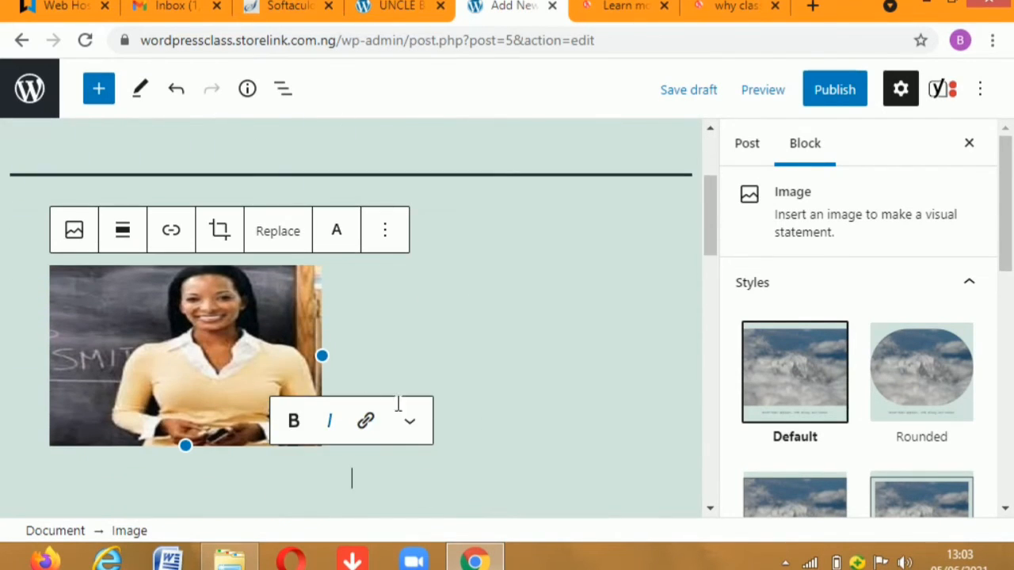
Add a Paragraph block below the image and write "My name is" followed by the author's full name and a period
scroll(523, 418, down, 4)
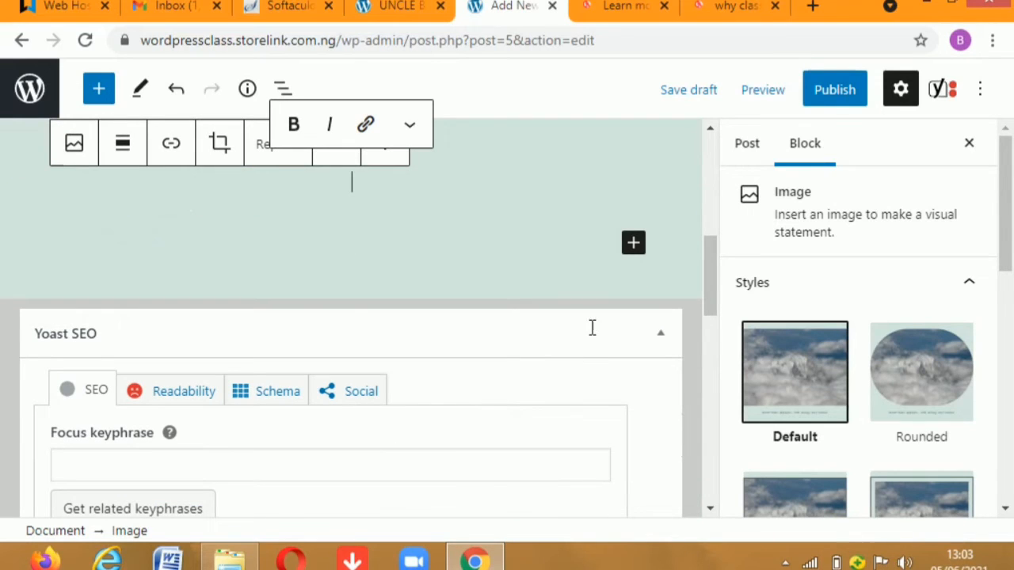
scroll(616, 301, down, 1)
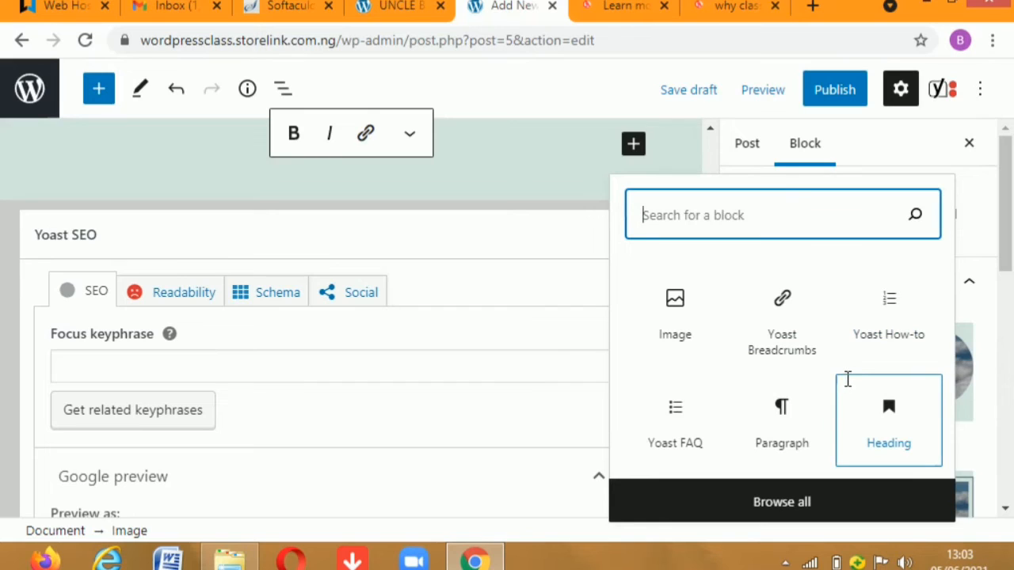
click(780, 416)
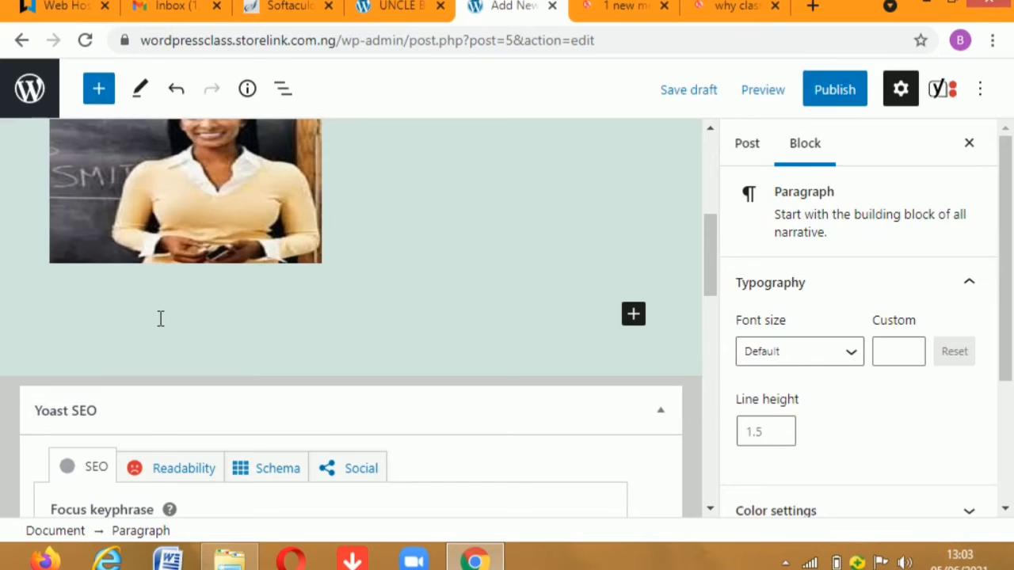
text(My na)
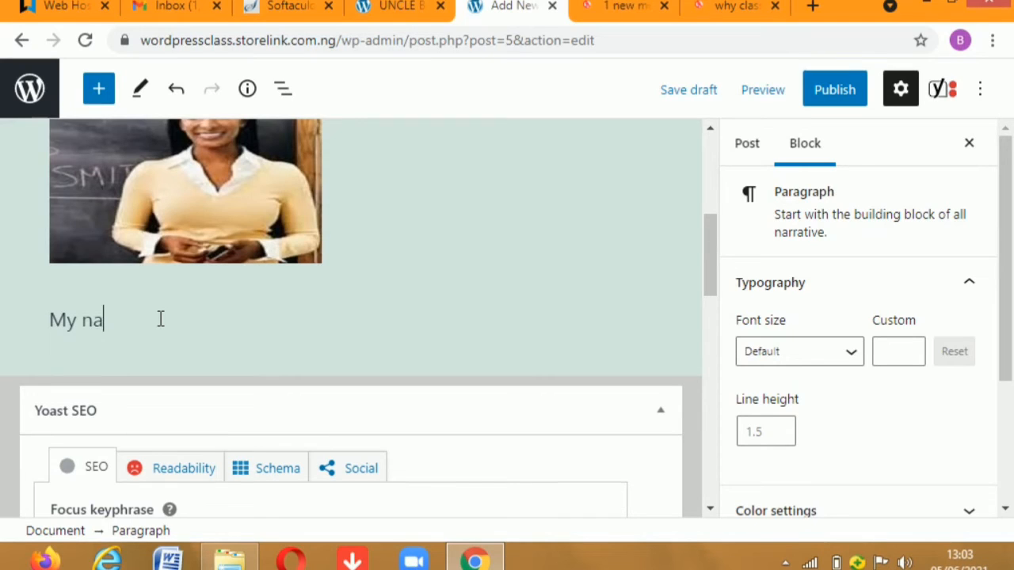
text(me is )
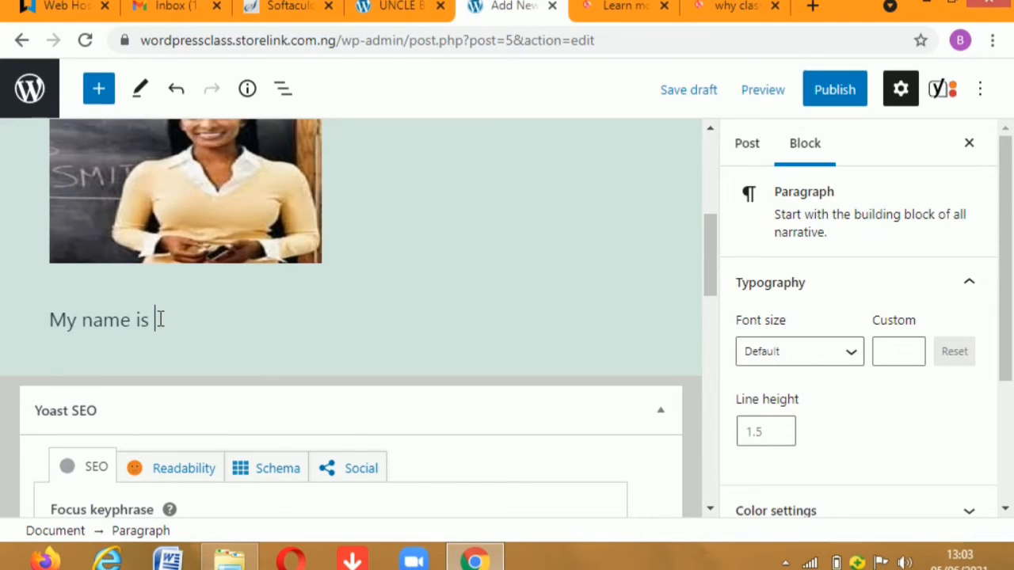
text(Bolaji James .)
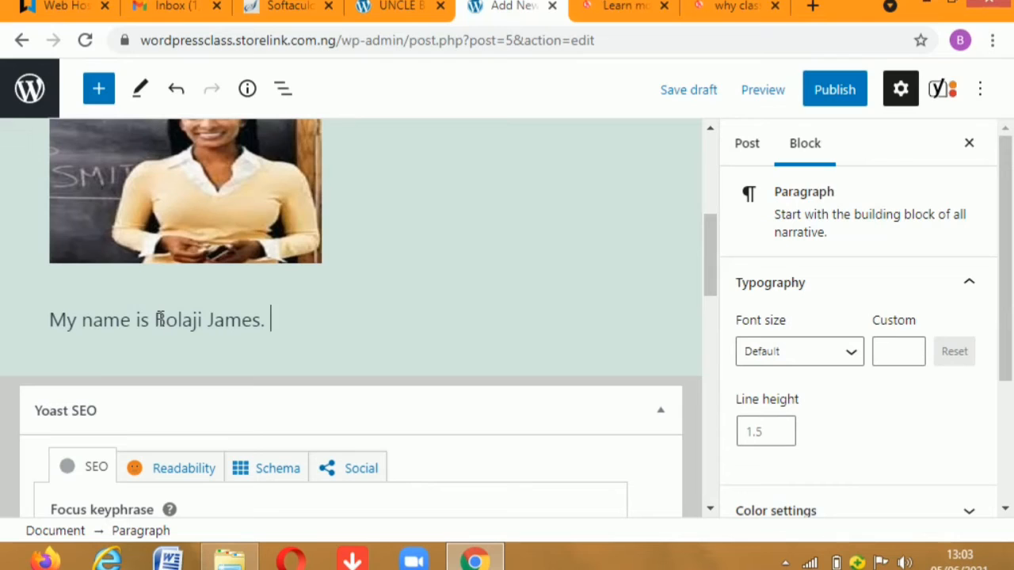
Add a second paragraph reading "i am a website designer, a teacher and a content creator."
key(Return)
text(i )
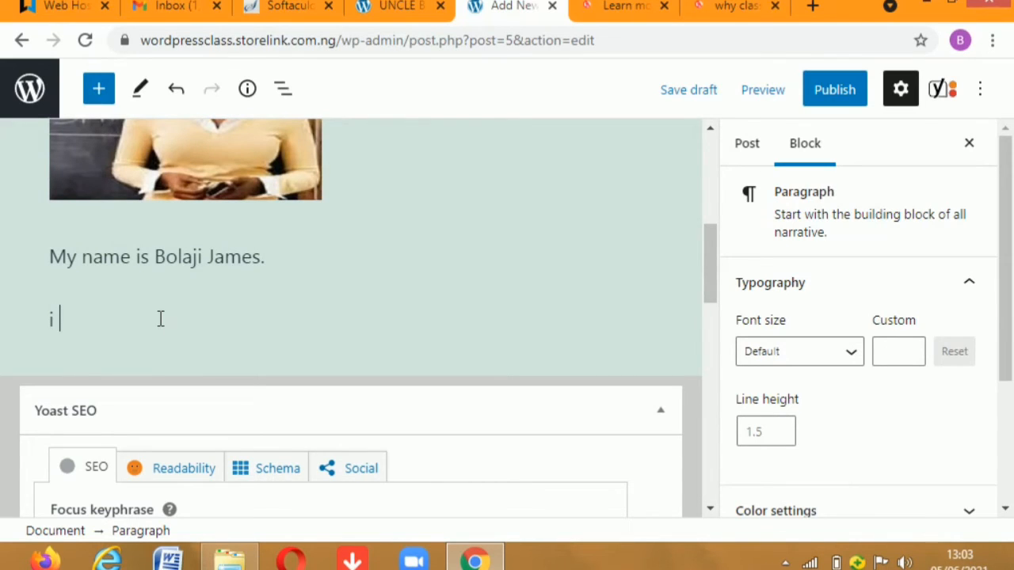
text(am a)
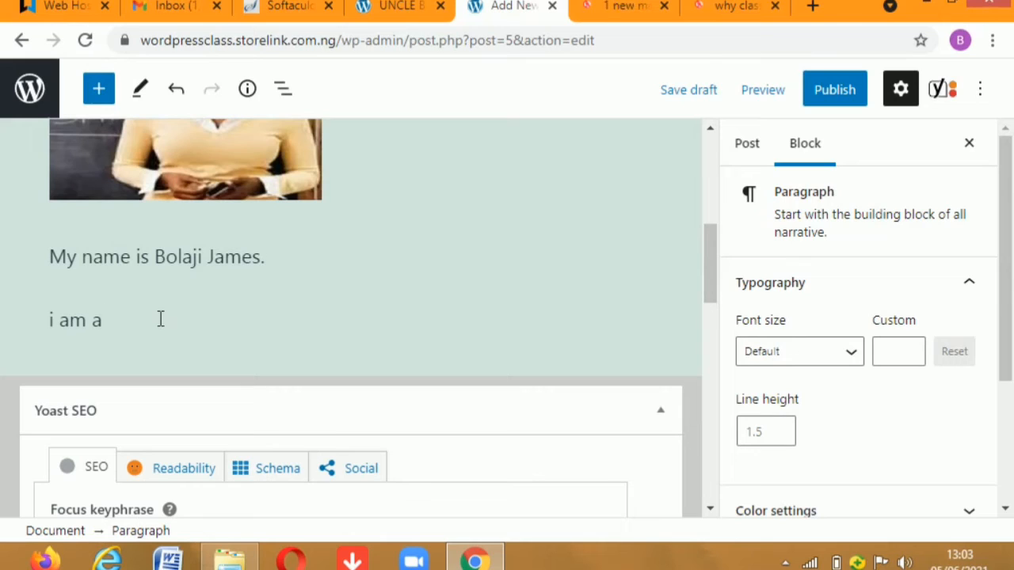
text( website designer)
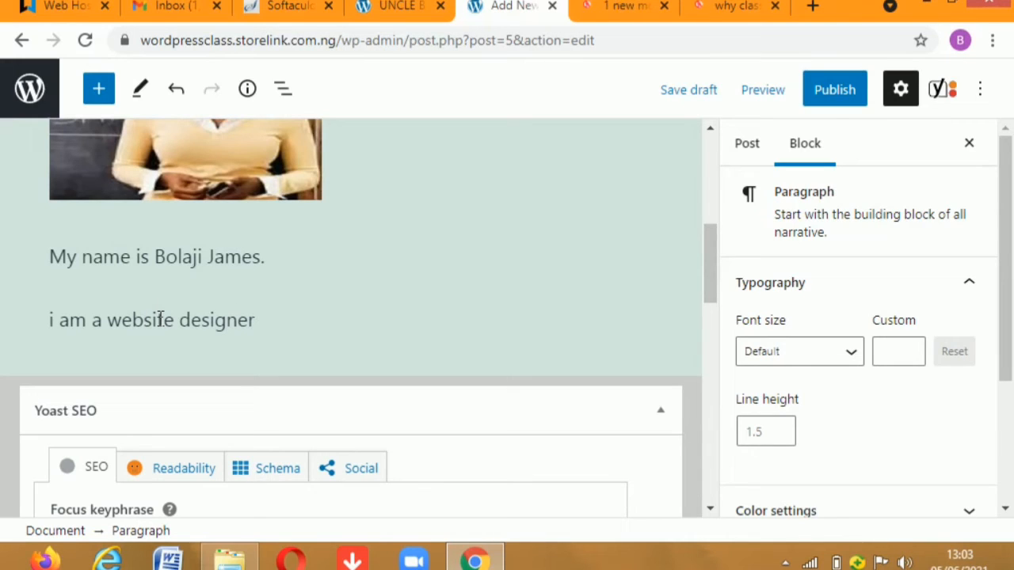
text(, a teacher)
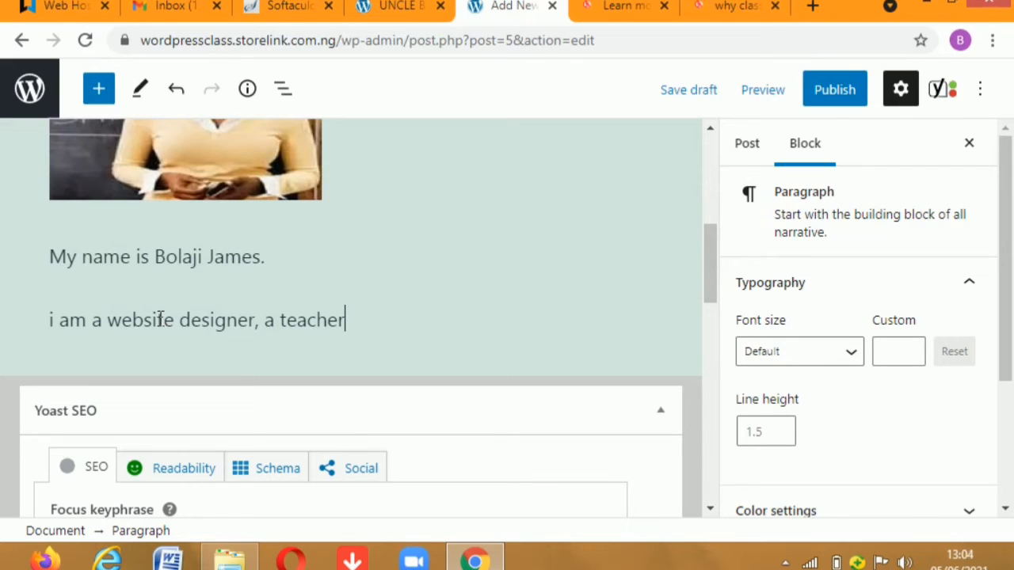
text( and a content creat)
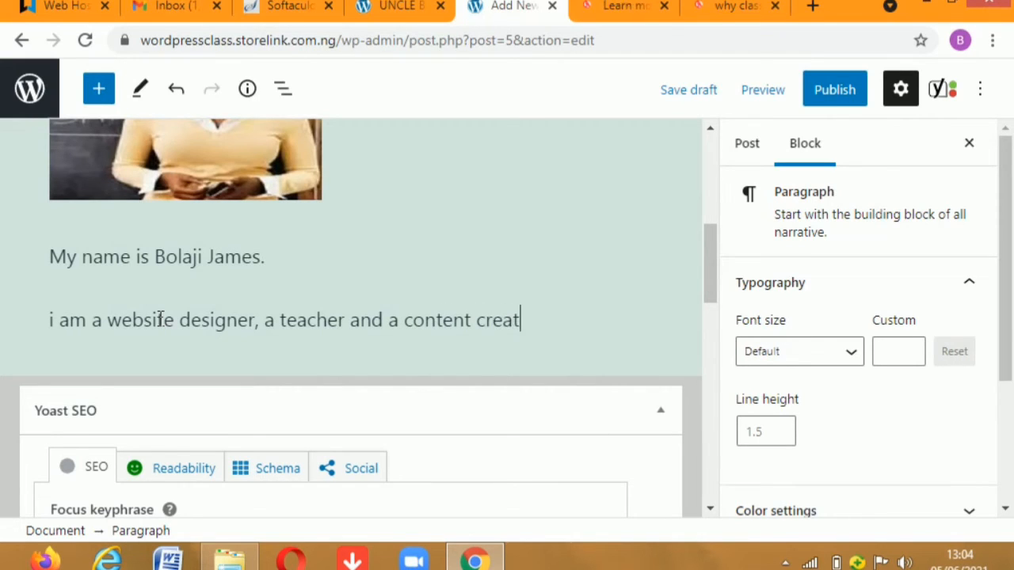
text(or.)
Add a third paragraph beginning "I created this course to teach you how to create your personal website"
key(Return)
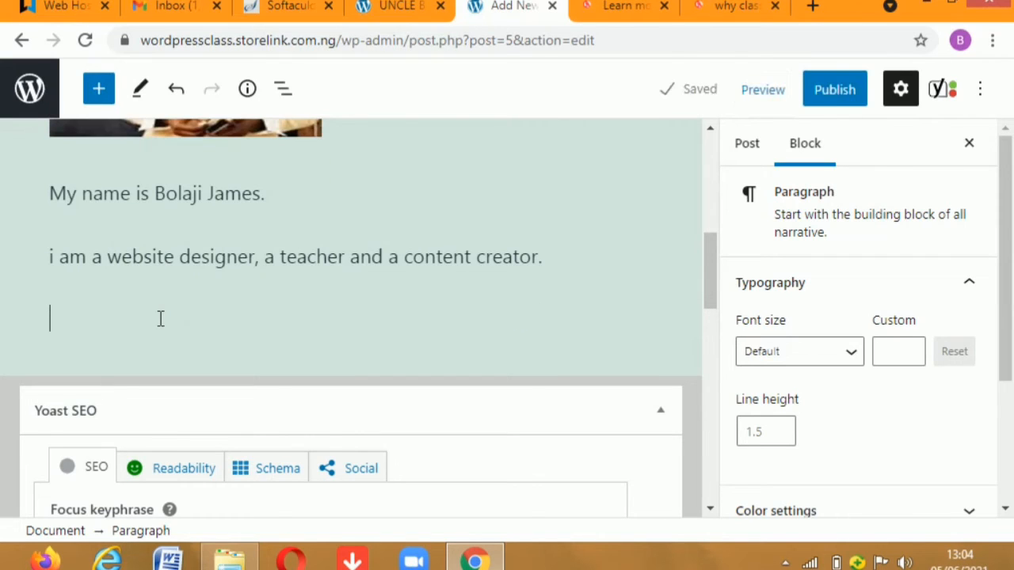
text(I )
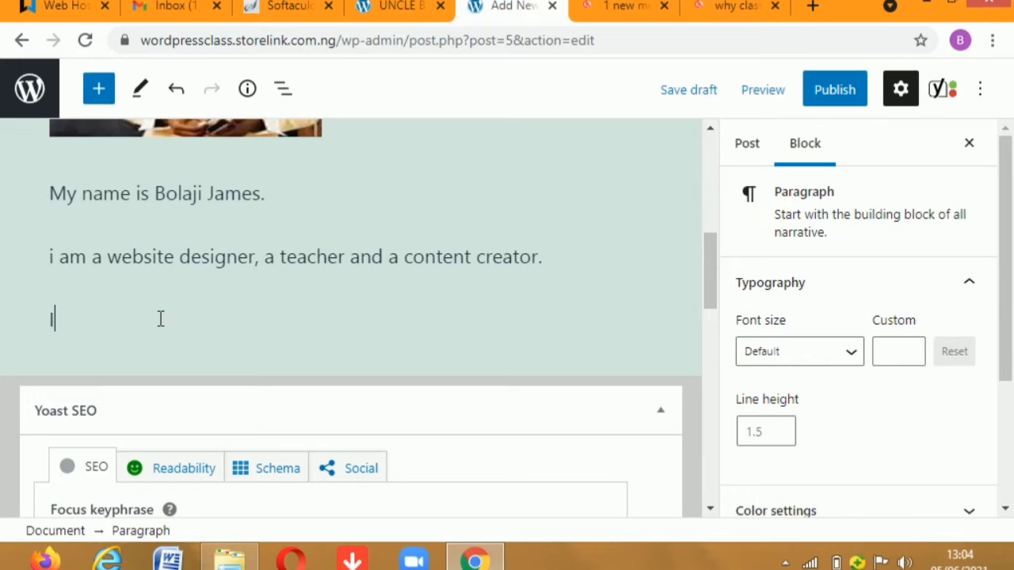
text(created this fr)
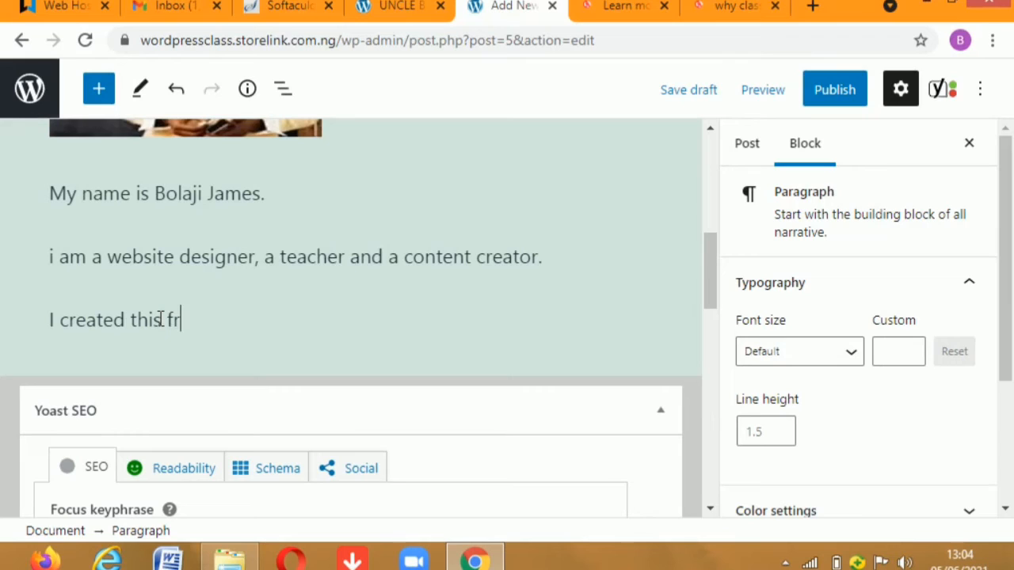
key(BackSpace)
text(course to tee)
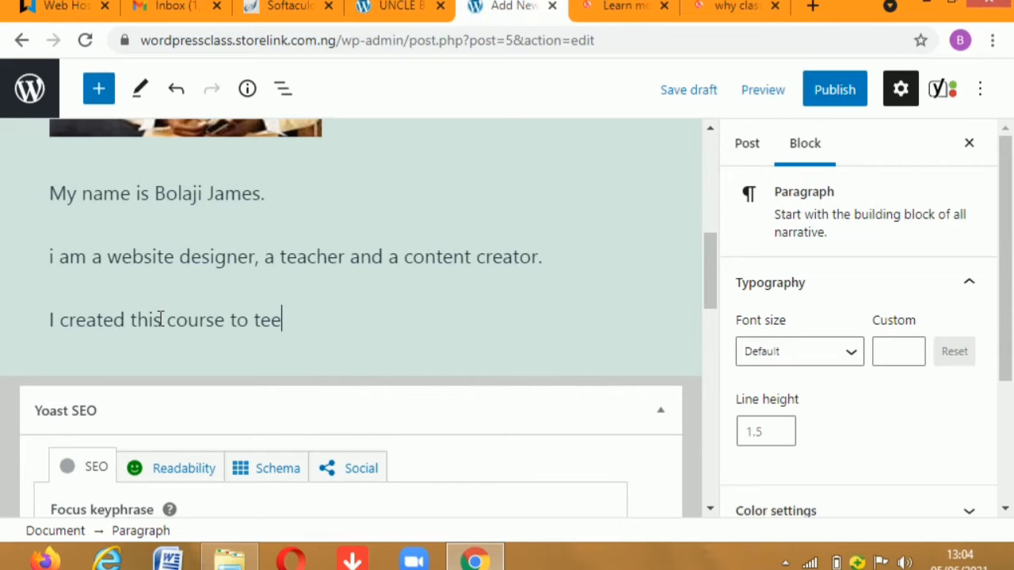
key(BackSpace)
text(ach y)
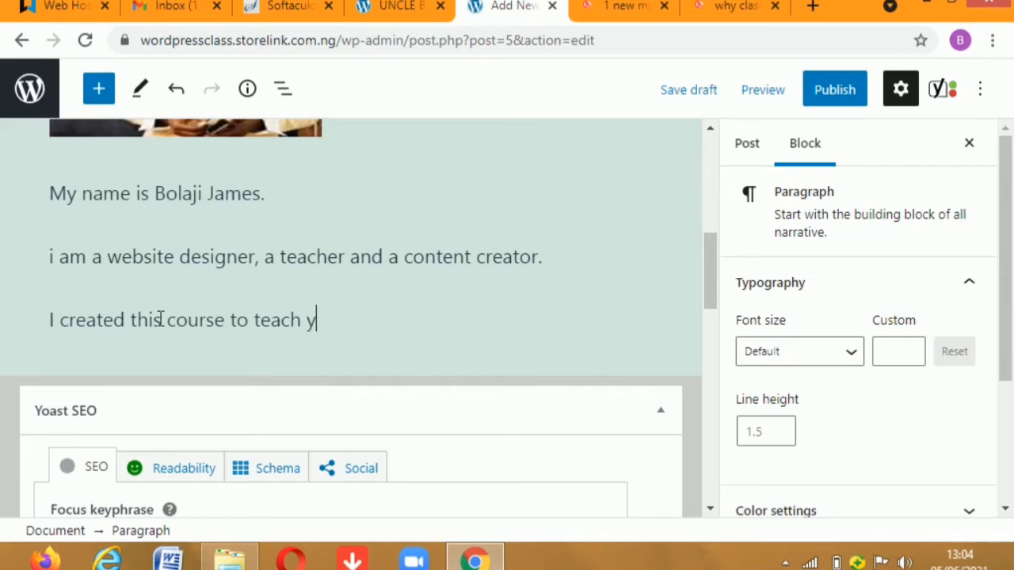
text(ou how to cr)
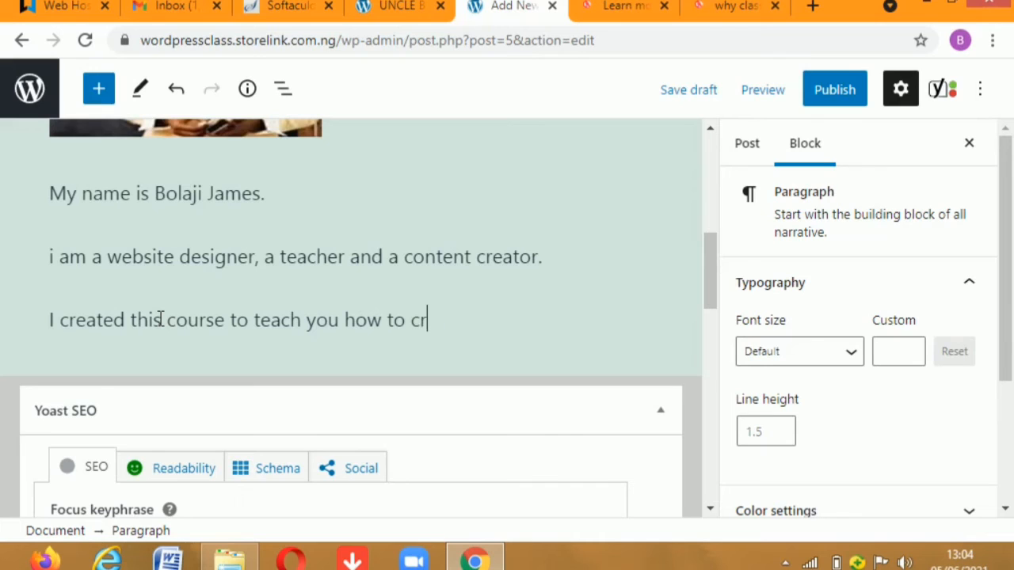
text(eate your )
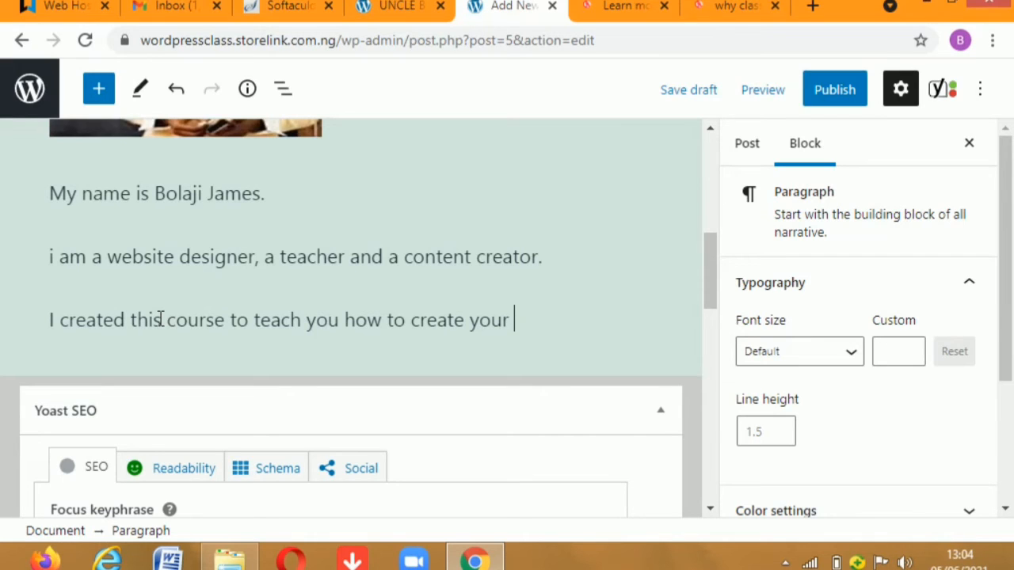
text(personal website )
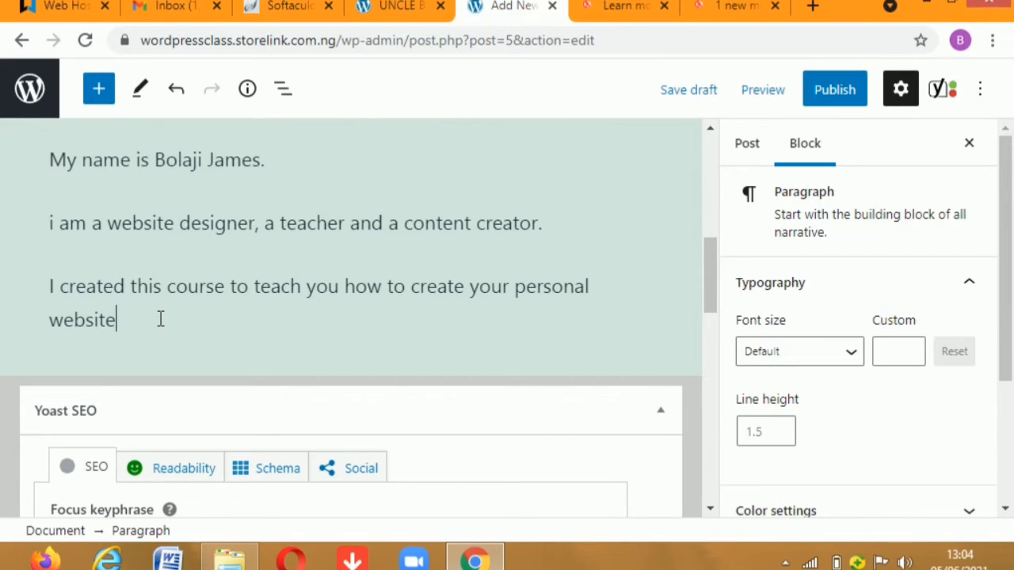
Continue the third paragraph with "or become a professional website designer and"
text(or )
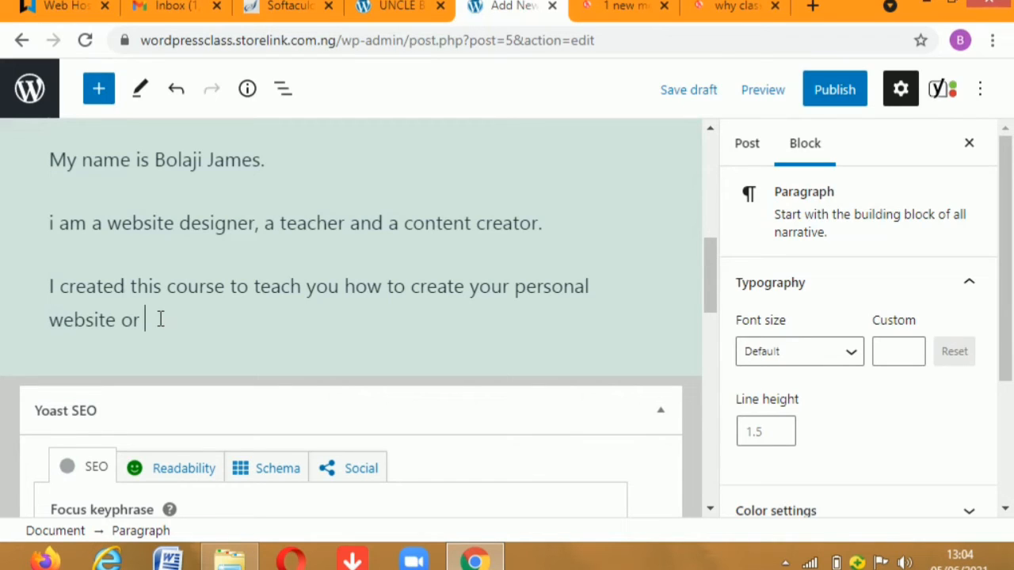
text(become a pr)
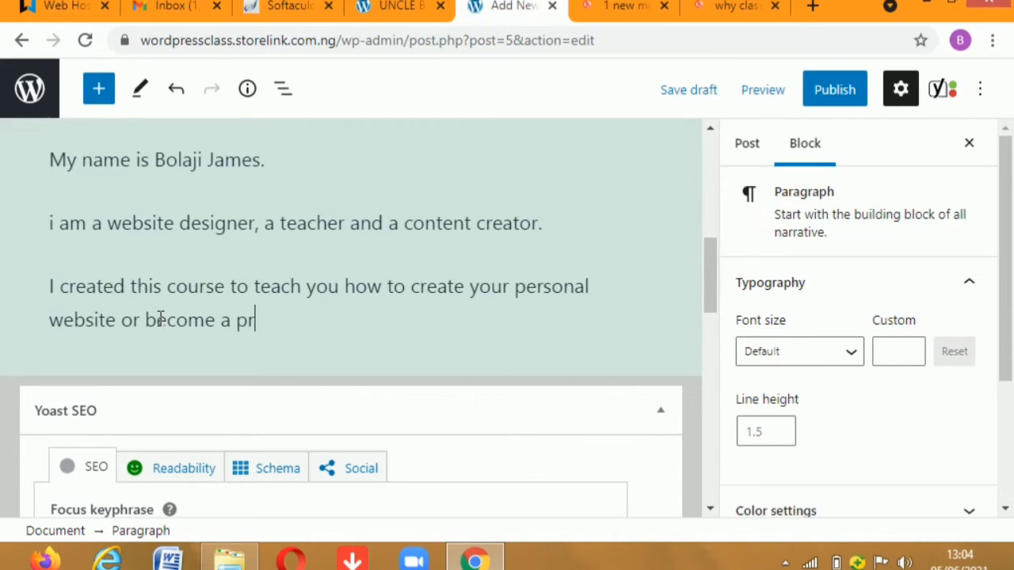
text(ofessional)
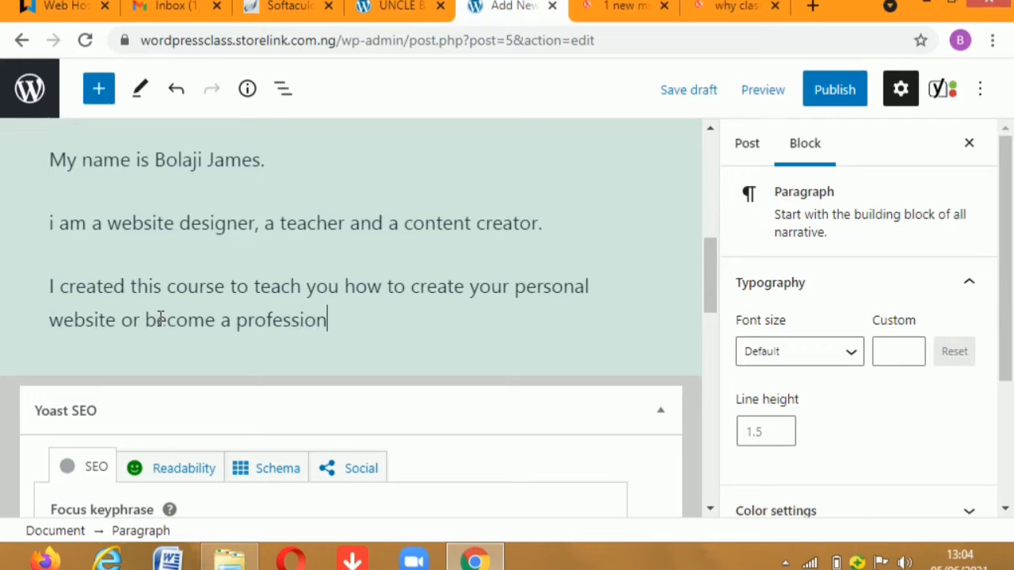
text(web)
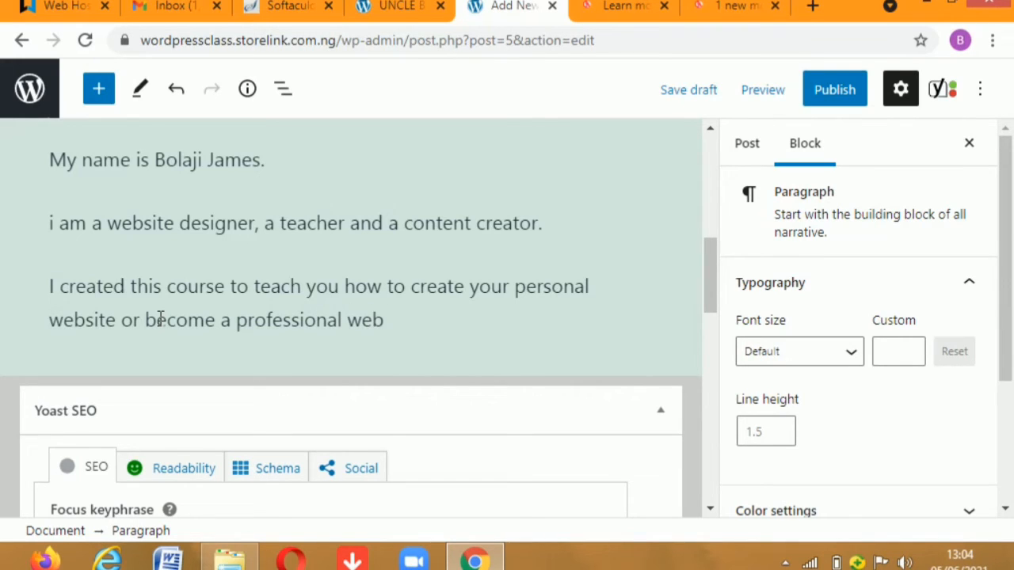
text(site desig)
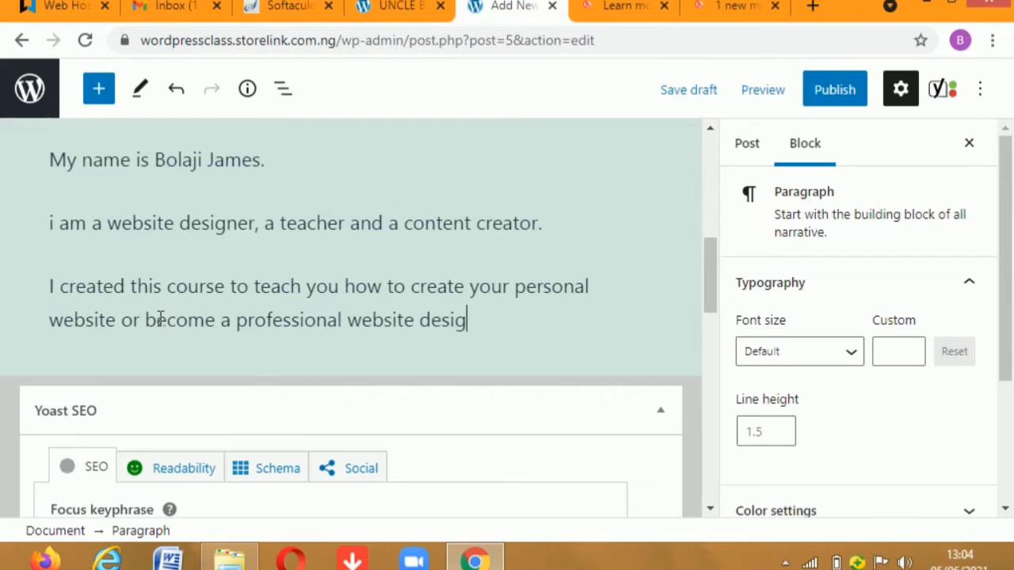
text(ner and )
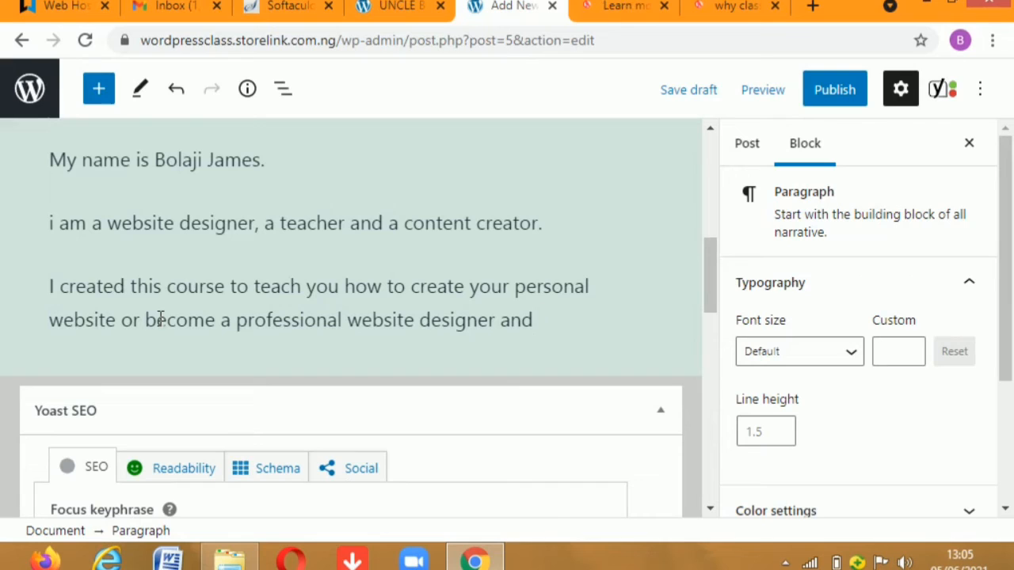
Finish the third paragraph with "make more money by creating website for people."
text(make more )
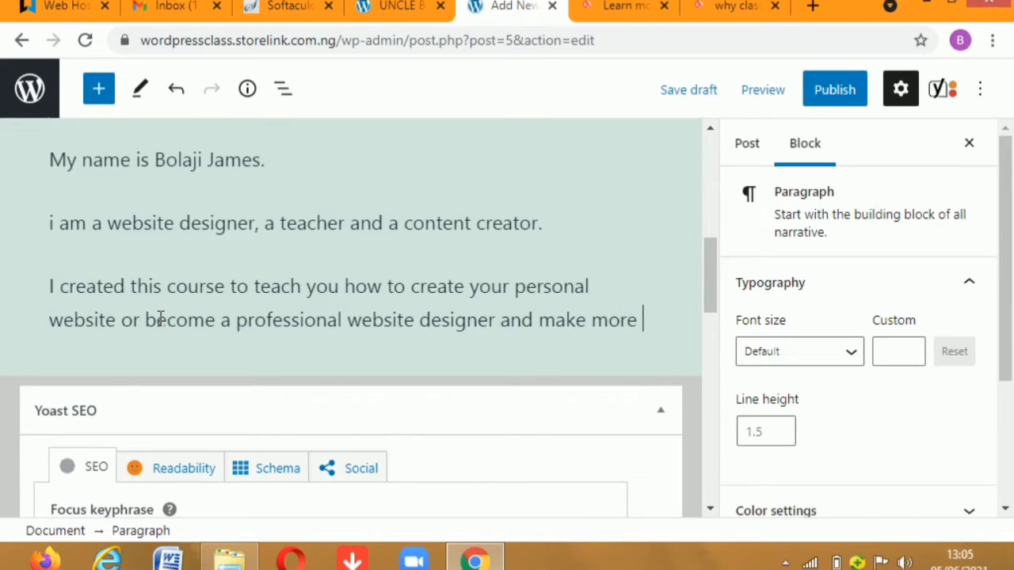
text(money )
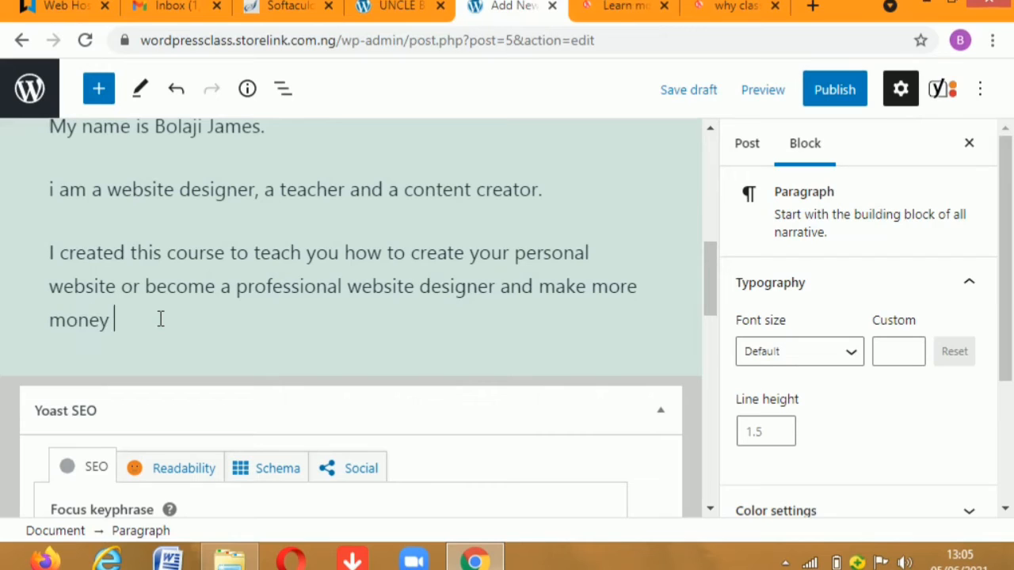
text(by creating website )
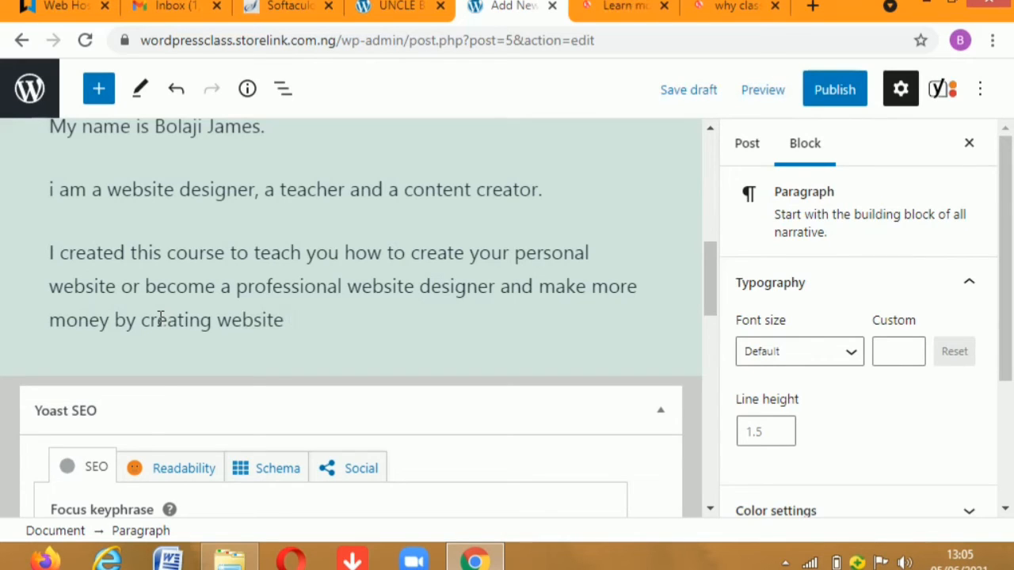
text(for people)
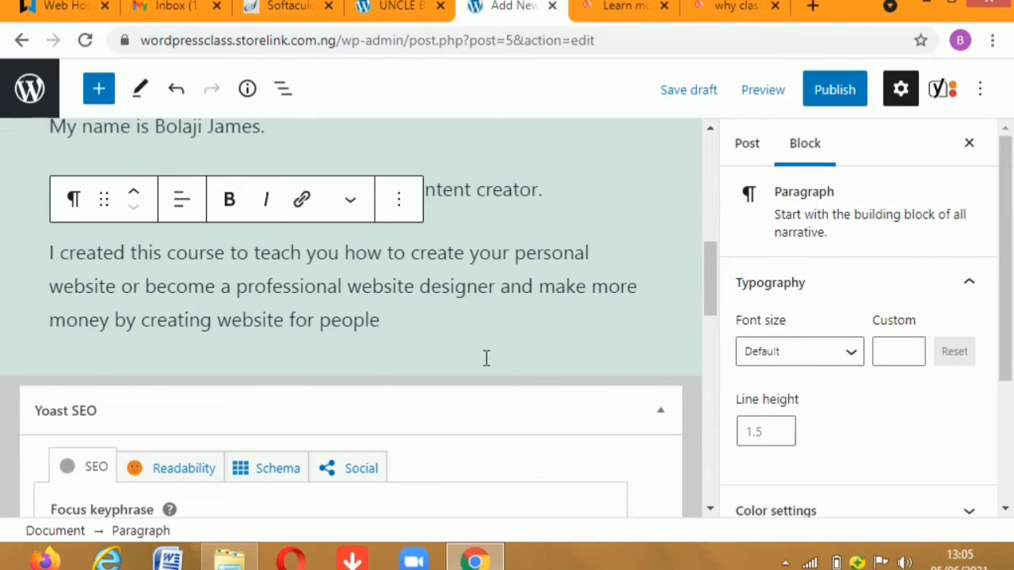
scroll(488, 361, down, 2)
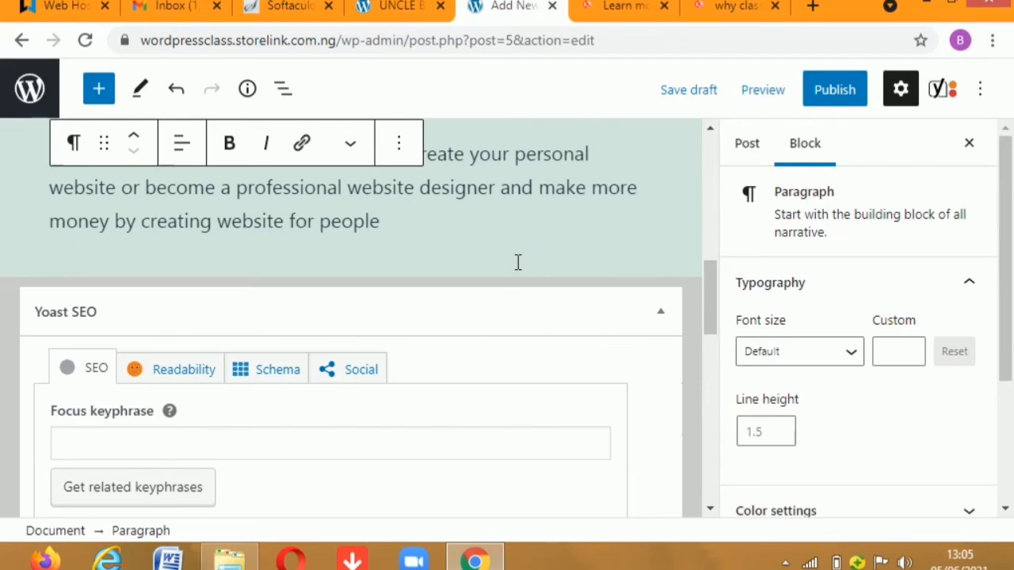
text(.)
Browse the full block library and insert a YouTube embed block beneath the third paragraph
key(Return)
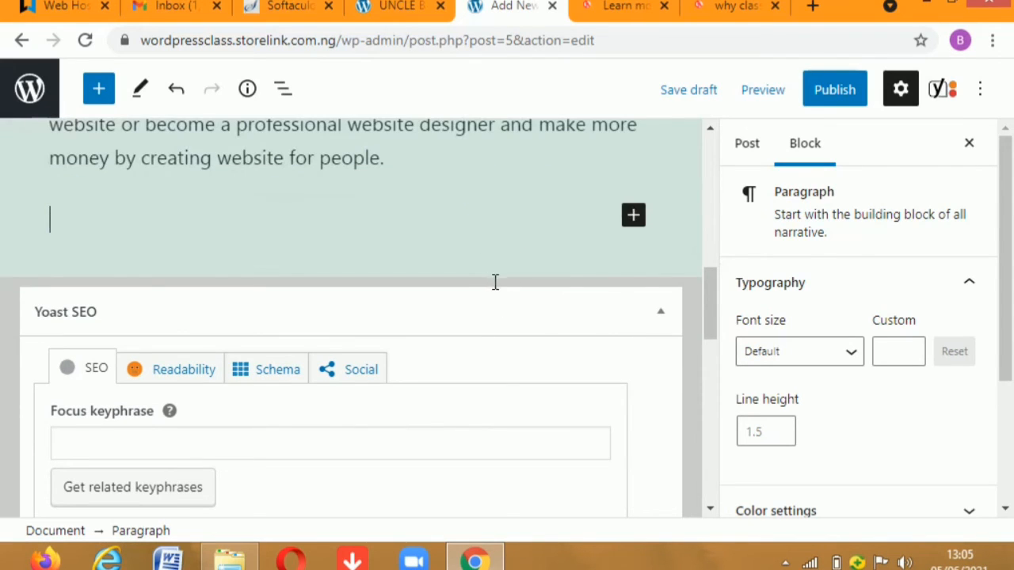
click(634, 216)
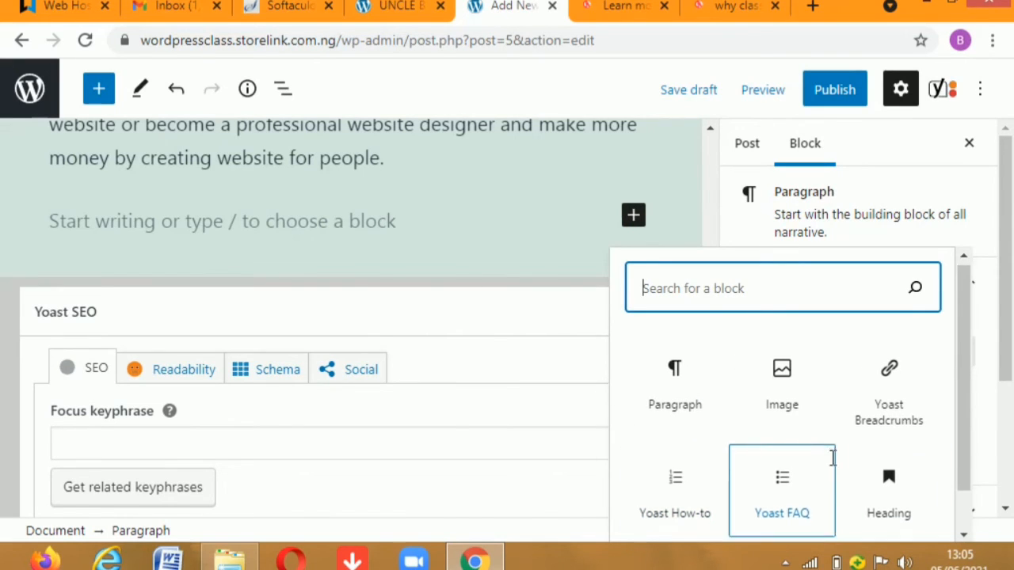
scroll(824, 457, down, 1)
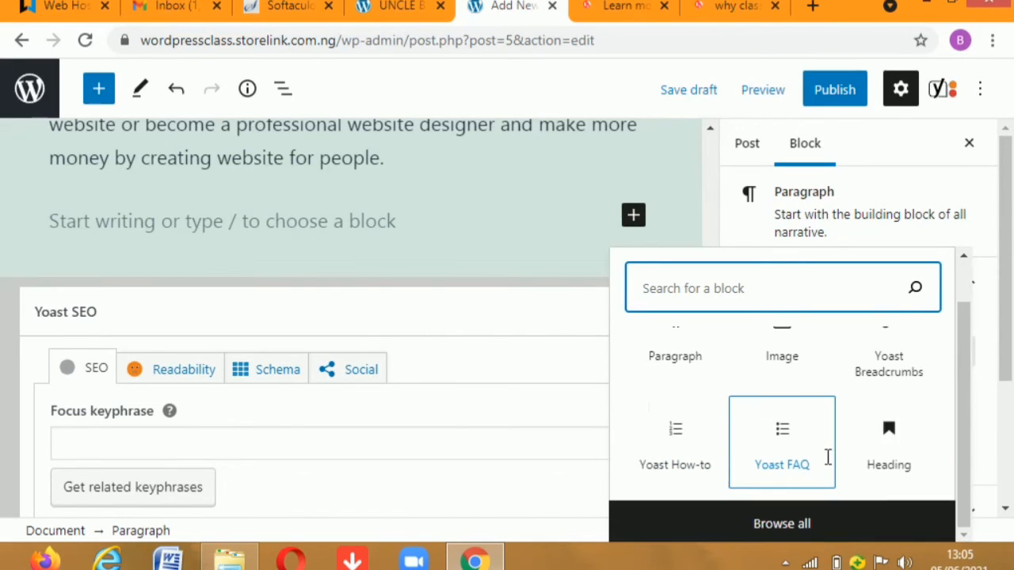
click(781, 521)
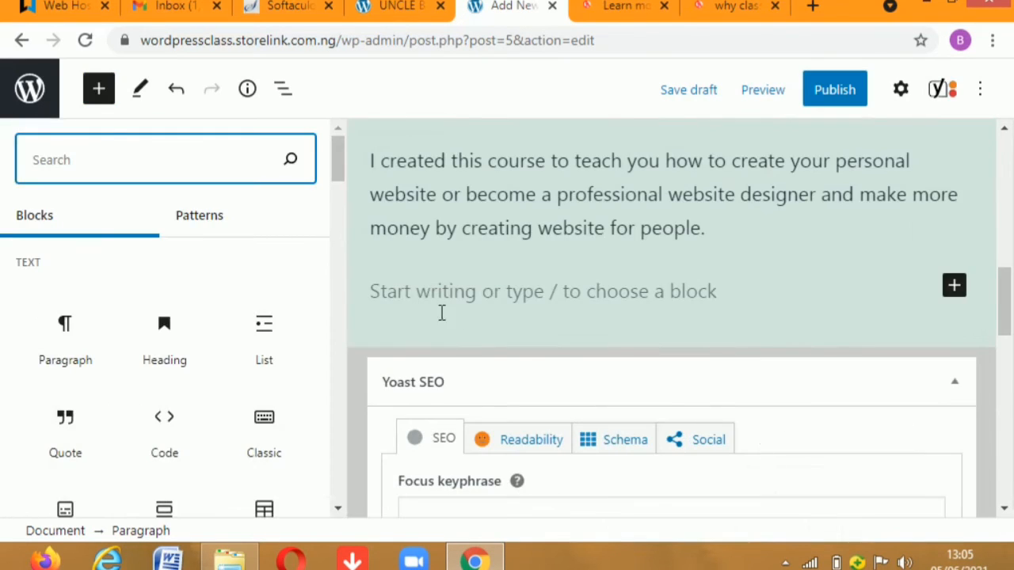
scroll(179, 372, down, 3)
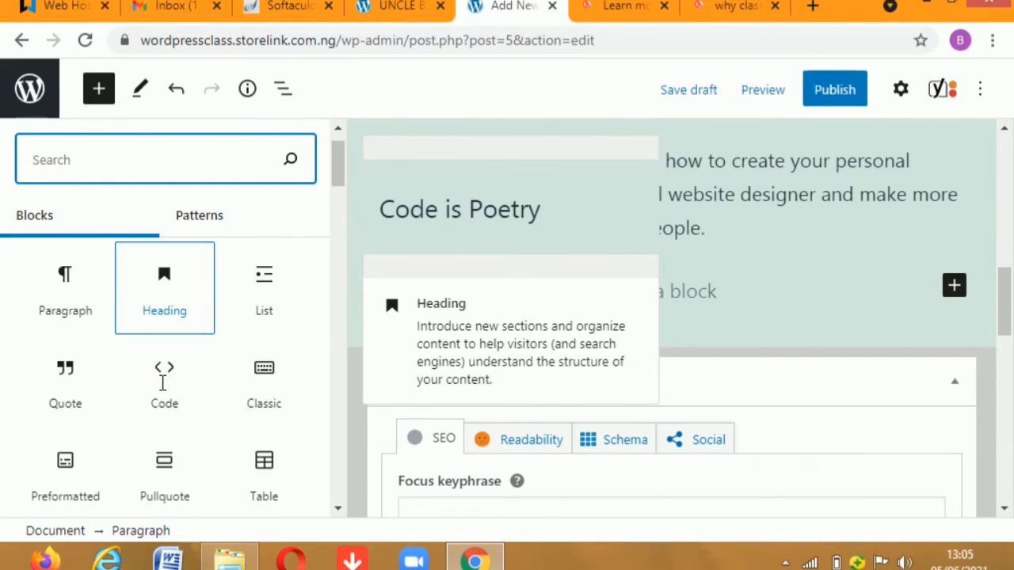
scroll(169, 374, down, 2)
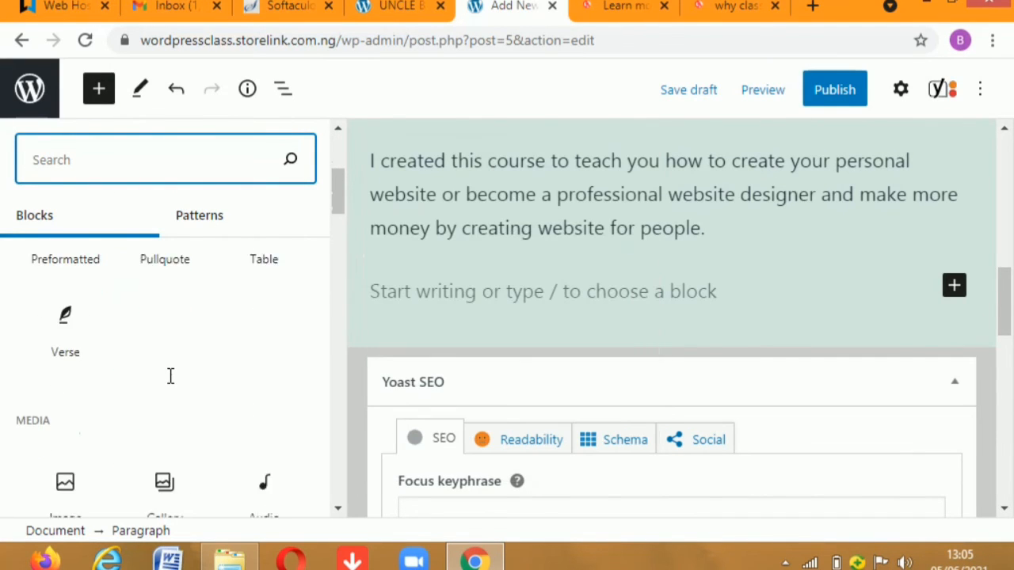
scroll(166, 377, down, 1)
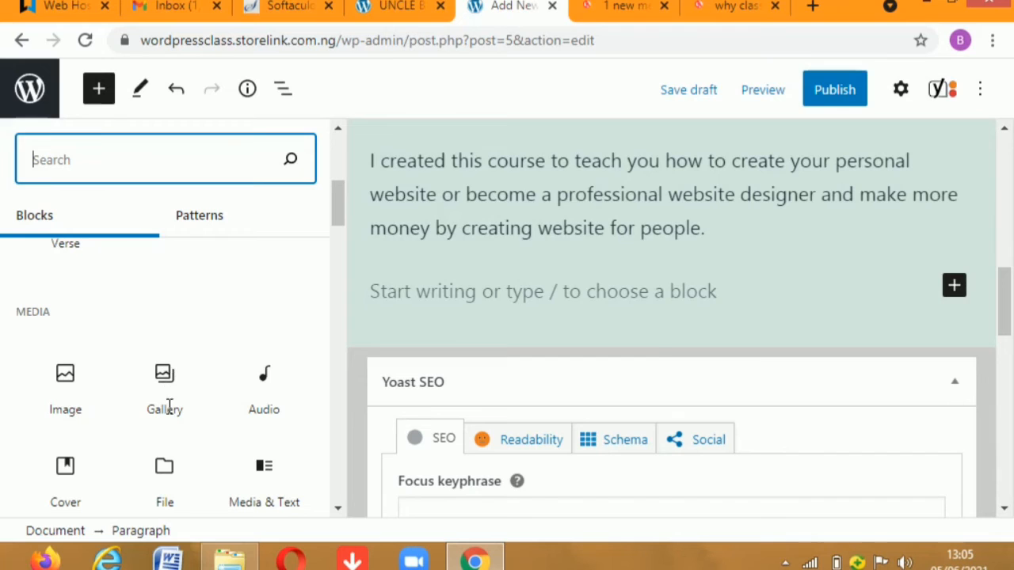
scroll(138, 430, down, 2)
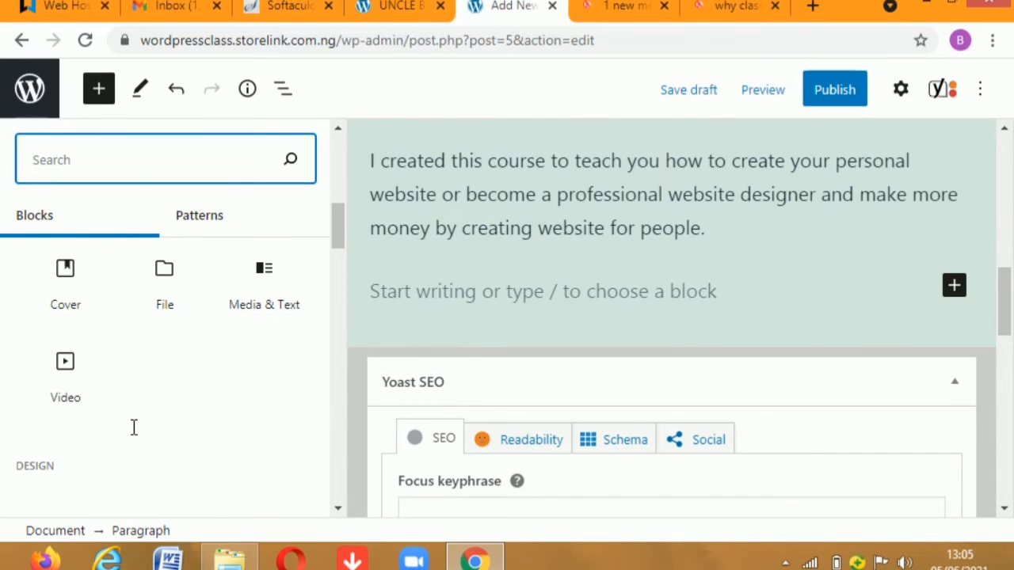
mouse_move(75, 398)
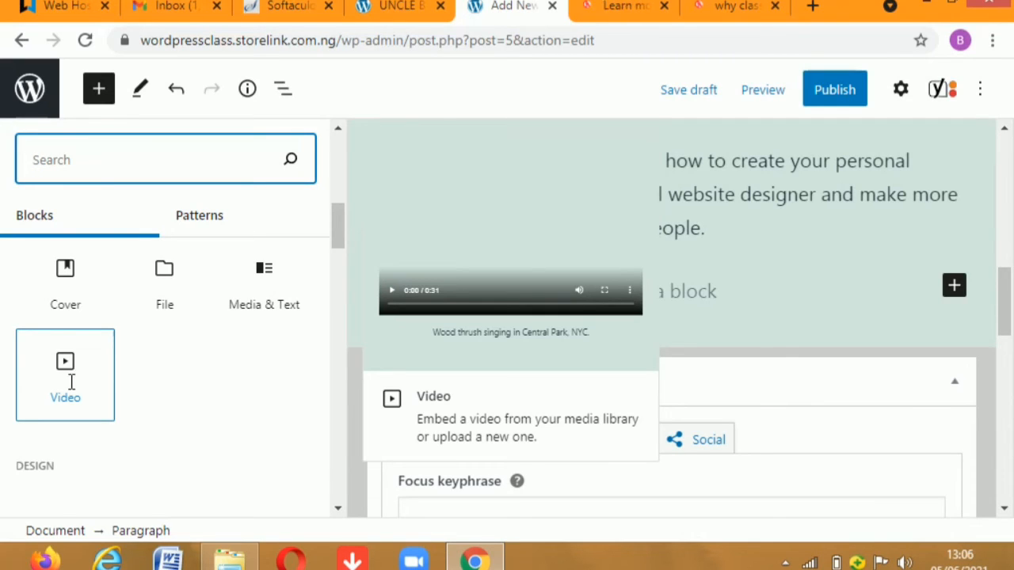
scroll(69, 378, down, 3)
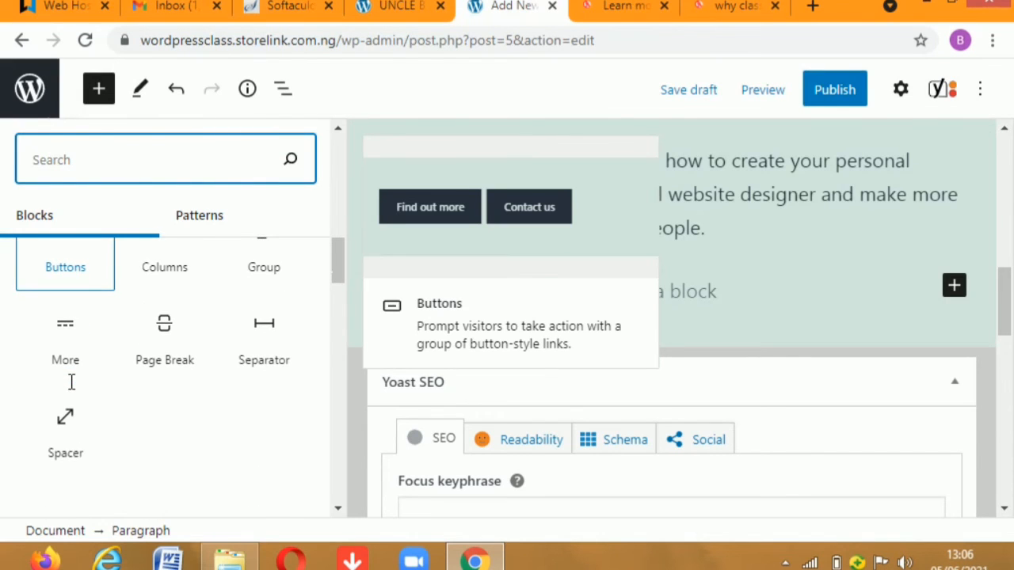
scroll(70, 383, down, 5)
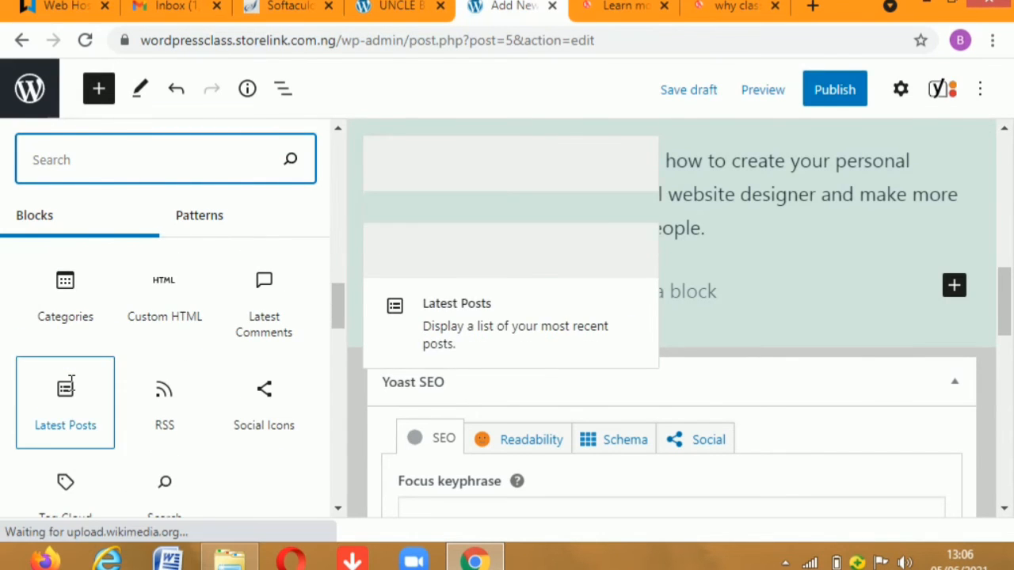
scroll(70, 381, down, 3)
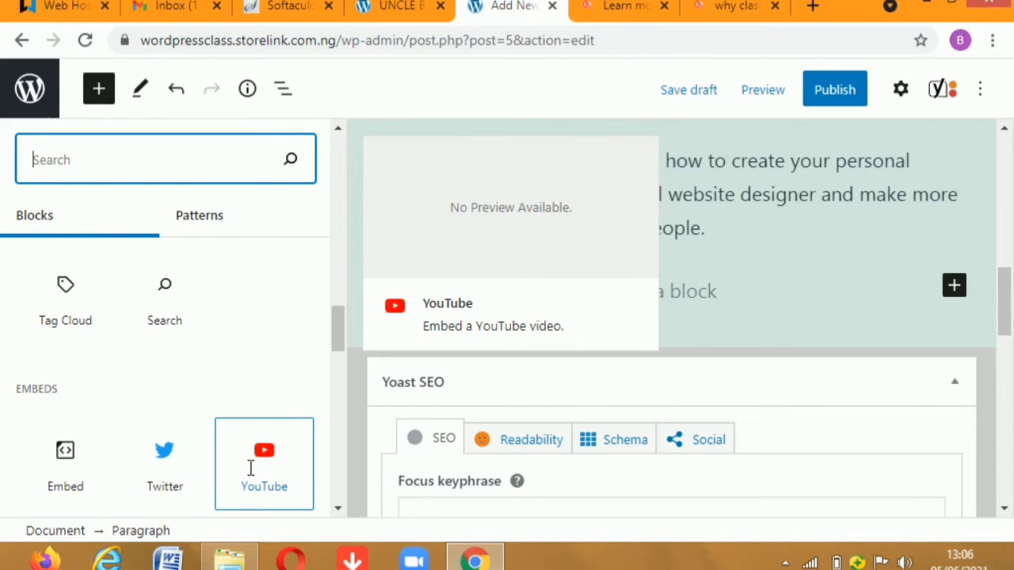
click(251, 468)
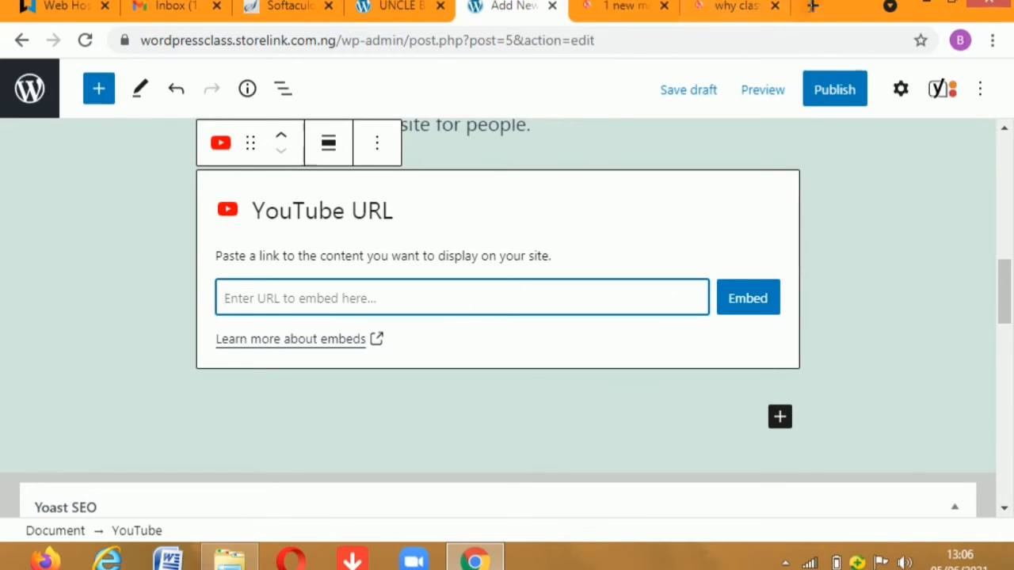
Open youtube.com in a new browser tab
click(812, 7)
click(521, 38)
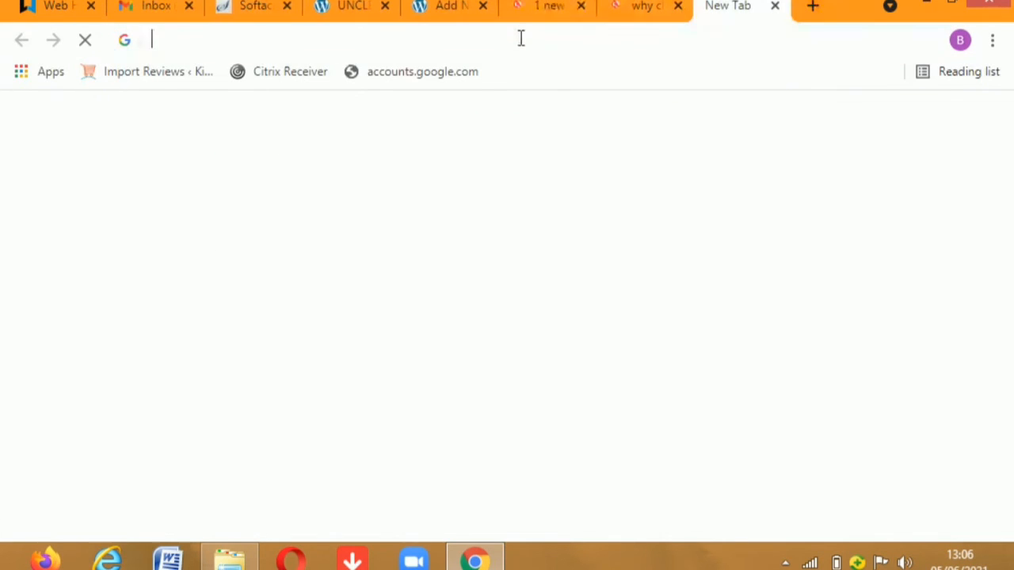
text(yout)
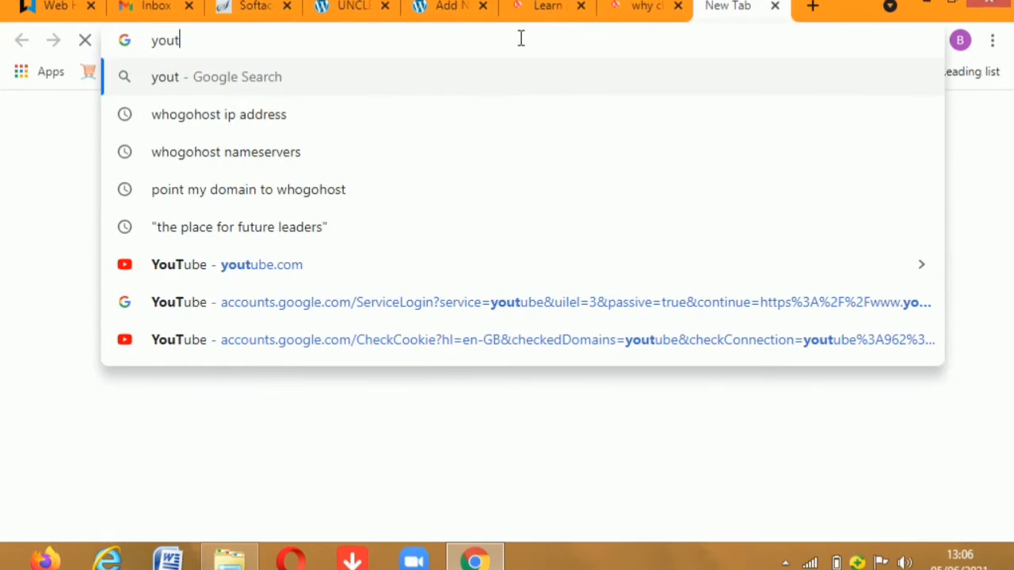
text(ube )
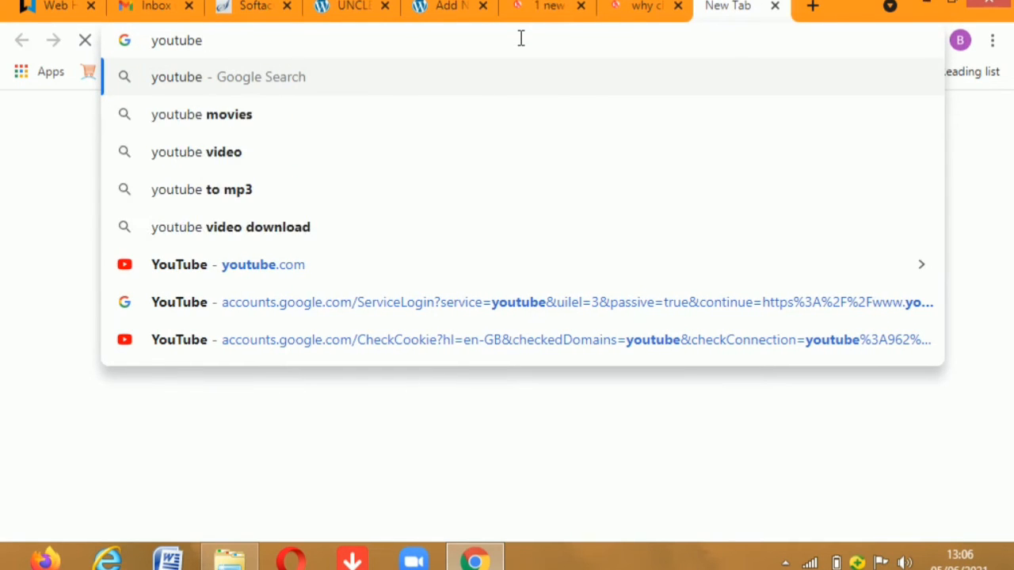
text(.com)
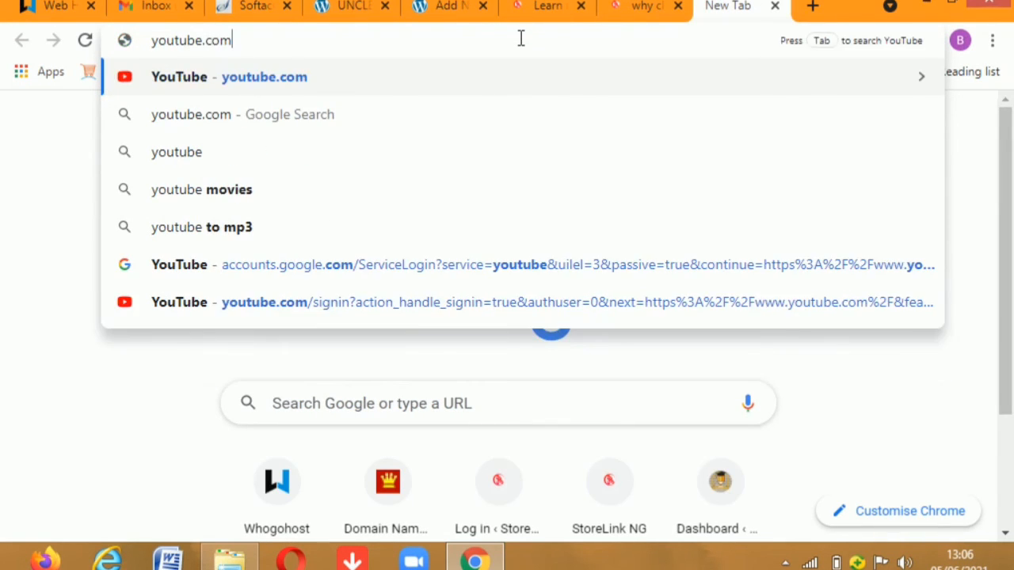
key(Return)
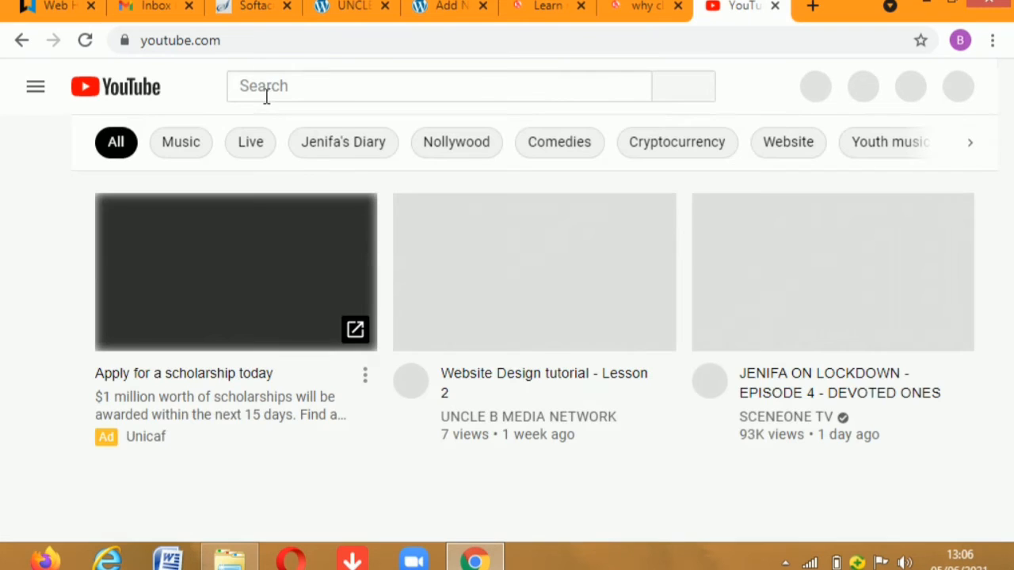
Search YouTube for "uncle b media network"
click(317, 89)
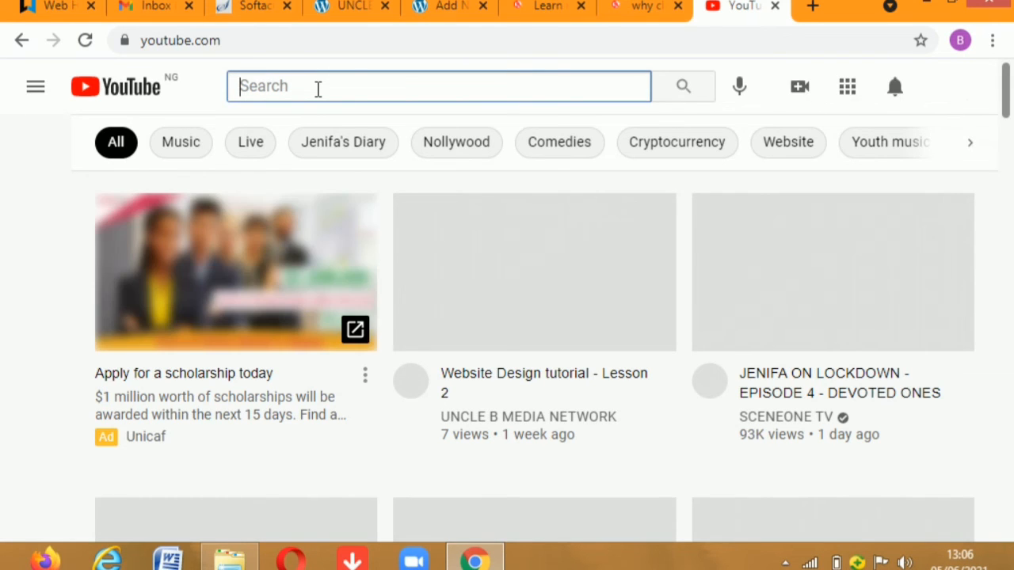
text(uncle)
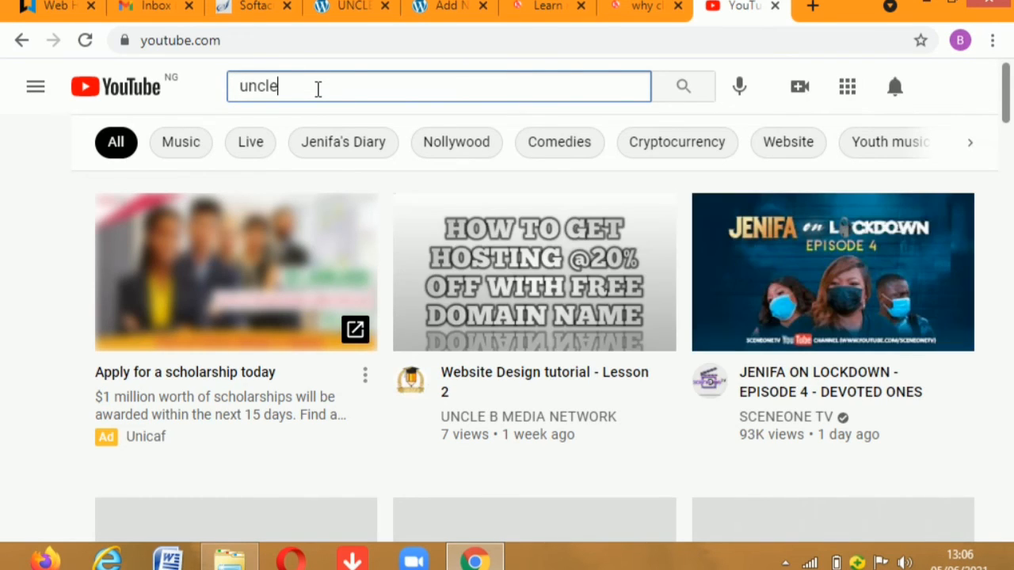
text( b m)
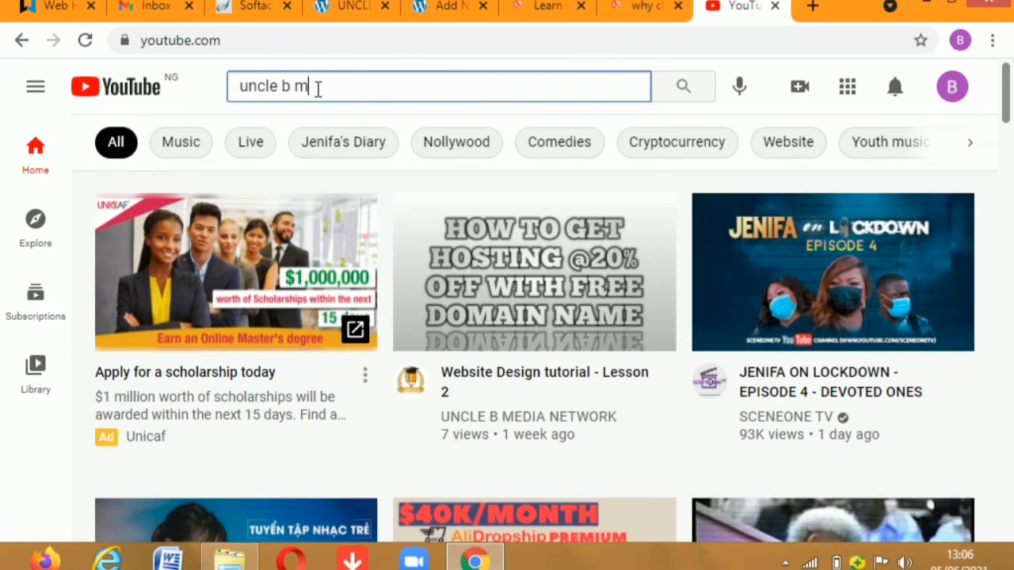
text(edia )
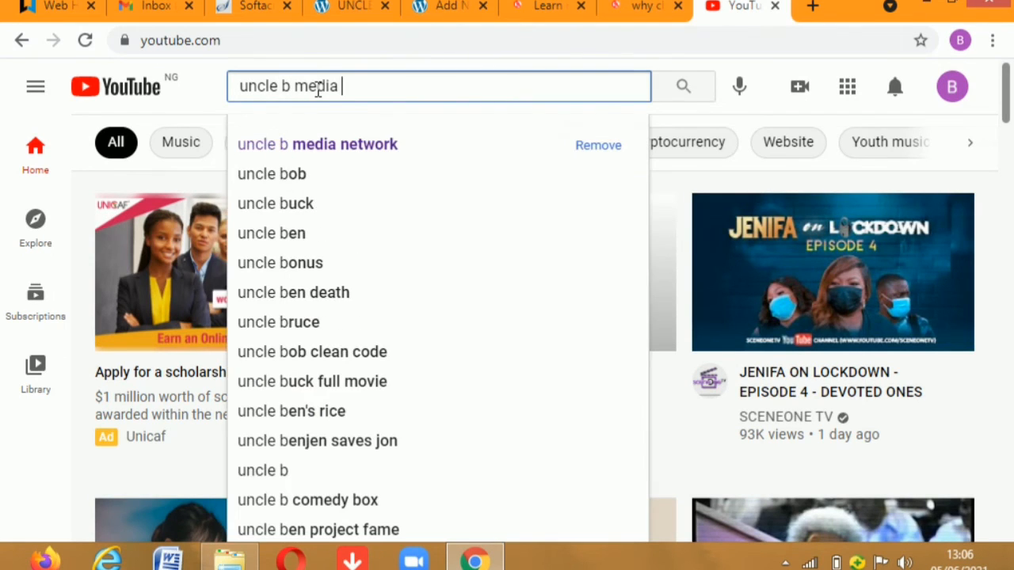
text(networ)
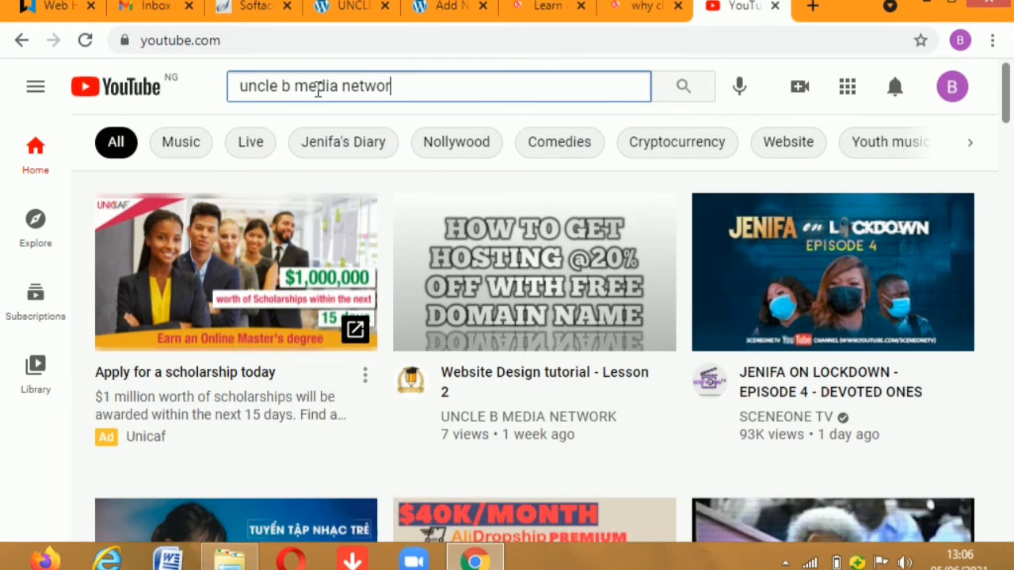
text(k)
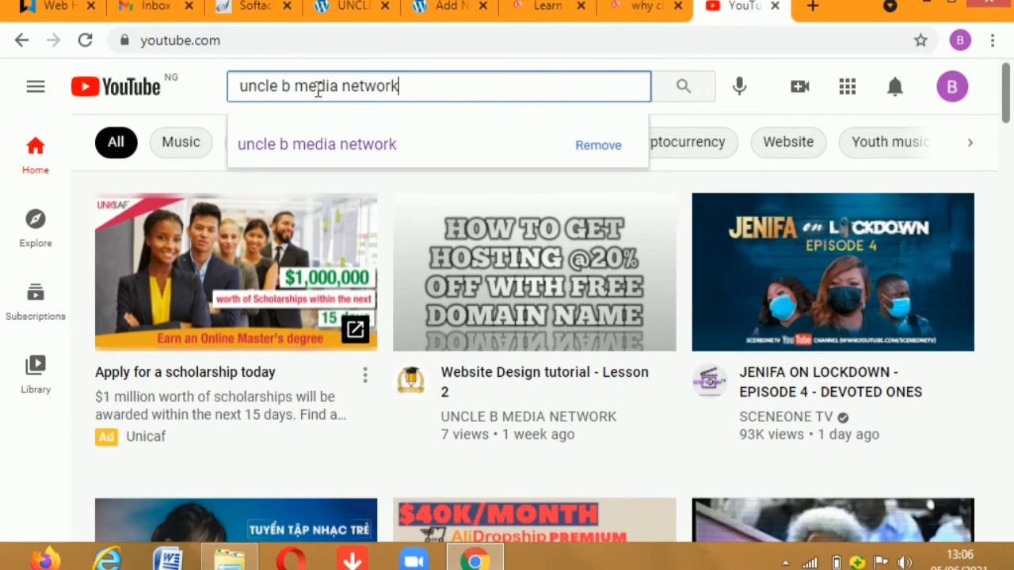
key(Return)
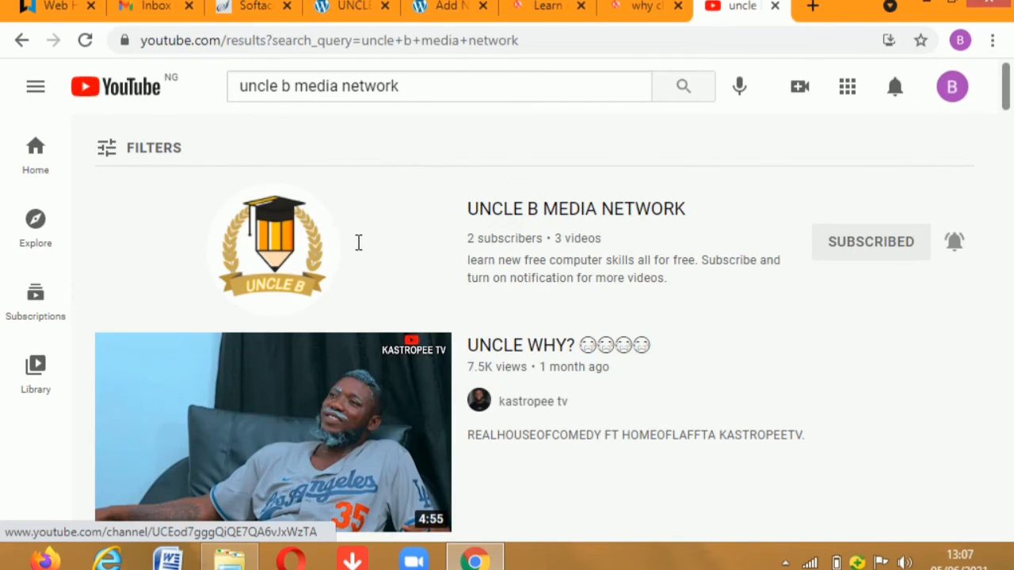
Go to the UNCLE B MEDIA NETWORK channel and open its "Website Design Tutorial - Lesson 1" video
click(531, 238)
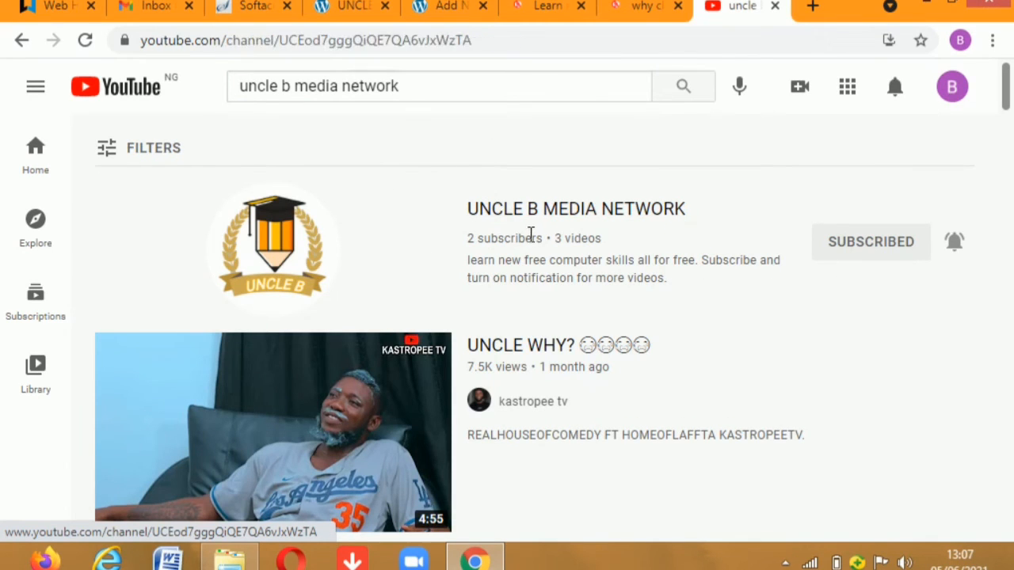
scroll(489, 257, down, 2)
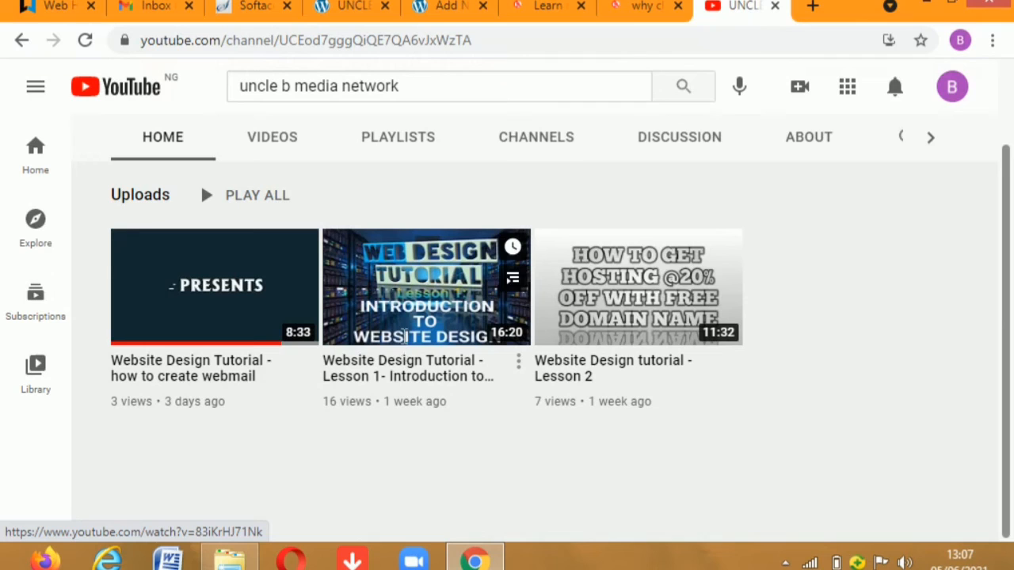
click(405, 323)
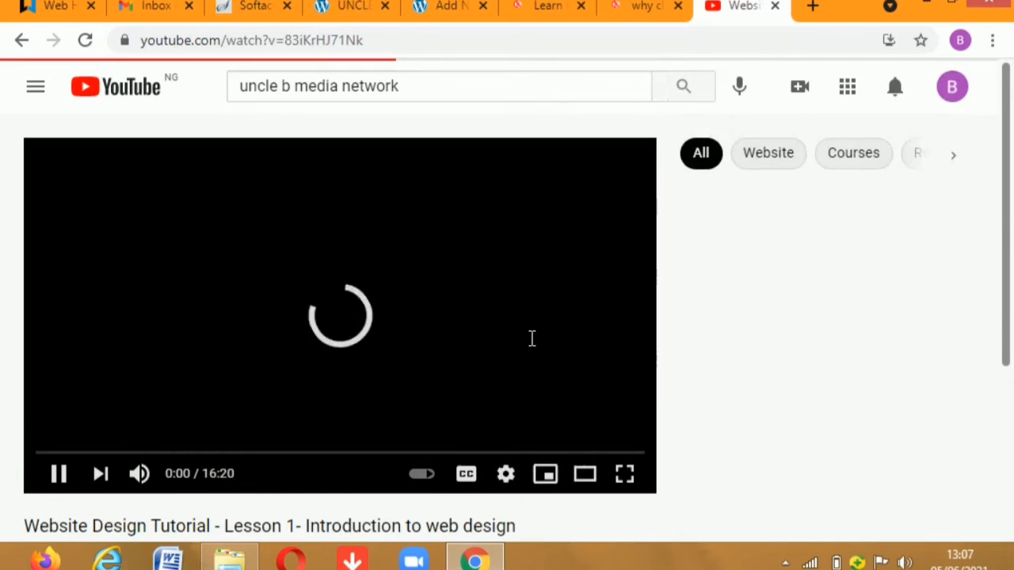
Open the video's sharing options and copy its short youtu.be link
scroll(507, 342, down, 5)
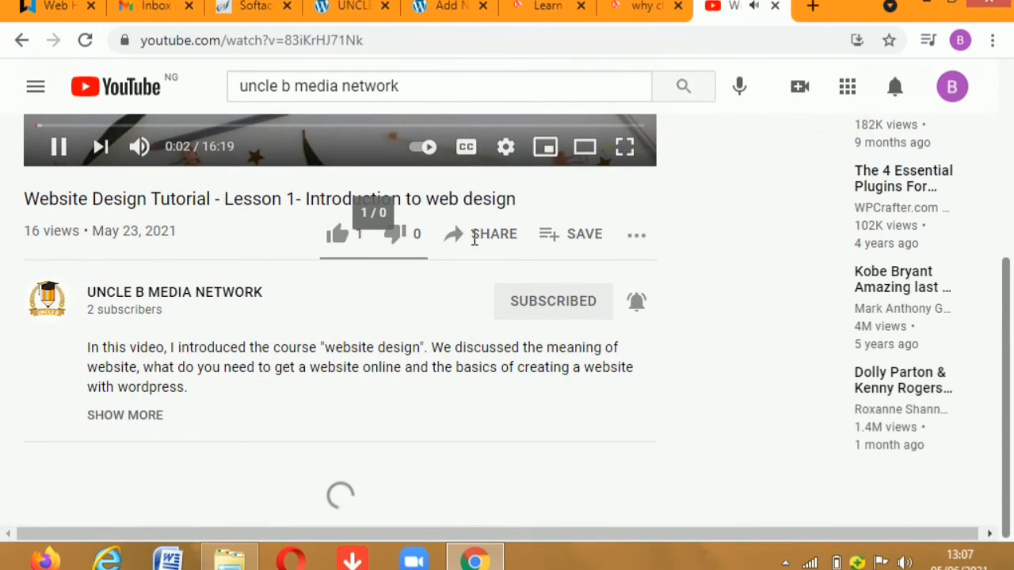
click(476, 236)
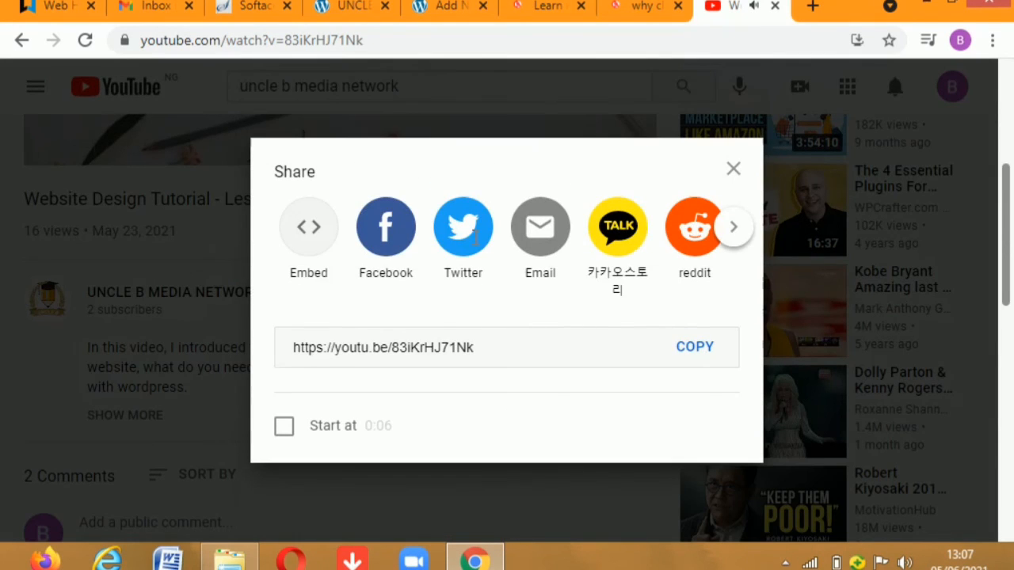
scroll(484, 287, down, 1)
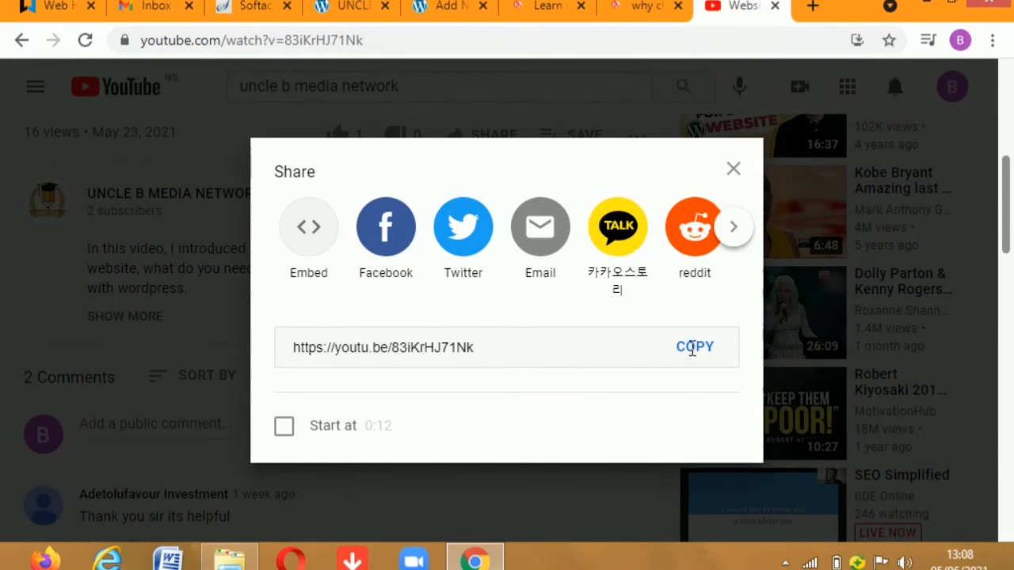
click(662, 349)
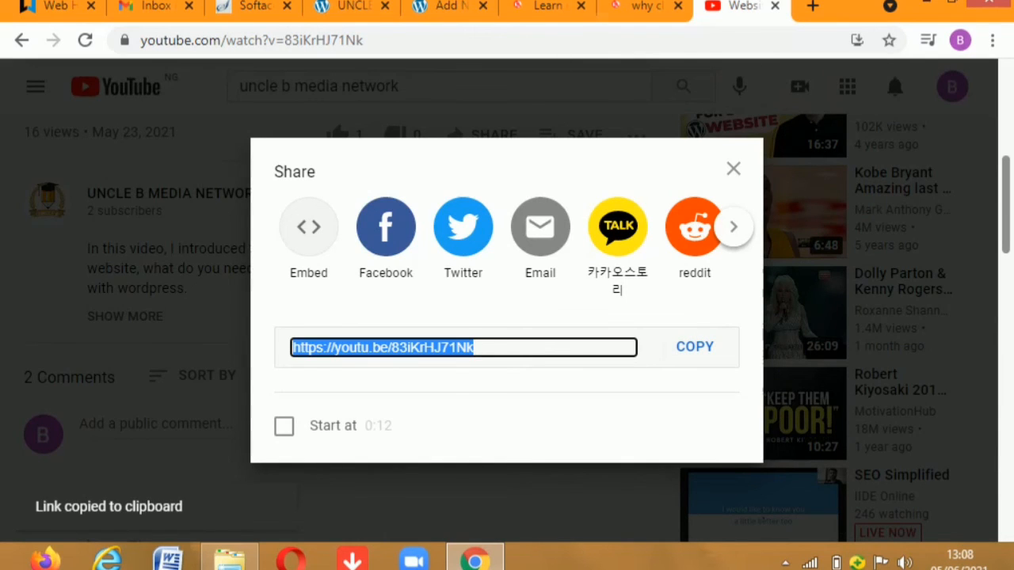
Return to the WordPress post, replace the iframe code in the YouTube block with the copied video link, and embed it
click(445, 8)
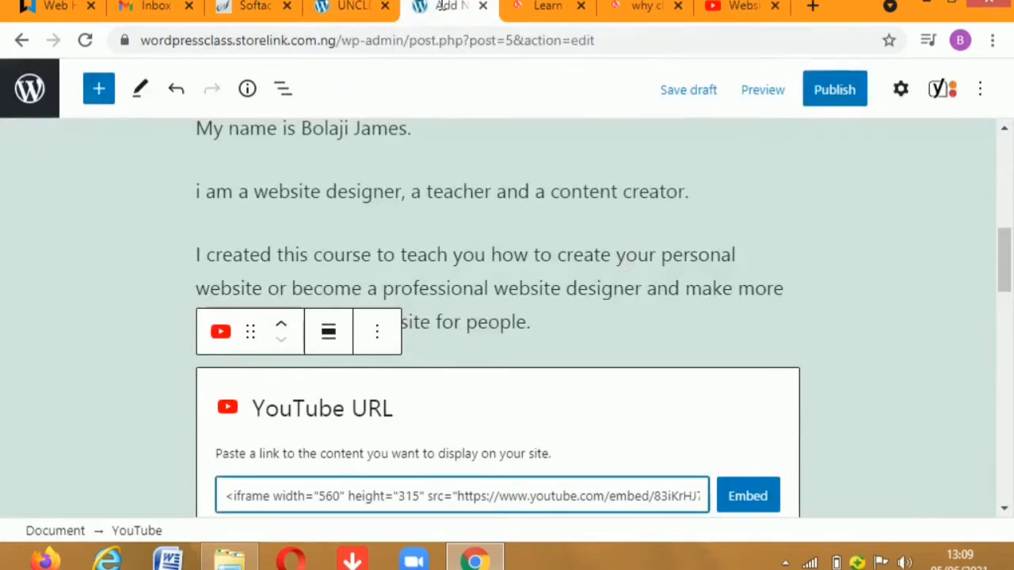
scroll(542, 469, down, 3)
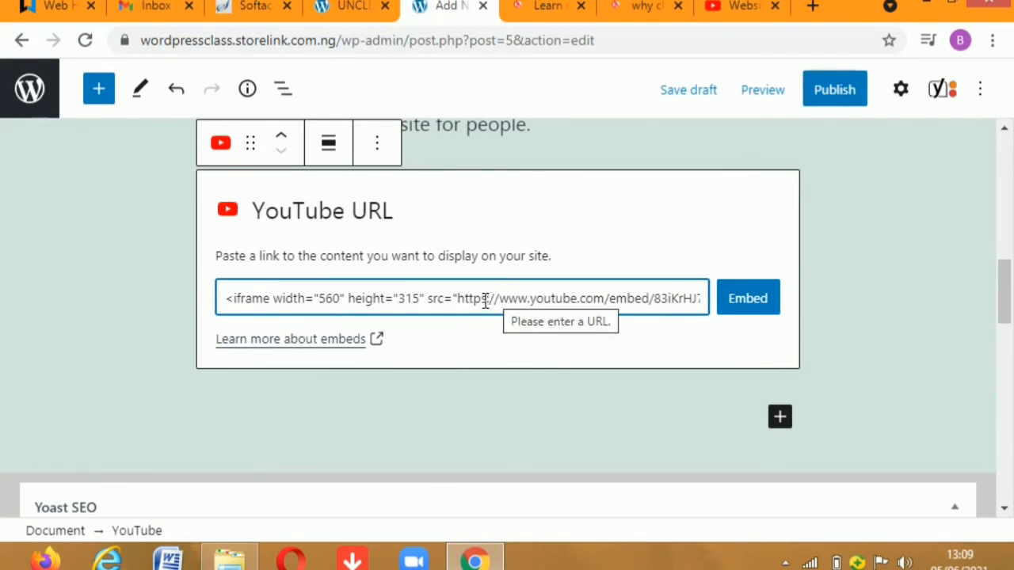
triple_click(485, 298)
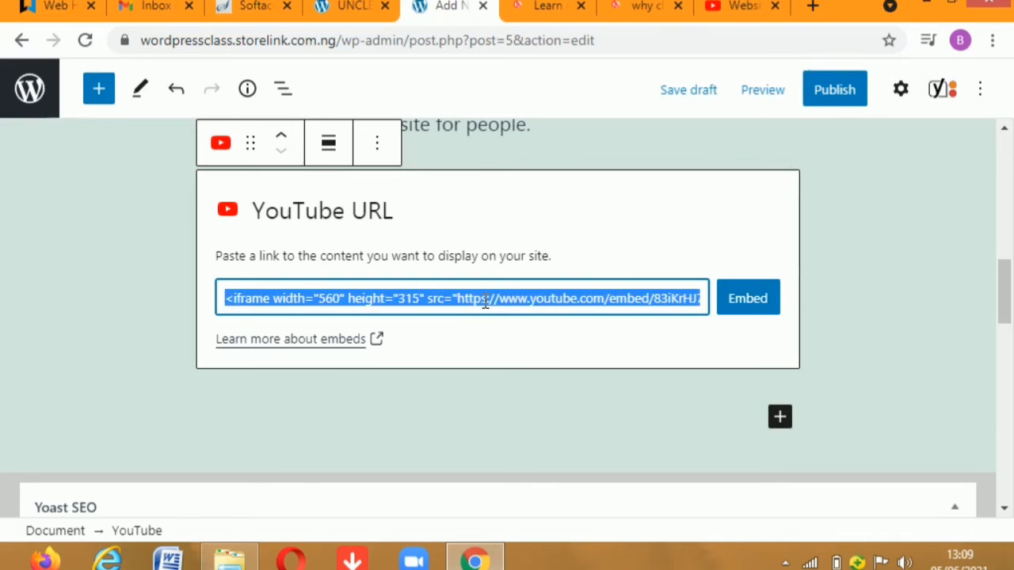
key(ctrl+v)
click(745, 300)
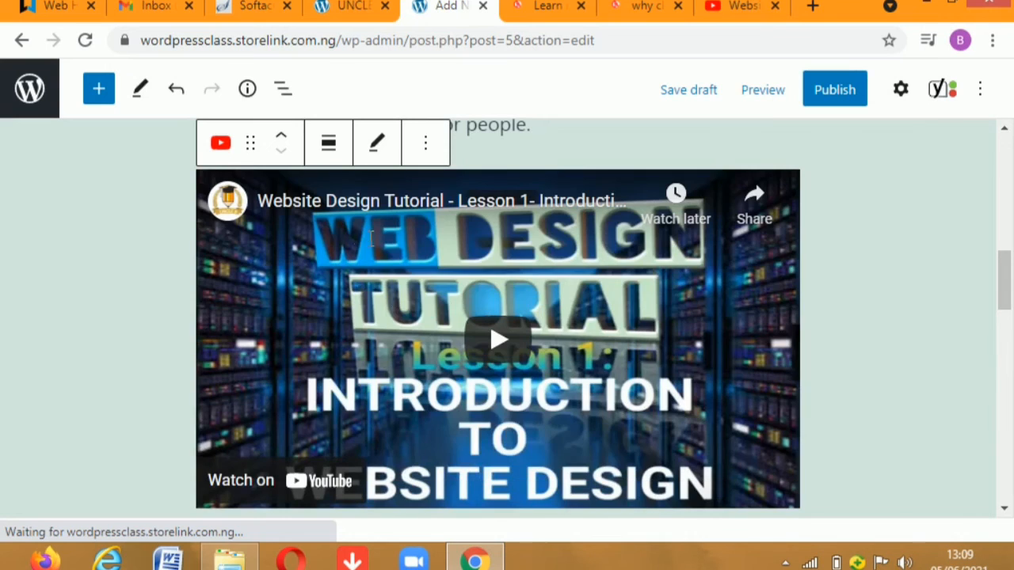
Review the "About Me" post from its title down to the embedded video and the Yoast SEO section
scroll(609, 298, up, 7)
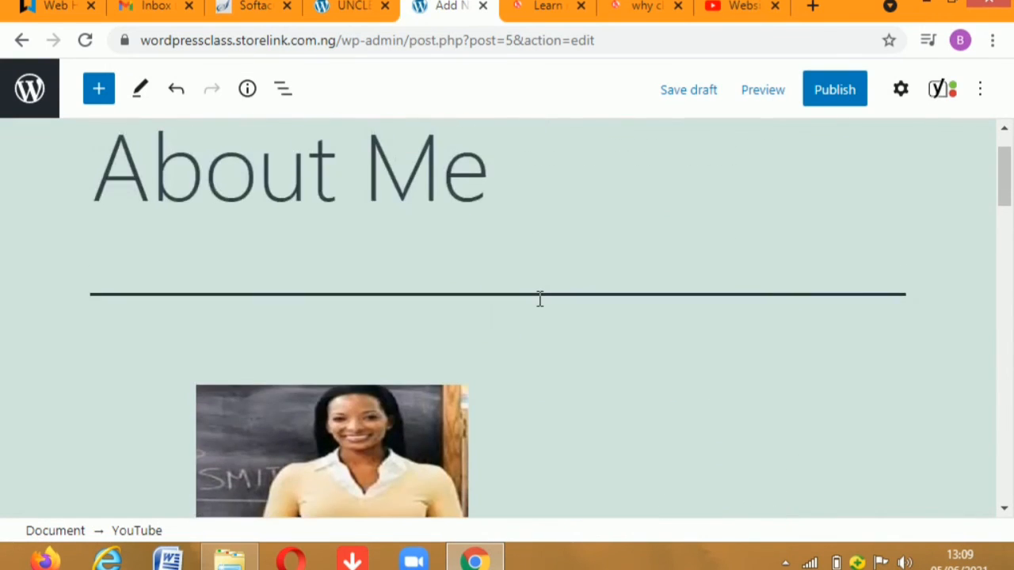
scroll(523, 298, up, 1)
scroll(494, 287, down, 10)
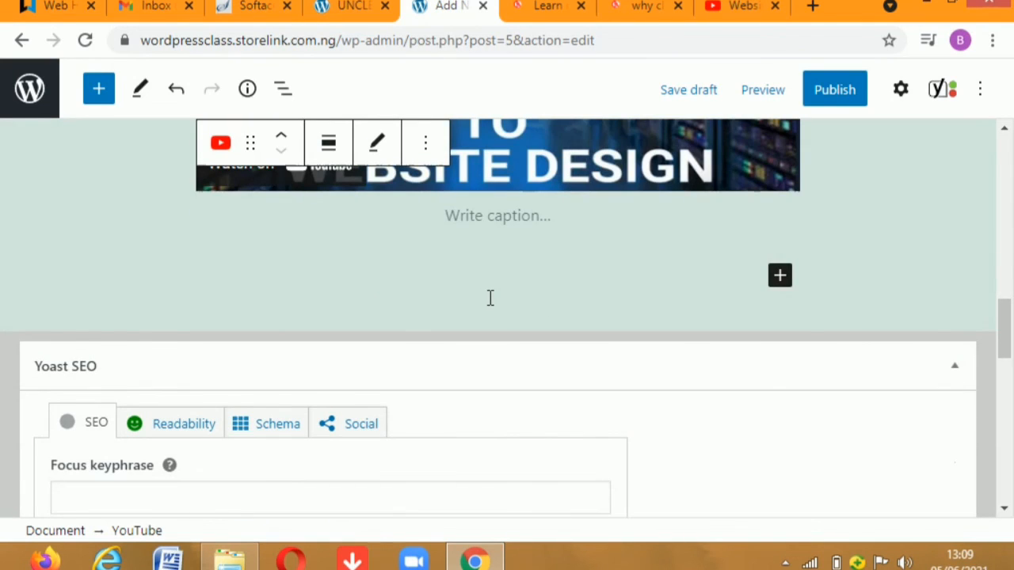
scroll(471, 297, down, 1)
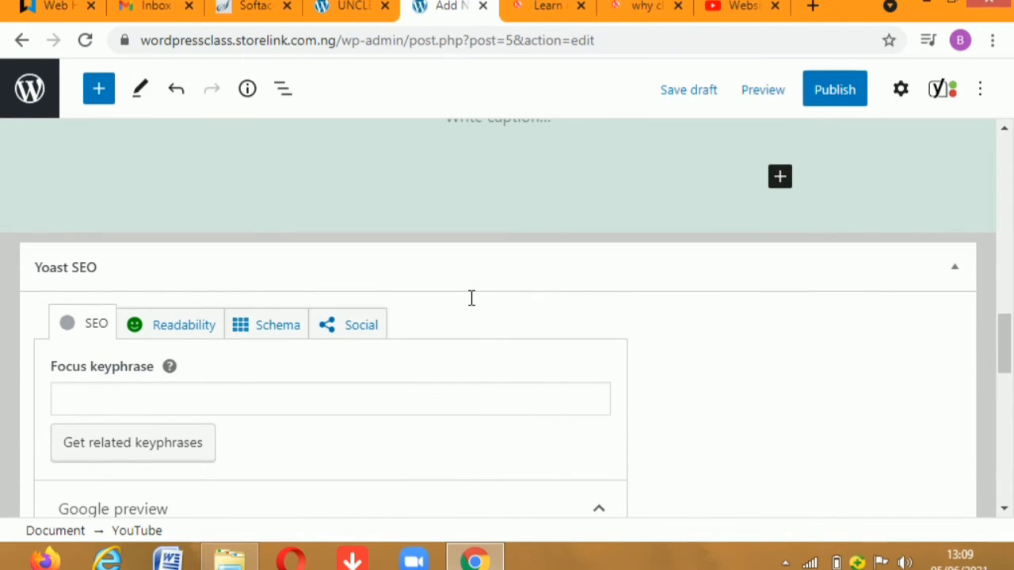
scroll(472, 298, up, 3)
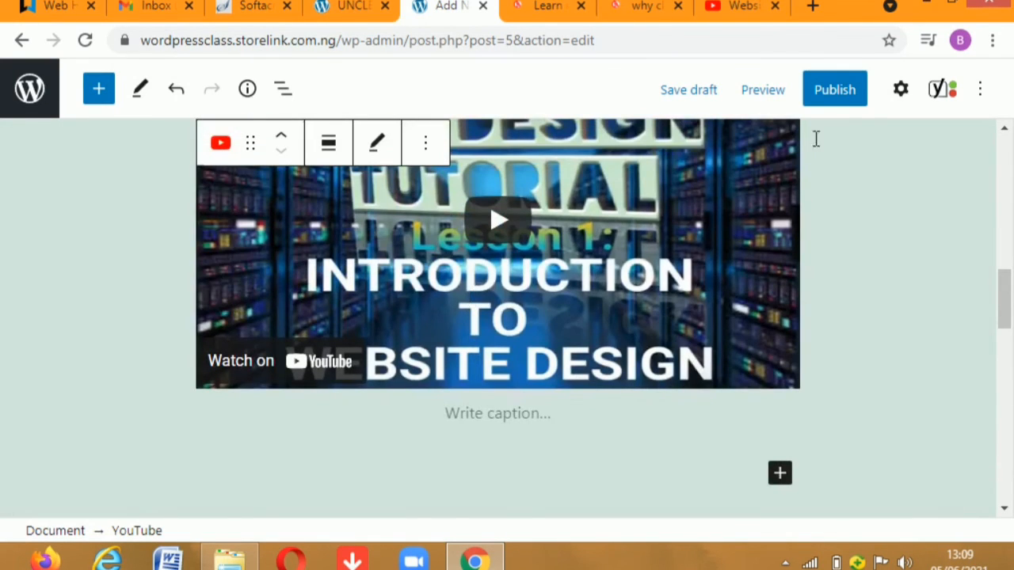